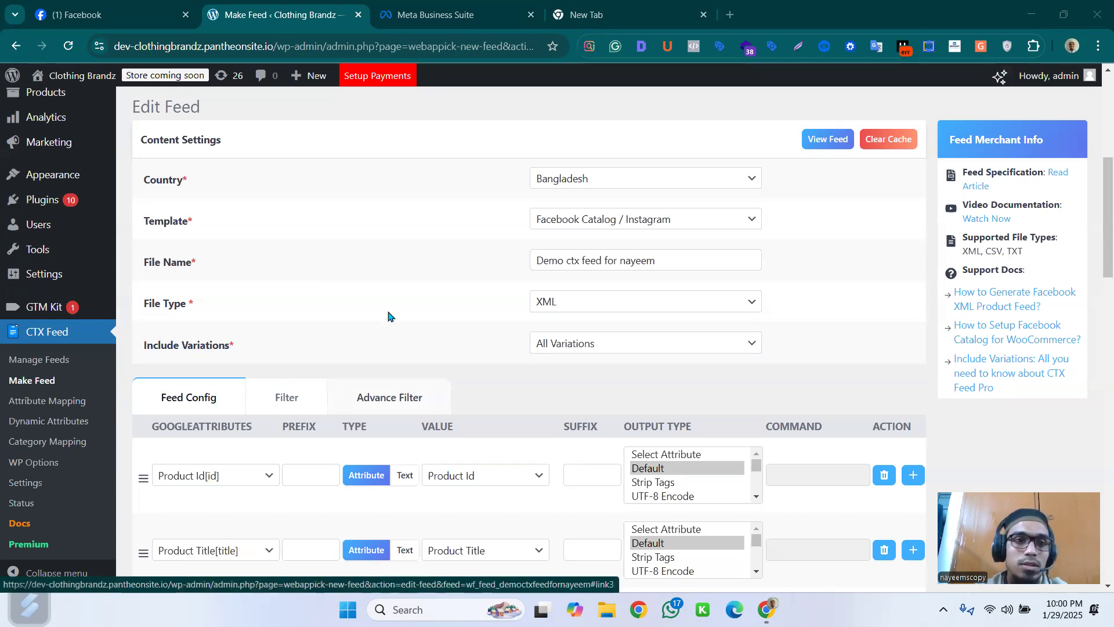
Search the WordPress plugin directory for "ctx feed" and view the matching plugins.
mouse_move(96, 199)
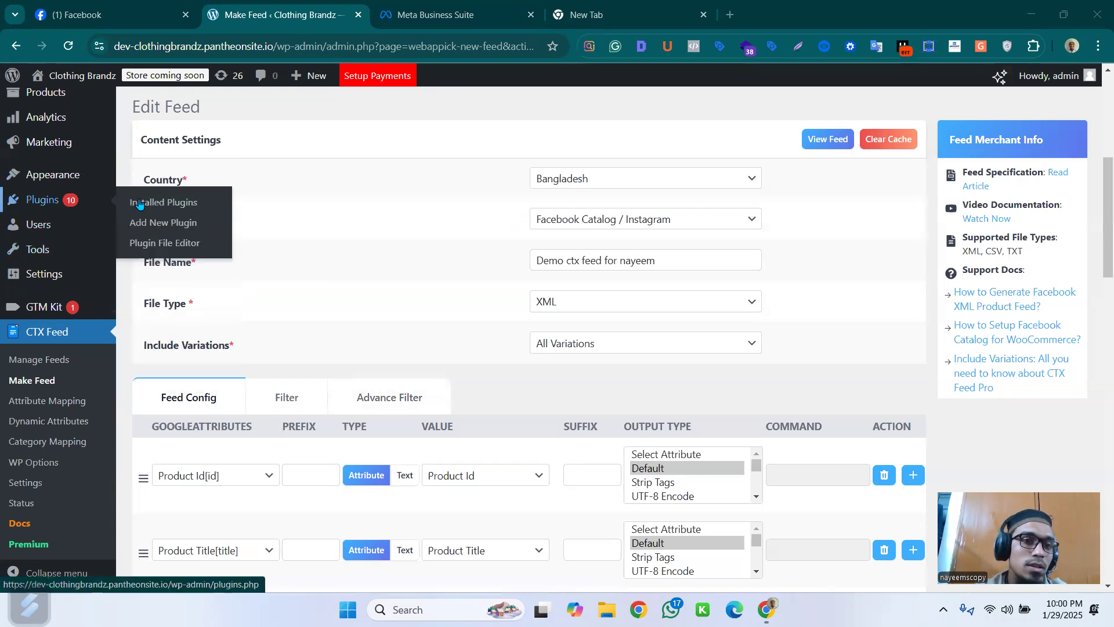
left_click(161, 227)
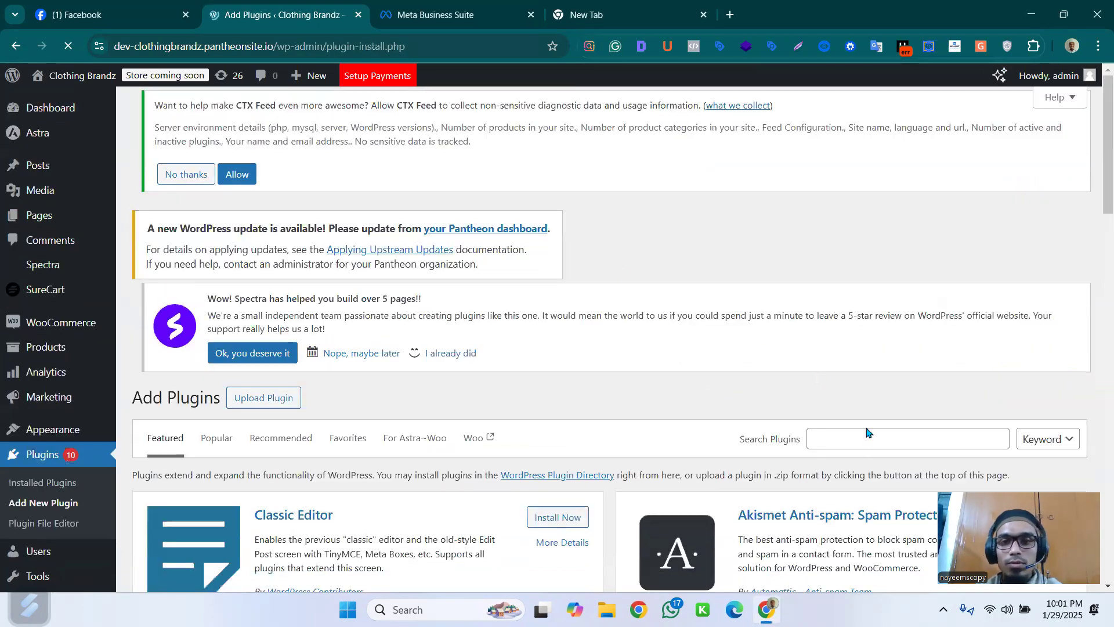
left_click(869, 440)
type("ctx")
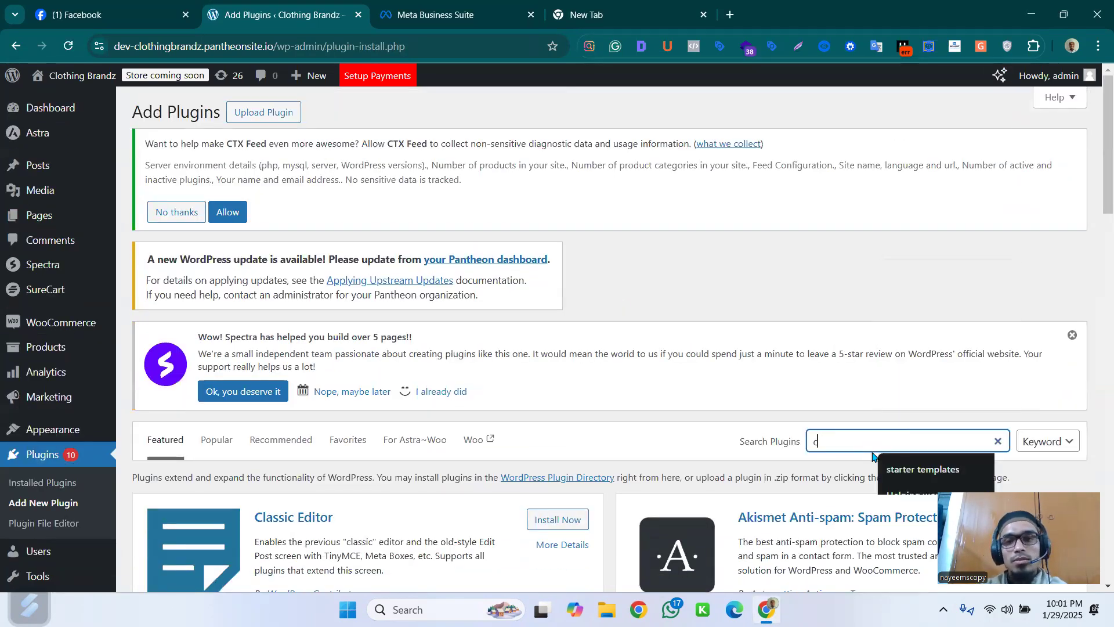
type(" feed")
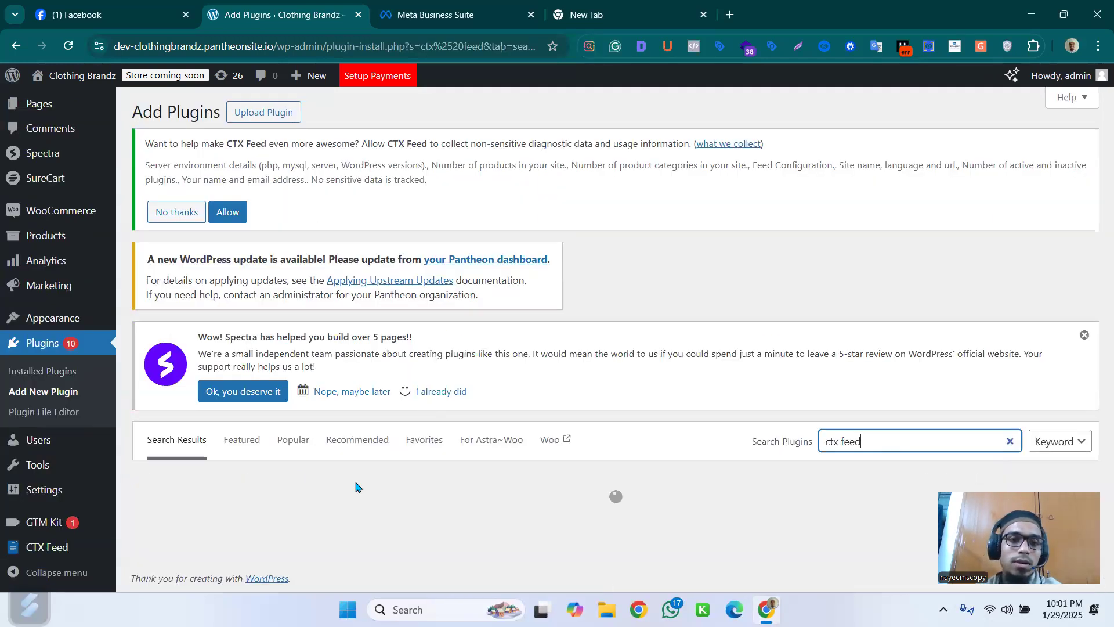
scroll(610, 390, "down", 3)
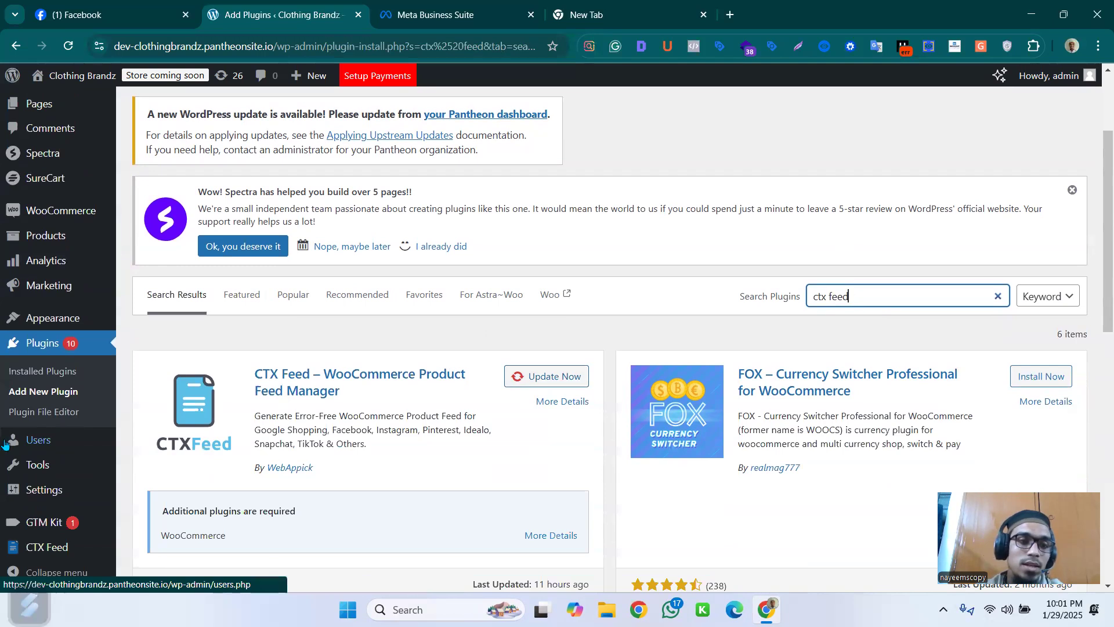
scroll(41, 480, "down", 3)
Start a new feed in the CTX Feed plugin using the Facebook Catalog / Instagram template.
mouse_move(51, 544)
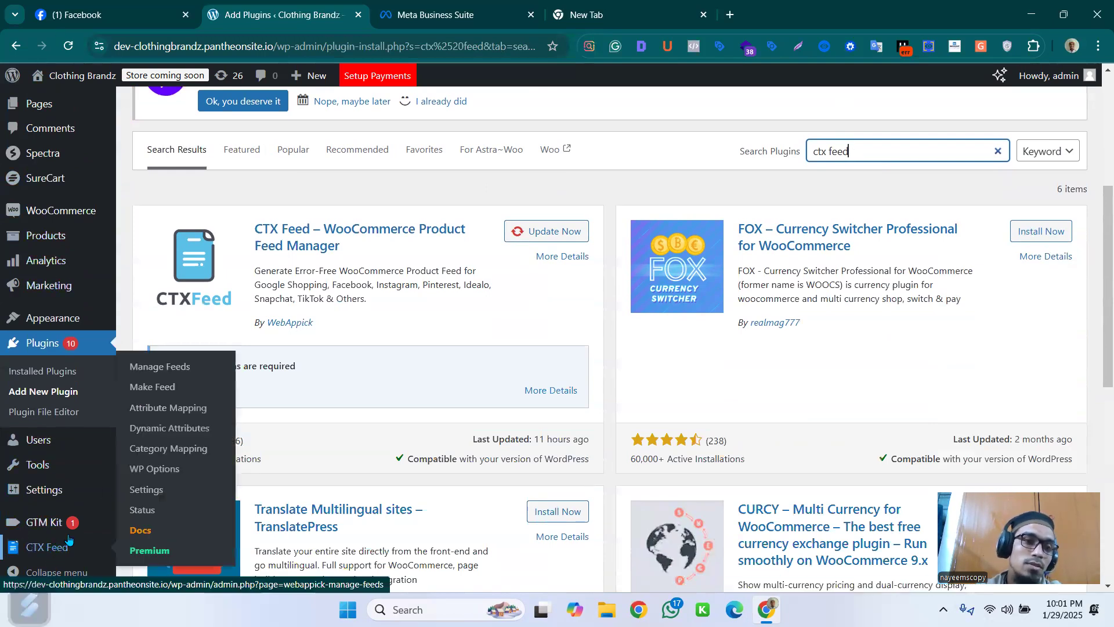
left_click(165, 387)
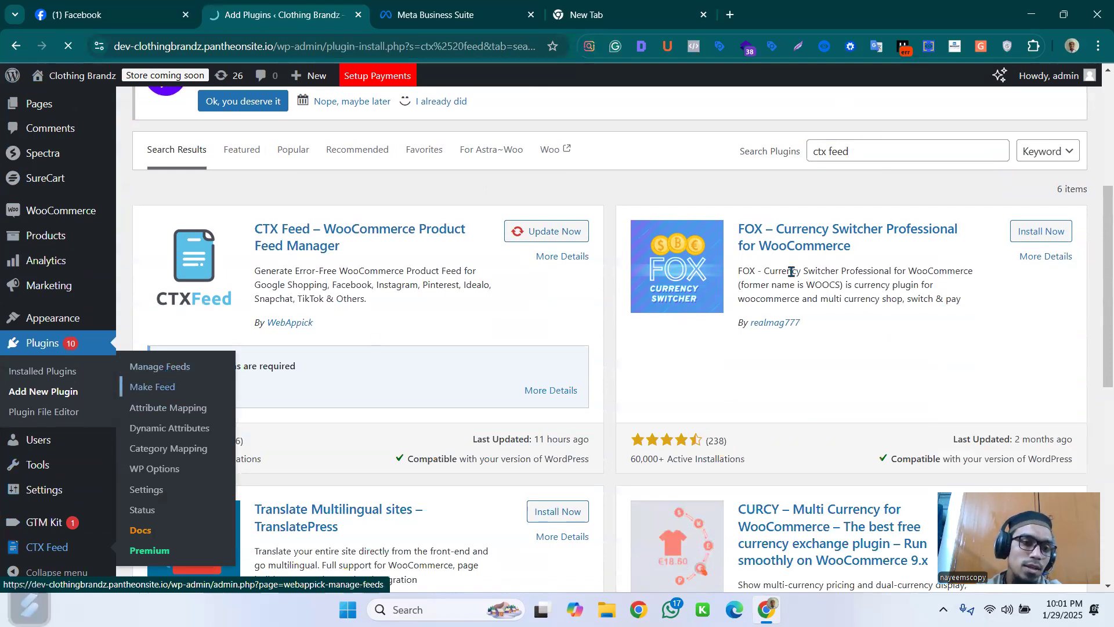
scroll(293, 434, "down", 4)
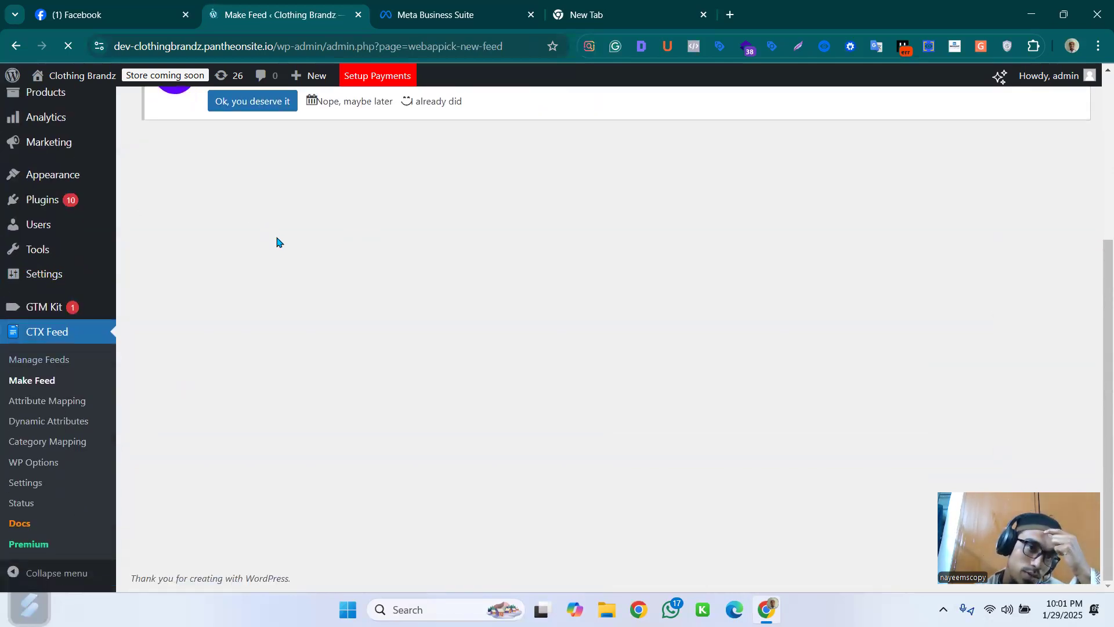
scroll(351, 241, "up", 3)
scroll(522, 290, "down", 4)
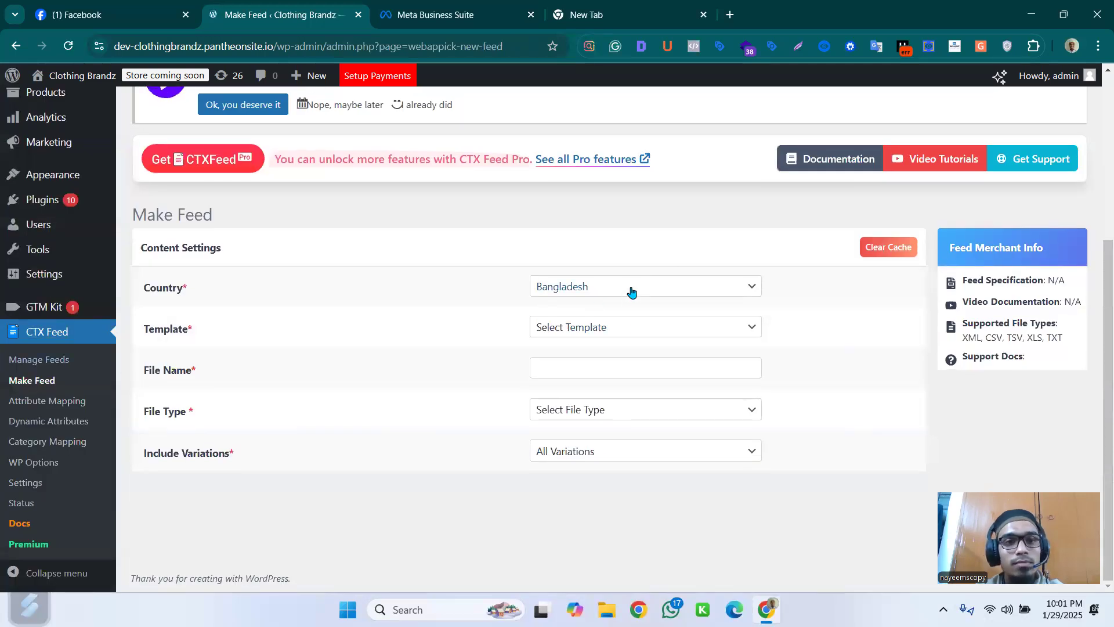
left_click(646, 331)
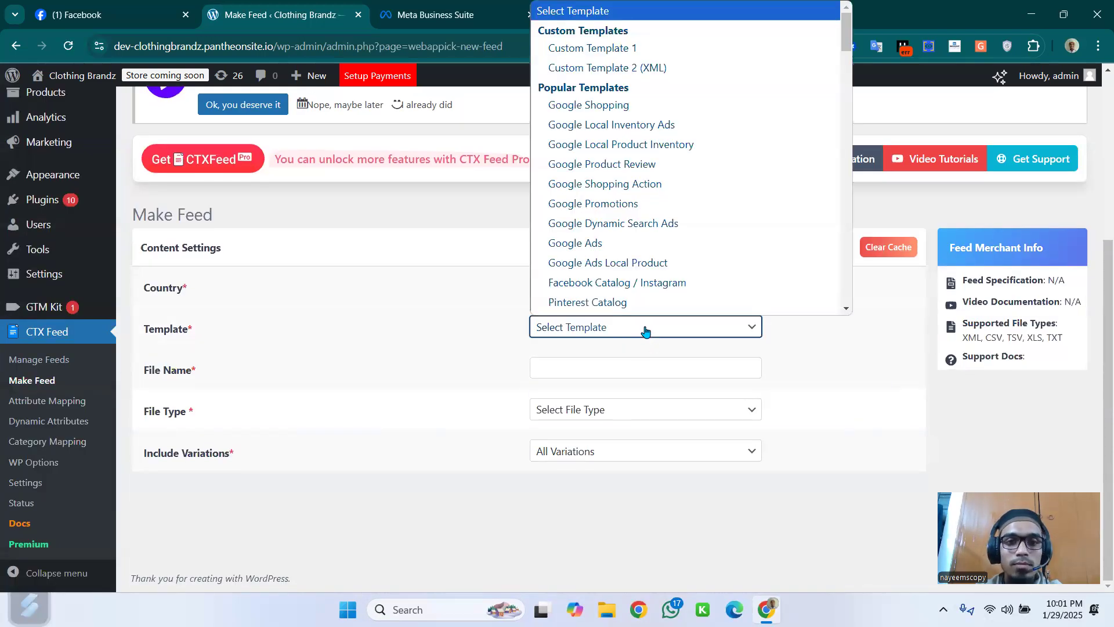
scroll(650, 174, "down", 1)
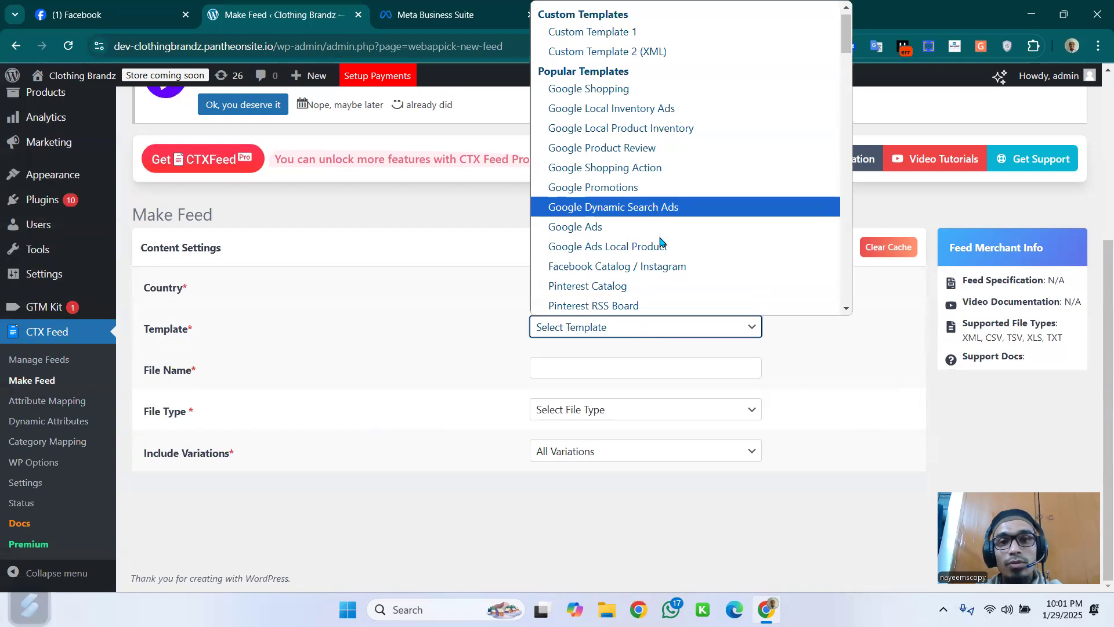
left_click(665, 266)
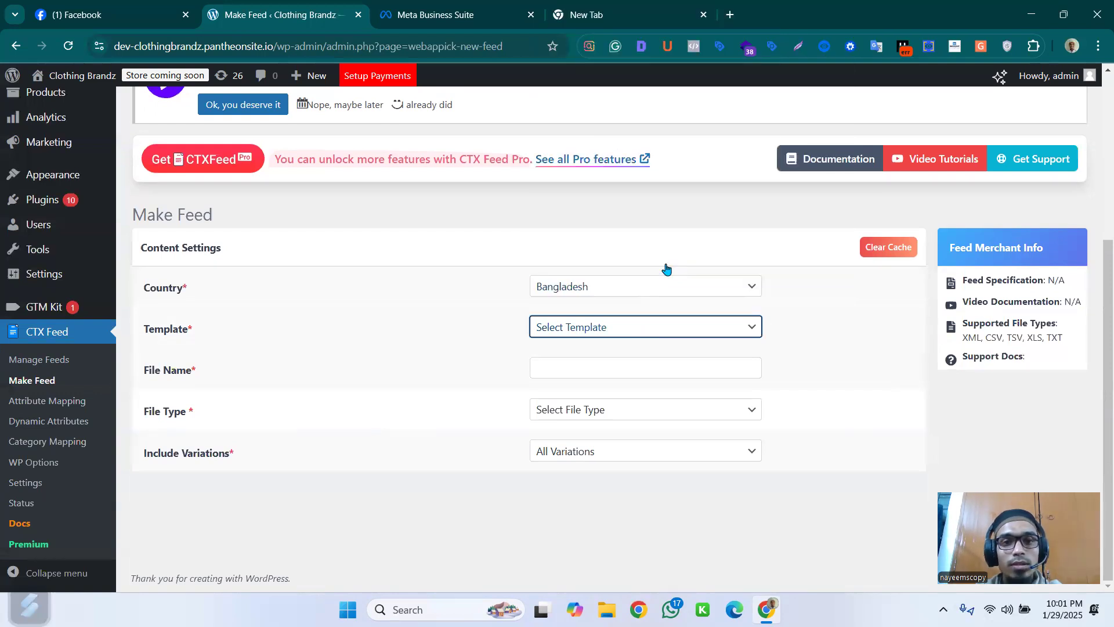
Set the feed's file name to "clothingbrandof" followed by the owner's first name, without spaces.
left_click(623, 369)
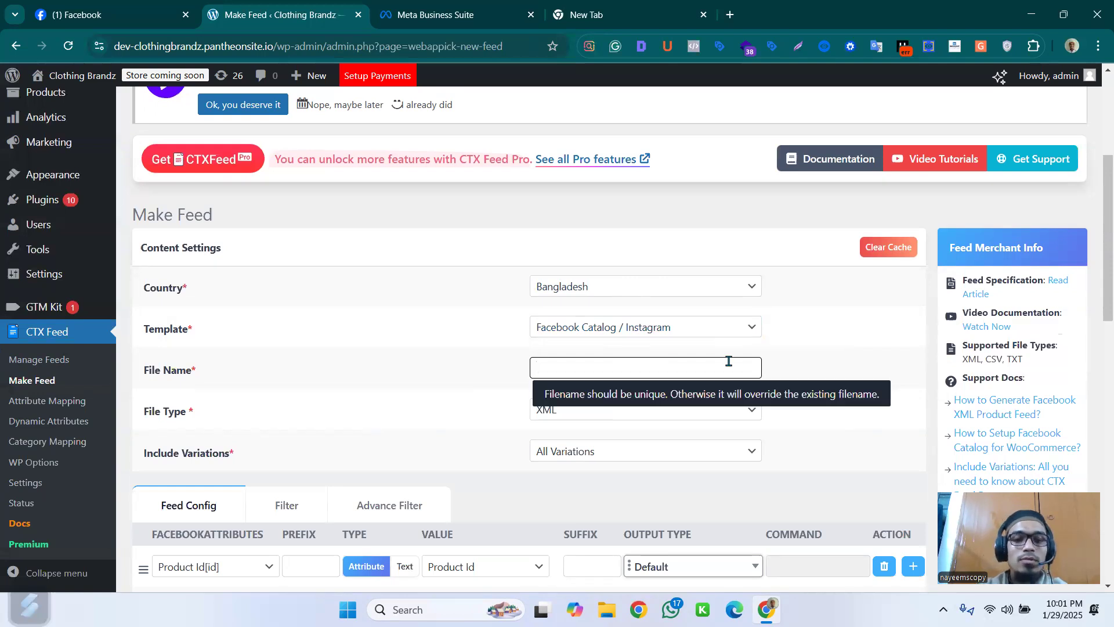
type("clothingbrandofnayeem")
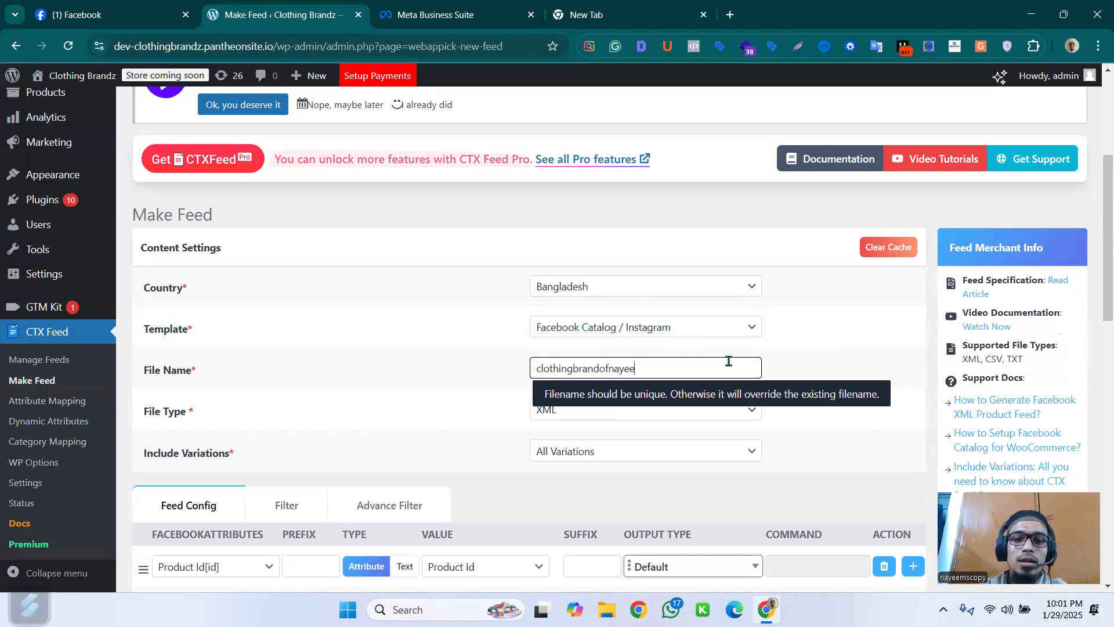
double_click(583, 368)
left_click(423, 358)
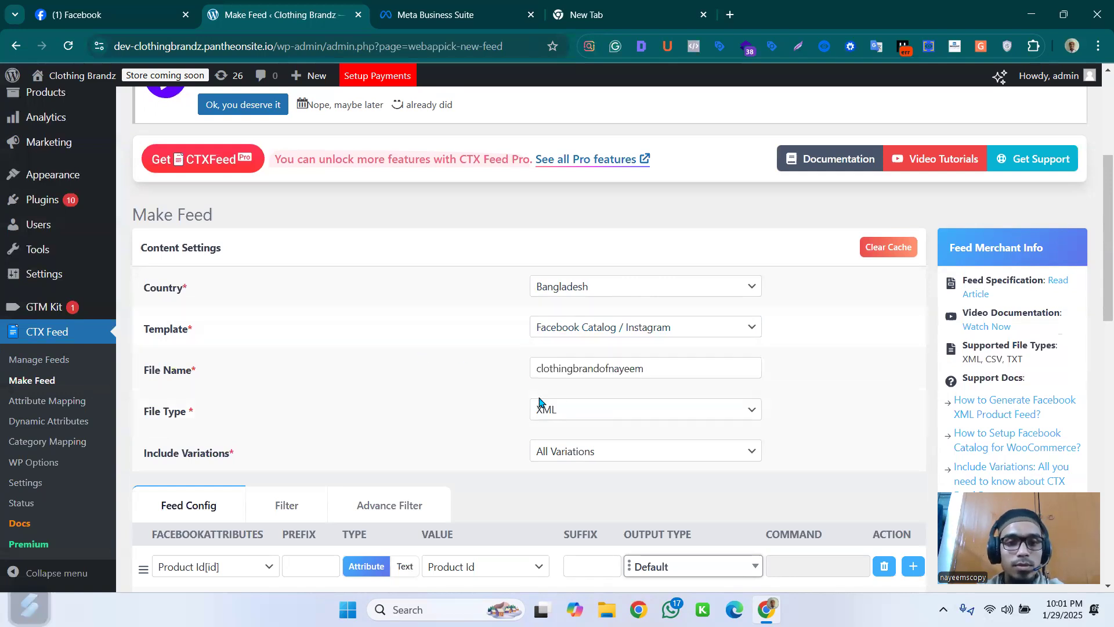
Set the Facebook Product Category attribute in the feed configuration to "112 - patio & garden > plants".
scroll(659, 393, "down", 2)
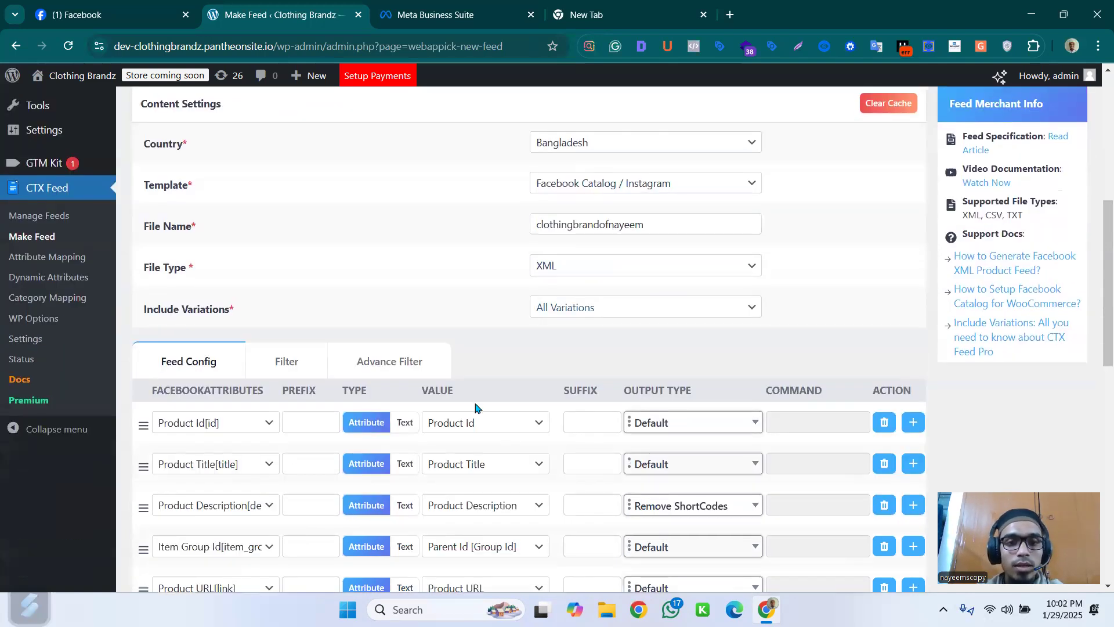
scroll(474, 406, "down", 3)
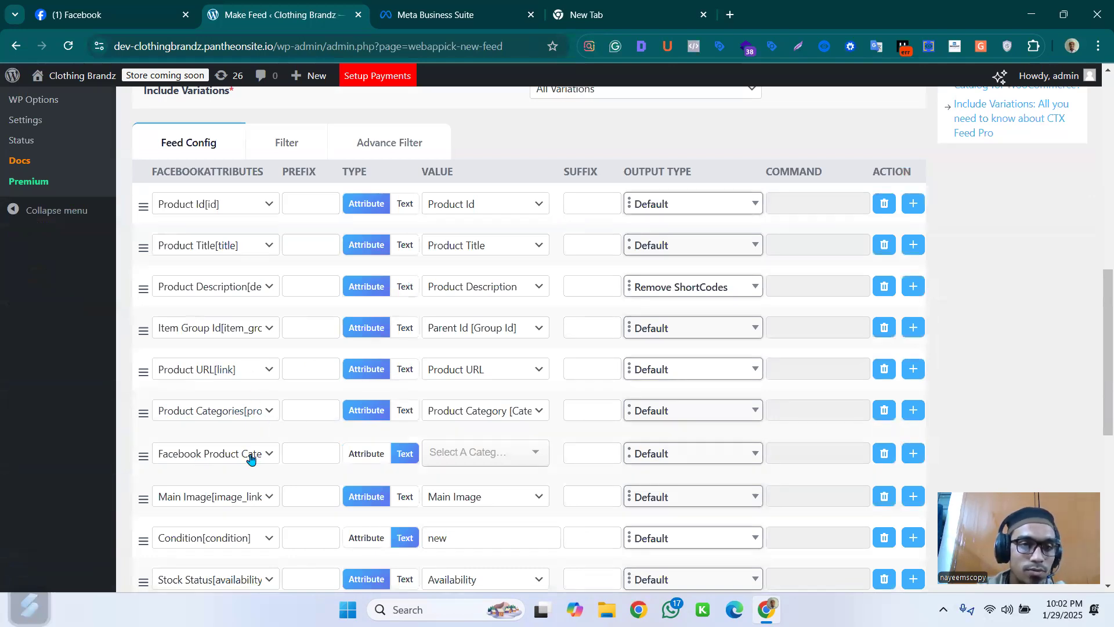
left_click(535, 454)
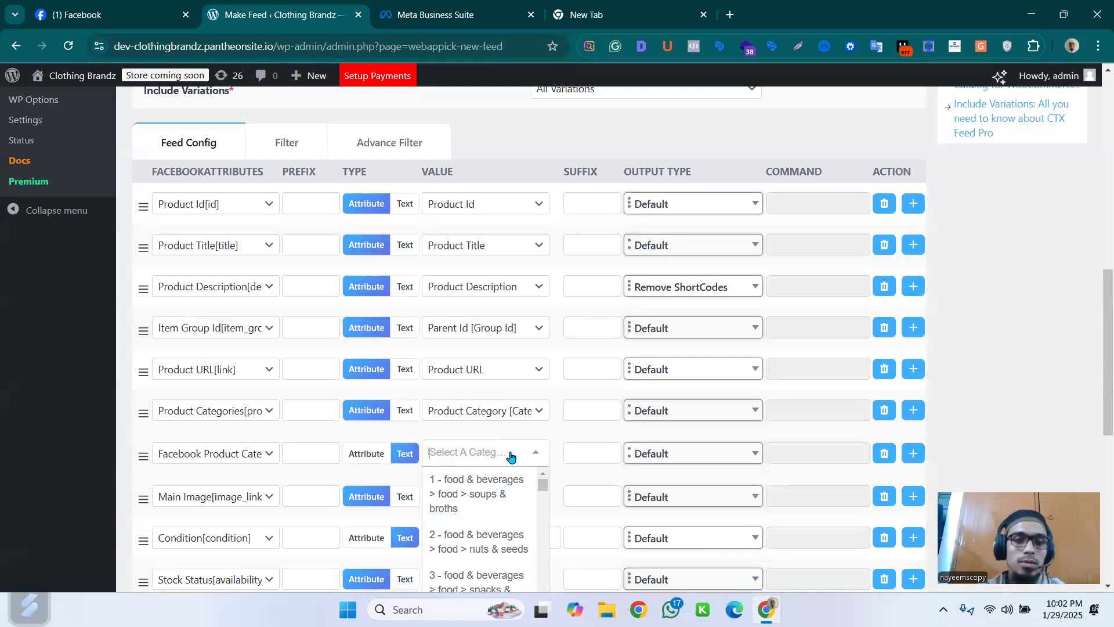
type("plant")
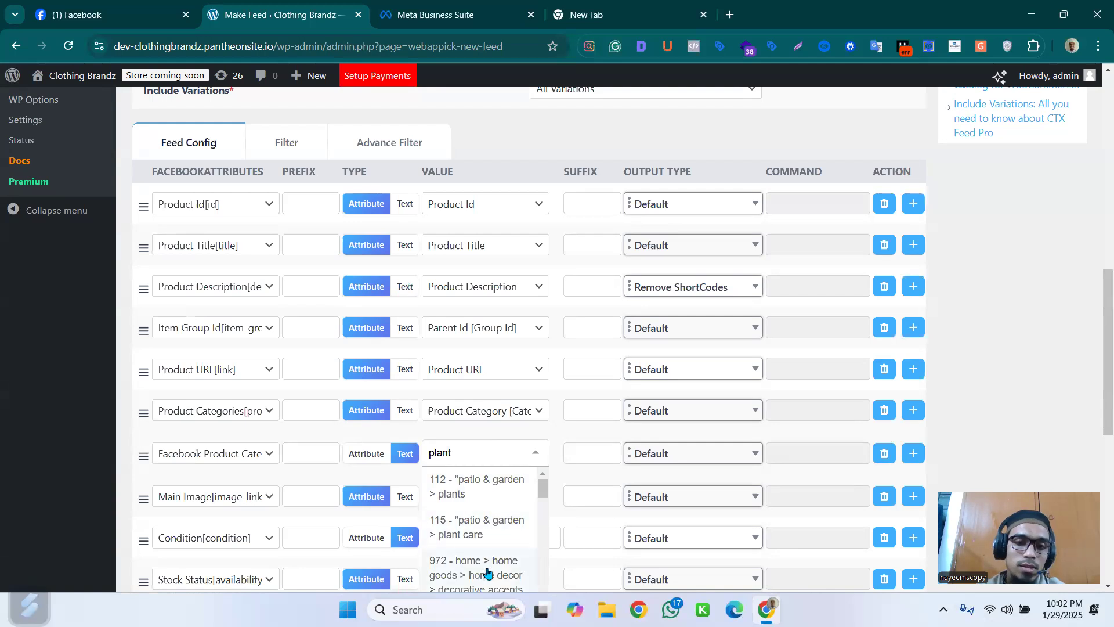
left_click(484, 487)
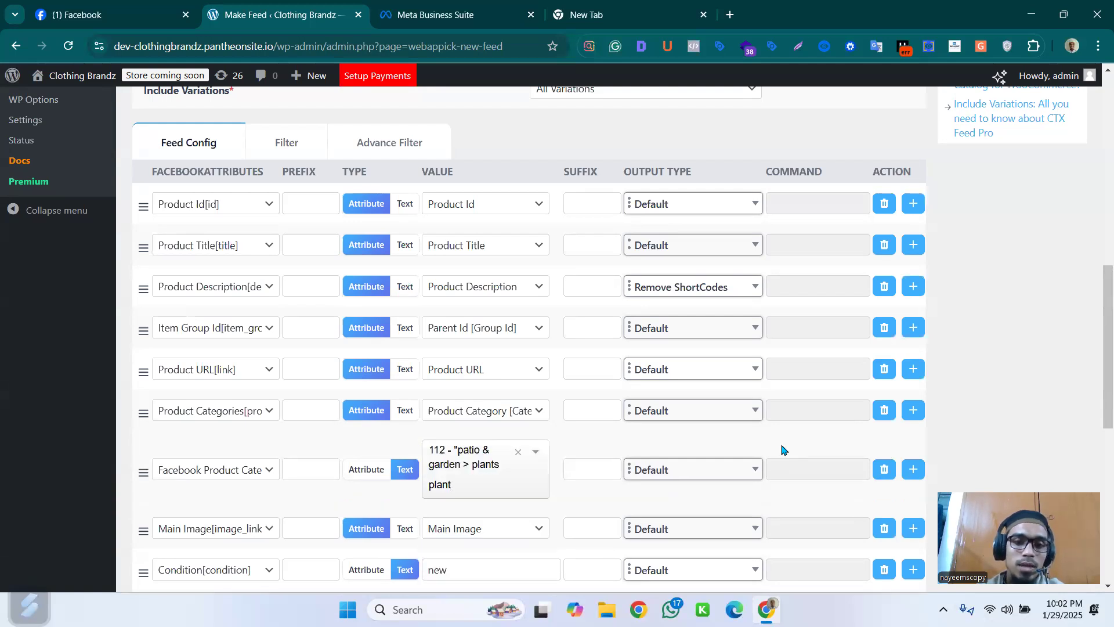
Update and generate the feed, and copy the URL of the generated XML file.
scroll(732, 464, "down", 3)
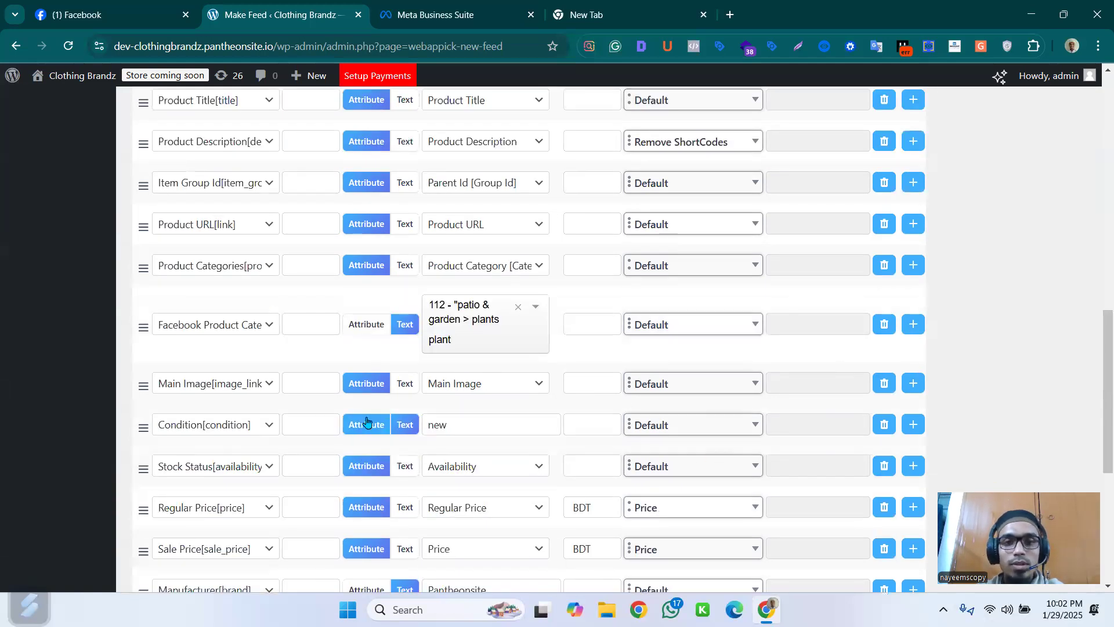
scroll(841, 368, "down", 5)
scroll(815, 508, "down", 2)
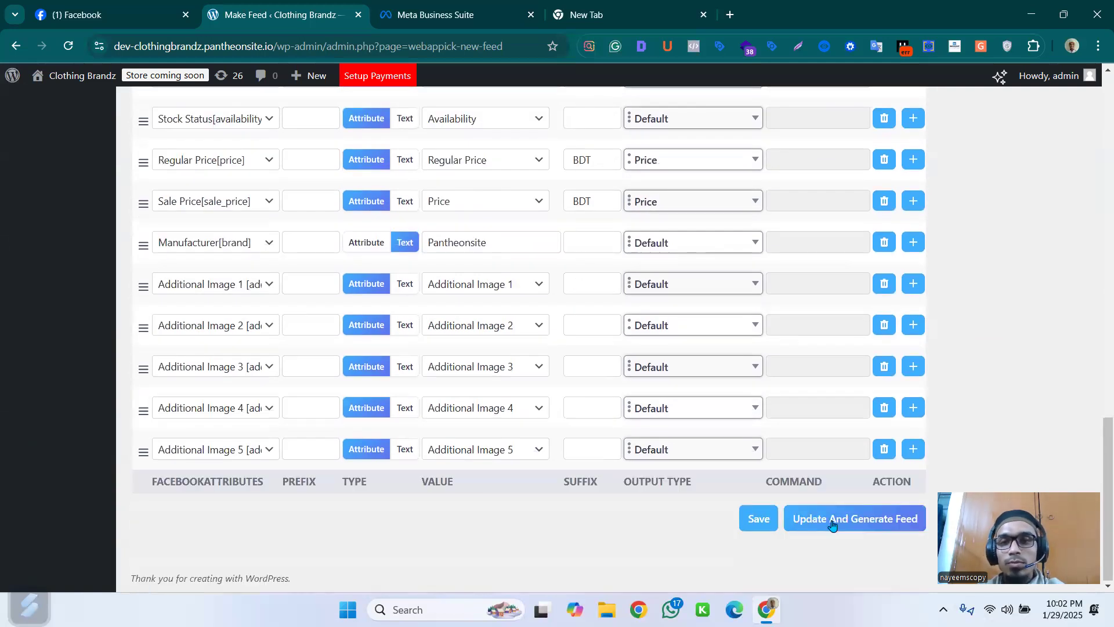
scroll(909, 506, "up", 5)
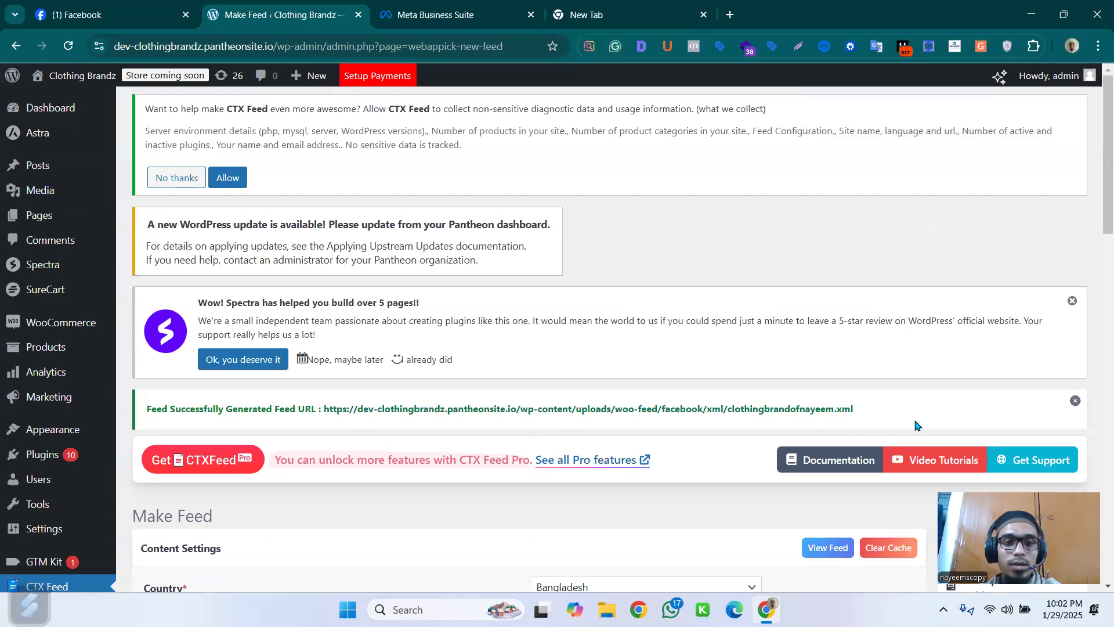
left_click_drag(861, 417, 323, 420)
key("ctrl+c")
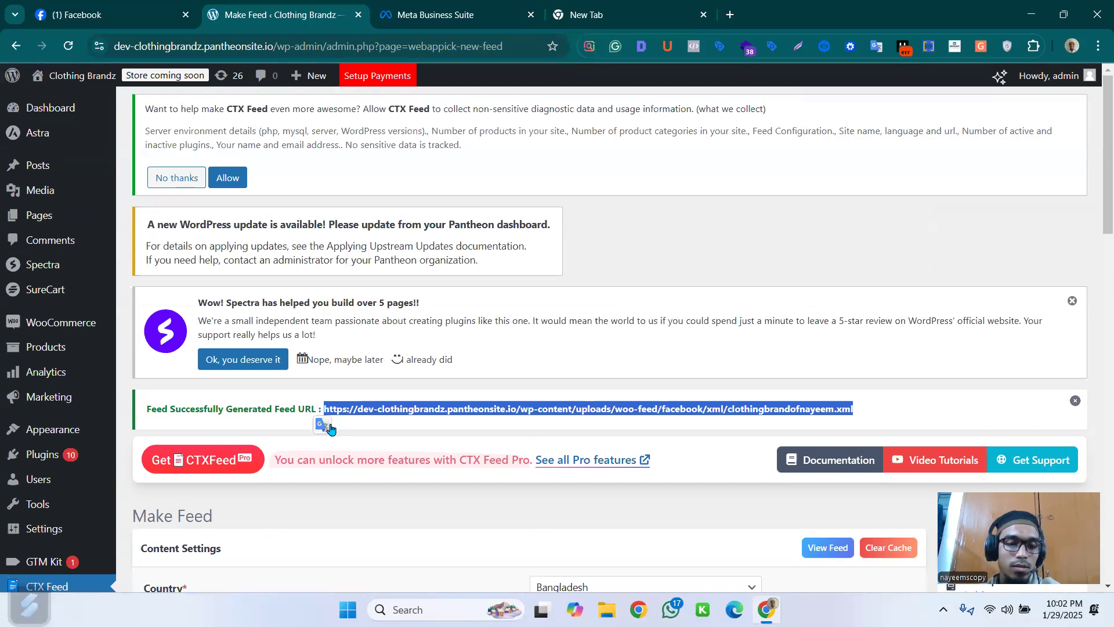
Switch to Meta Business Suite and open Commerce Manager from its list of all tools.
left_click(441, 15)
mouse_move(26, 324)
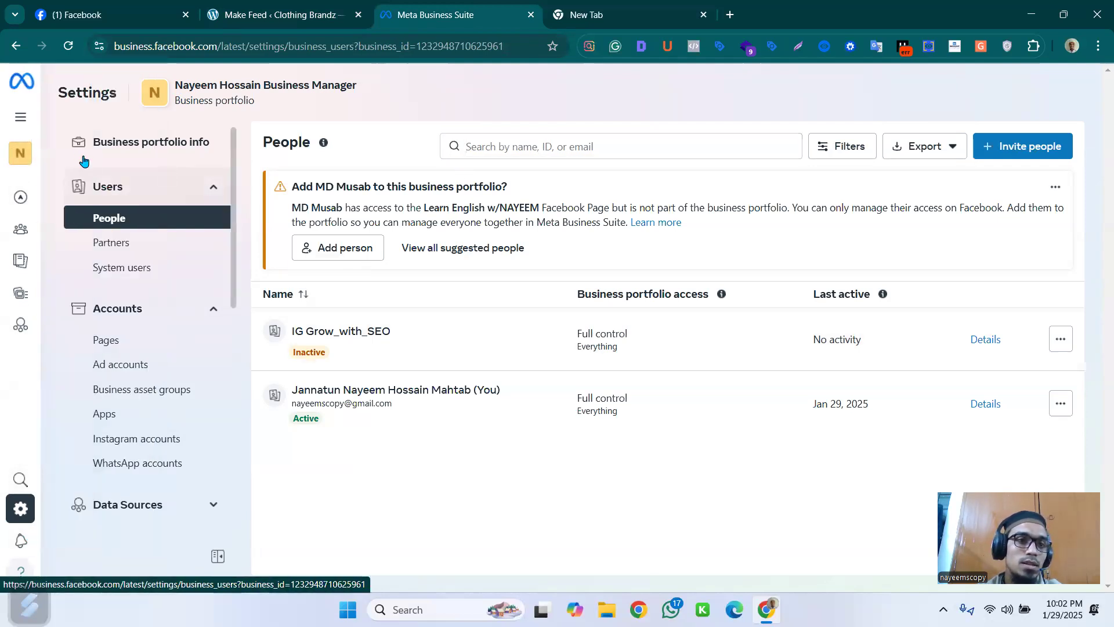
mouse_move(7, 148)
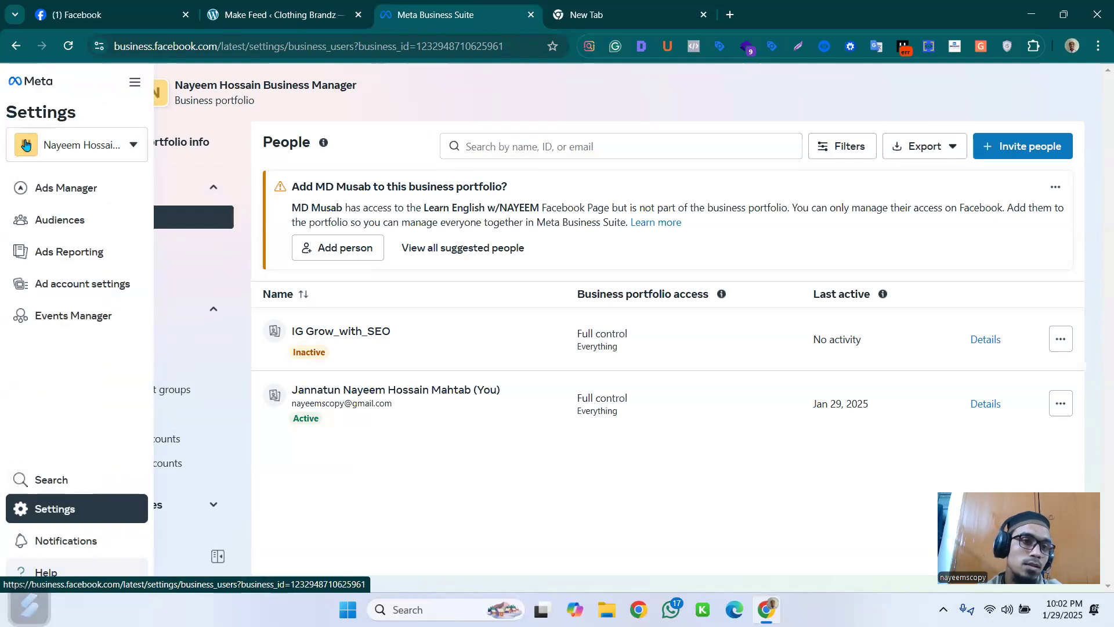
left_click(134, 85)
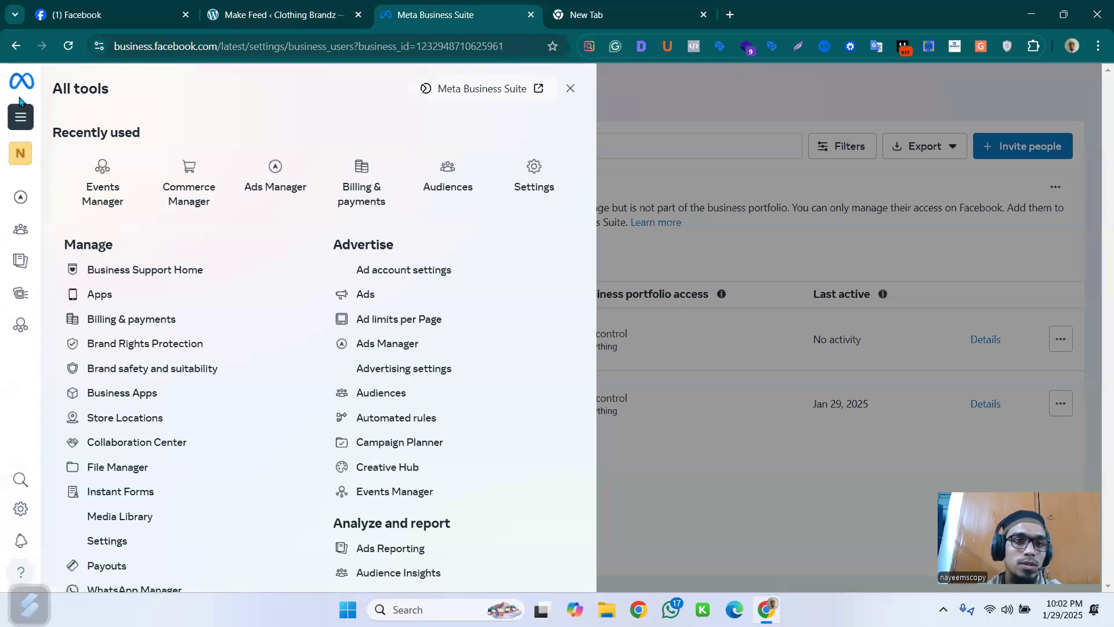
left_click(187, 180)
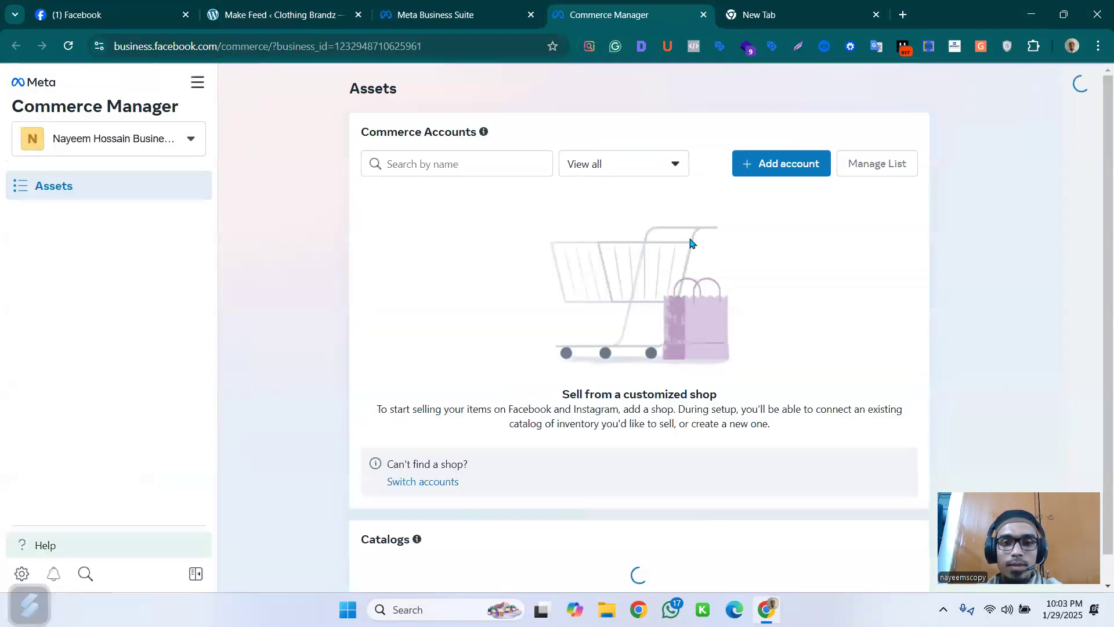
Begin creating a new catalog in Commerce Manager, continuing past the recommendation to use an existing one.
scroll(690, 243, "down", 5)
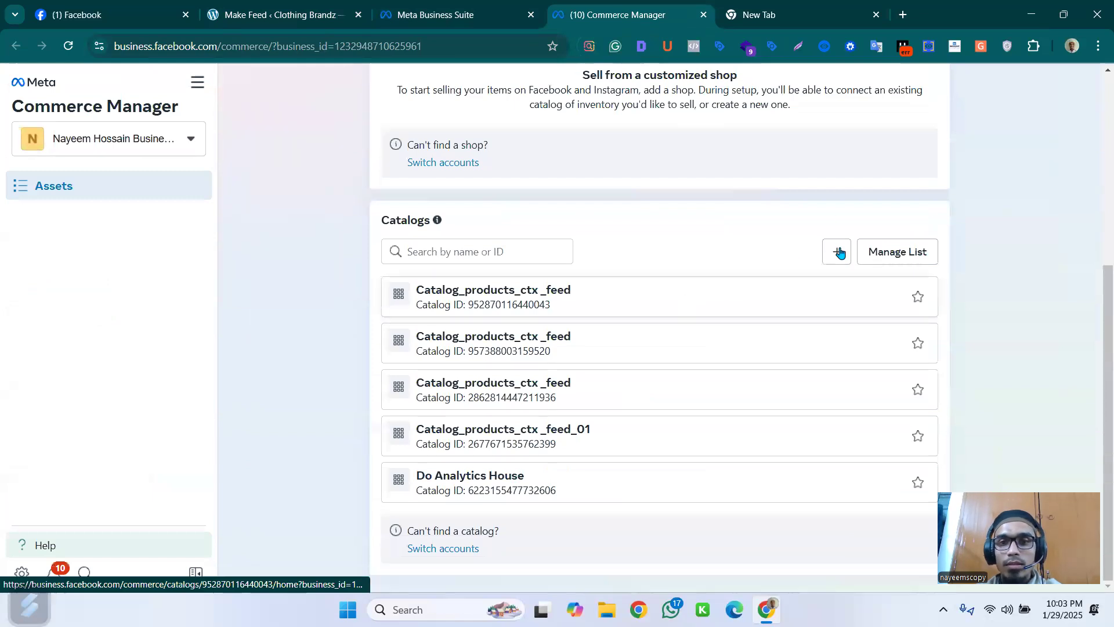
left_click(840, 253)
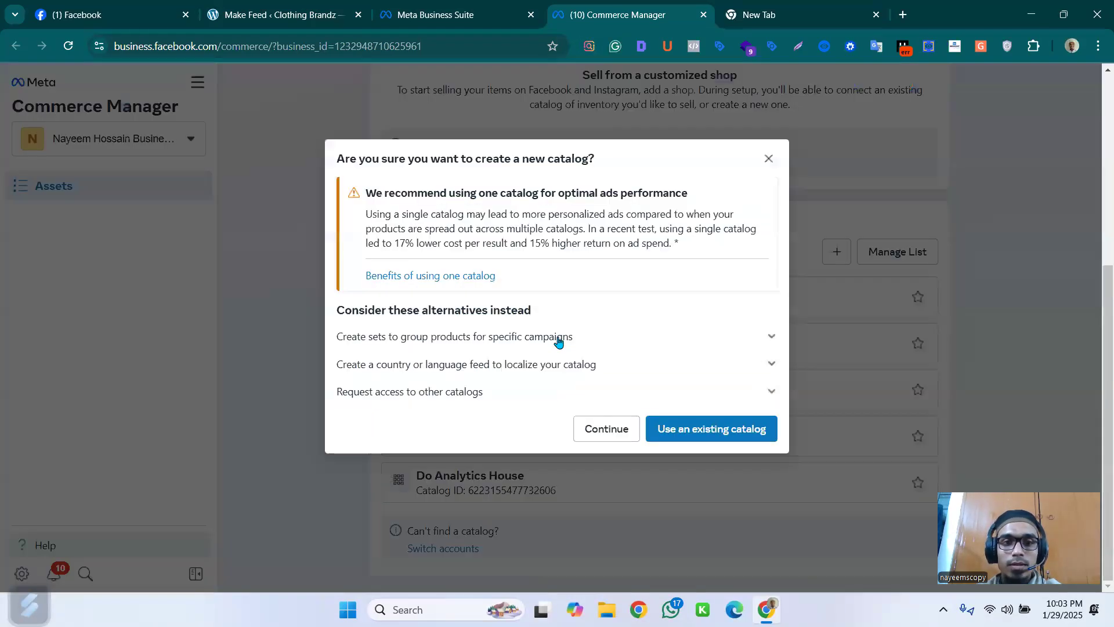
left_click(629, 431)
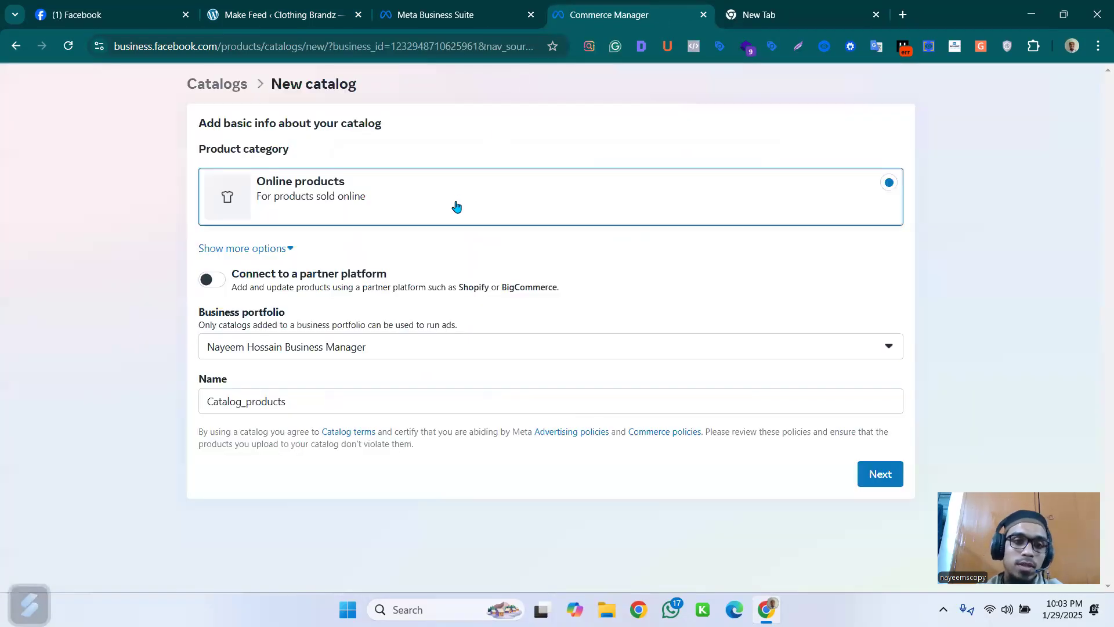
left_click(306, 400)
left_click_drag(305, 401, 261, 402)
key("ctrl+v")
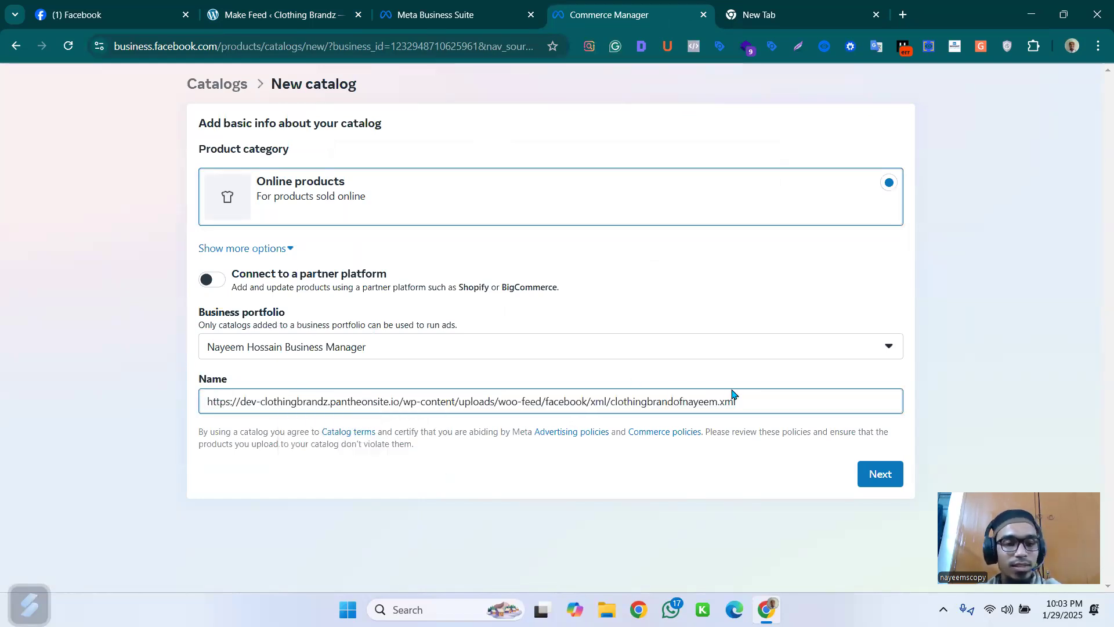
key("ctrl+z")
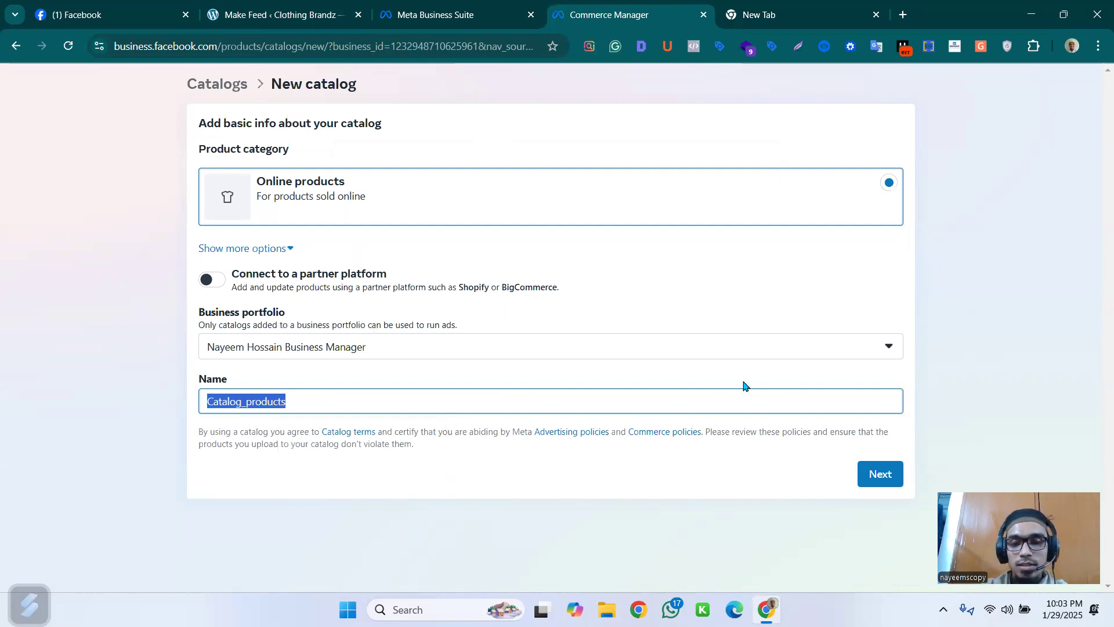
Name the online products catalog Catalog_products_cltohingbrand and proceed to the event tracking connection.
key("End")
type("_cltoh")
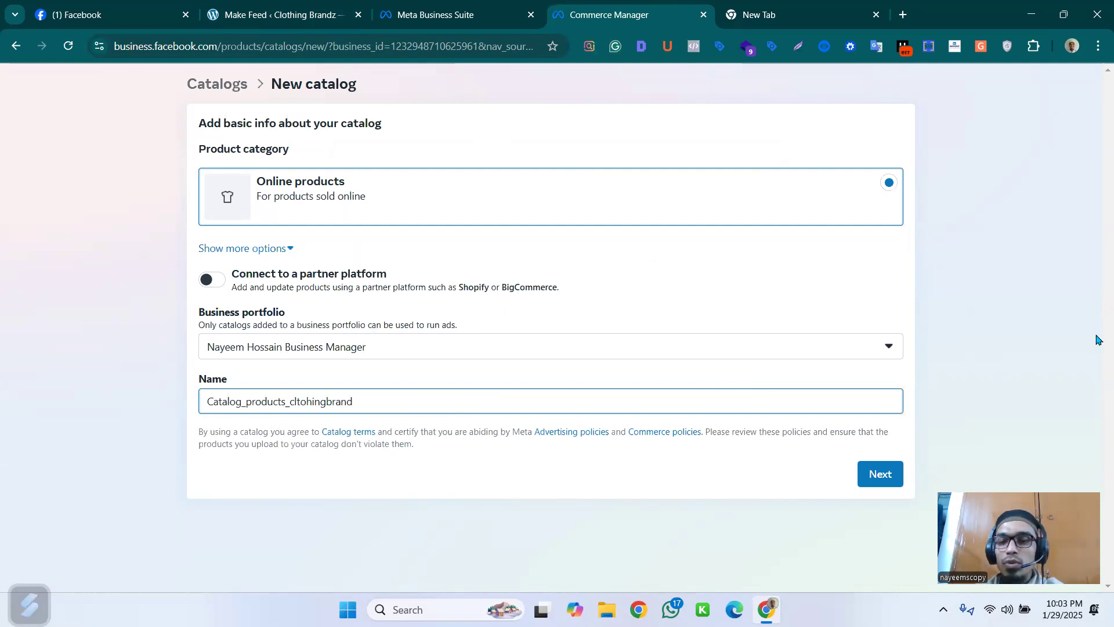
left_click(880, 474)
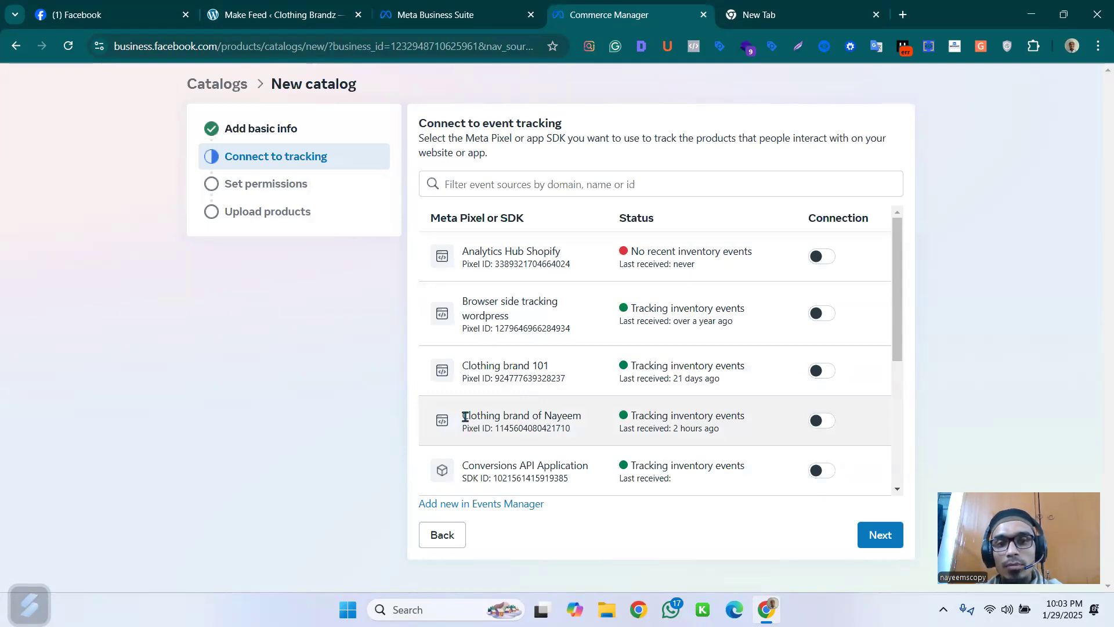
Connect the clothing brand pixel named after its owner to the catalog, and continue past the catalog permissions.
left_click_drag(466, 416, 571, 438)
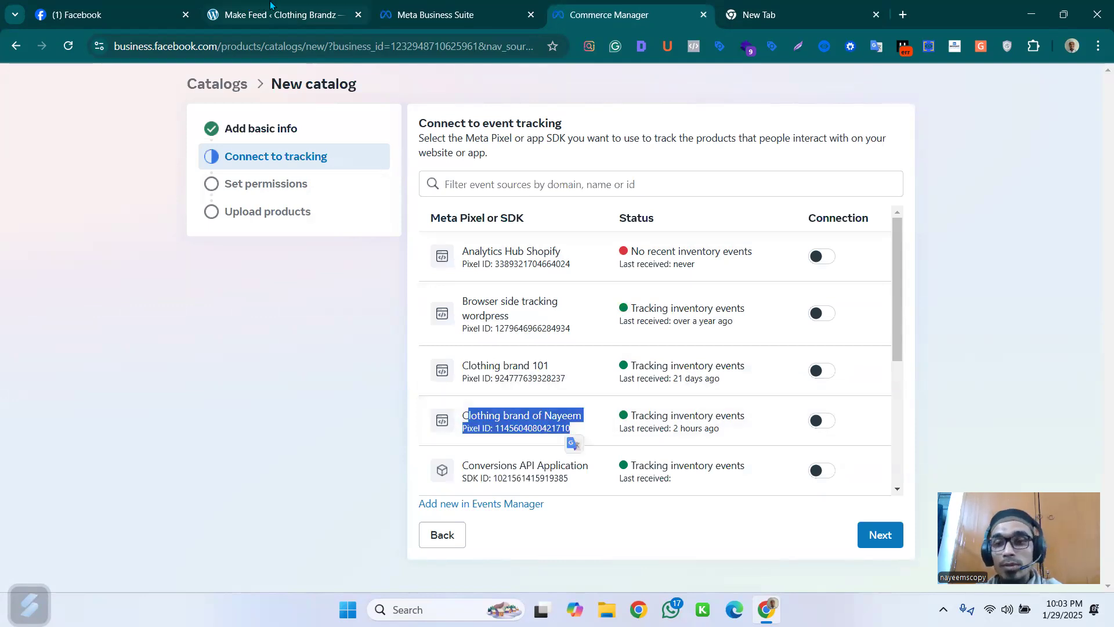
mouse_move(278, 5)
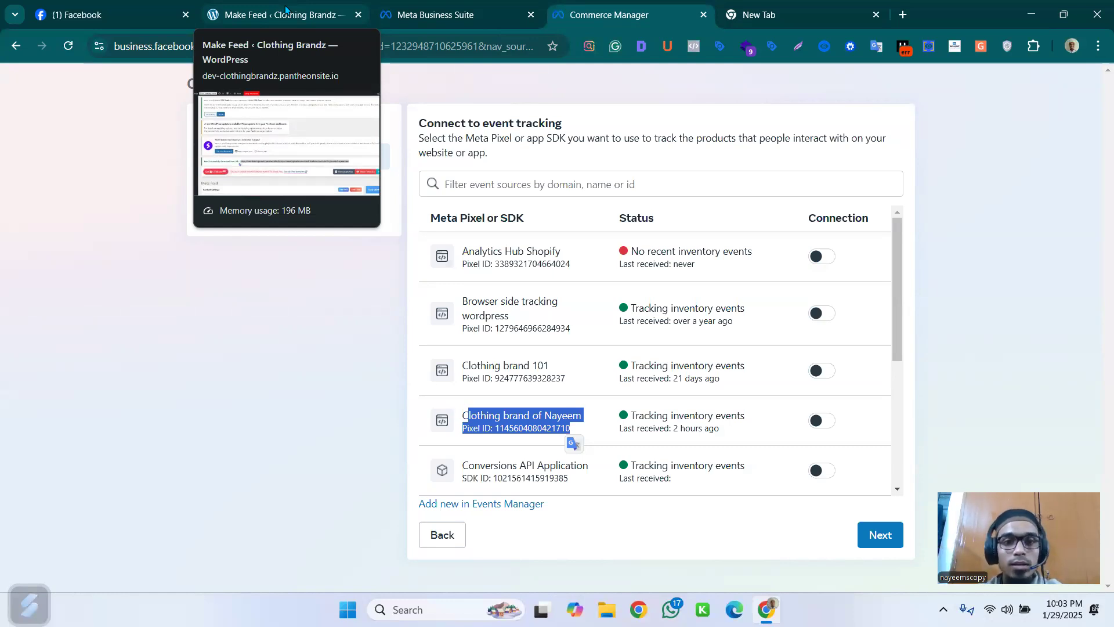
left_click(833, 426)
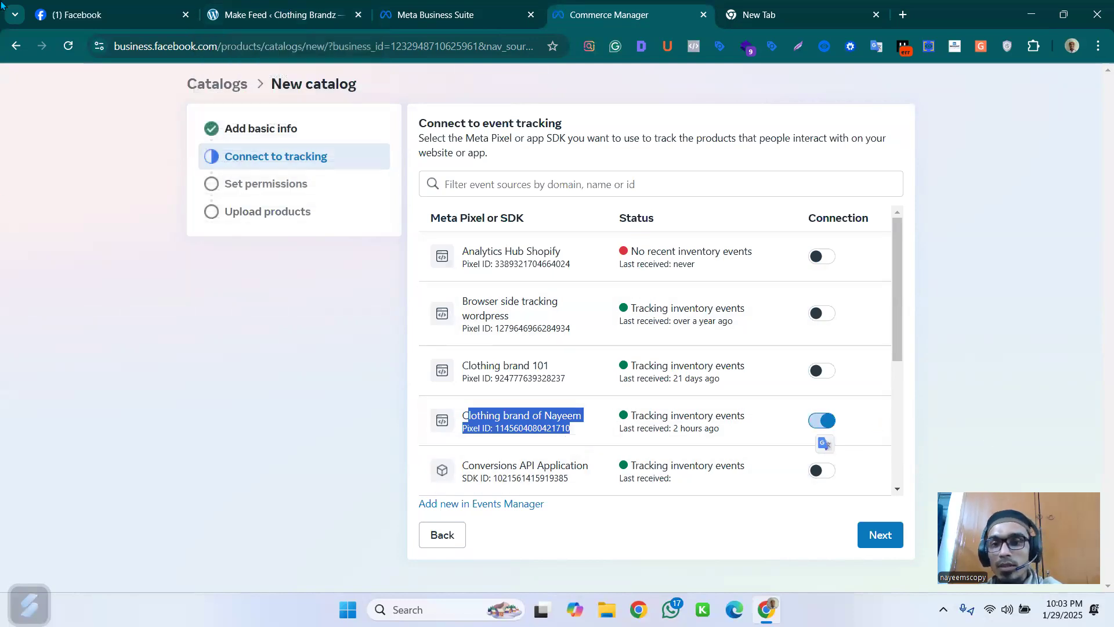
left_click(880, 534)
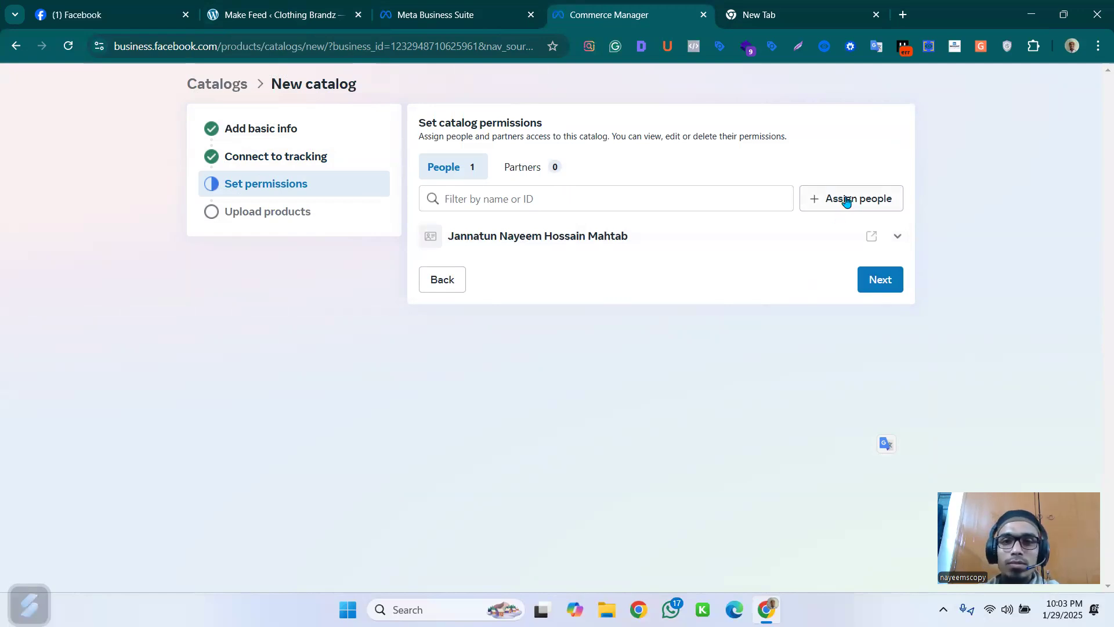
left_click(880, 281)
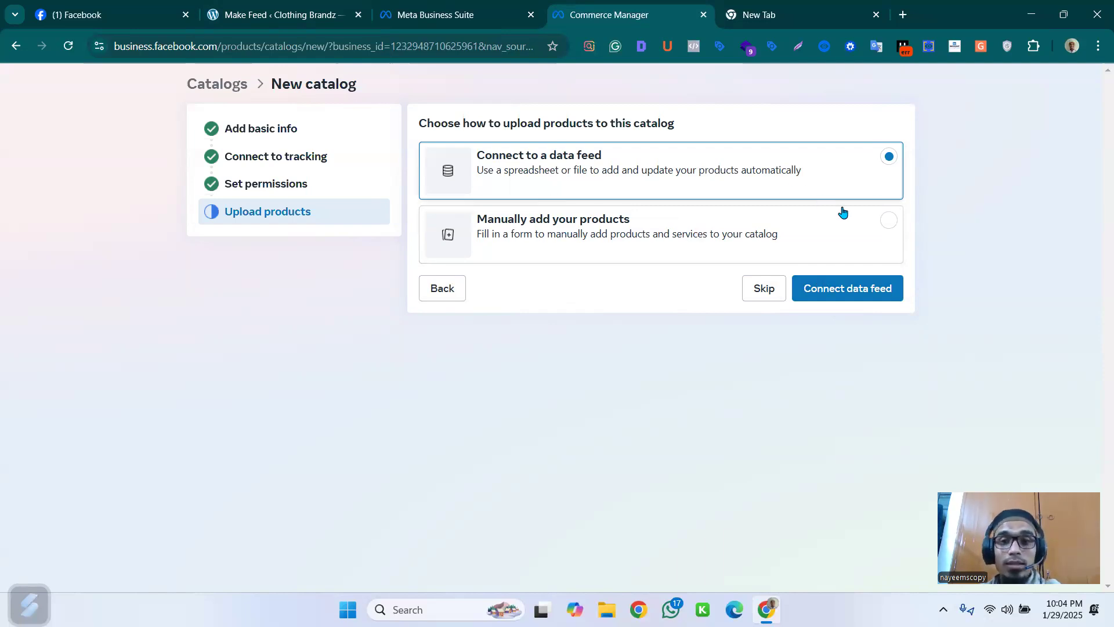
Choose to connect a data feed, supply the copied URL of the generated XML feed, and continue to the feed settings.
left_click(845, 288)
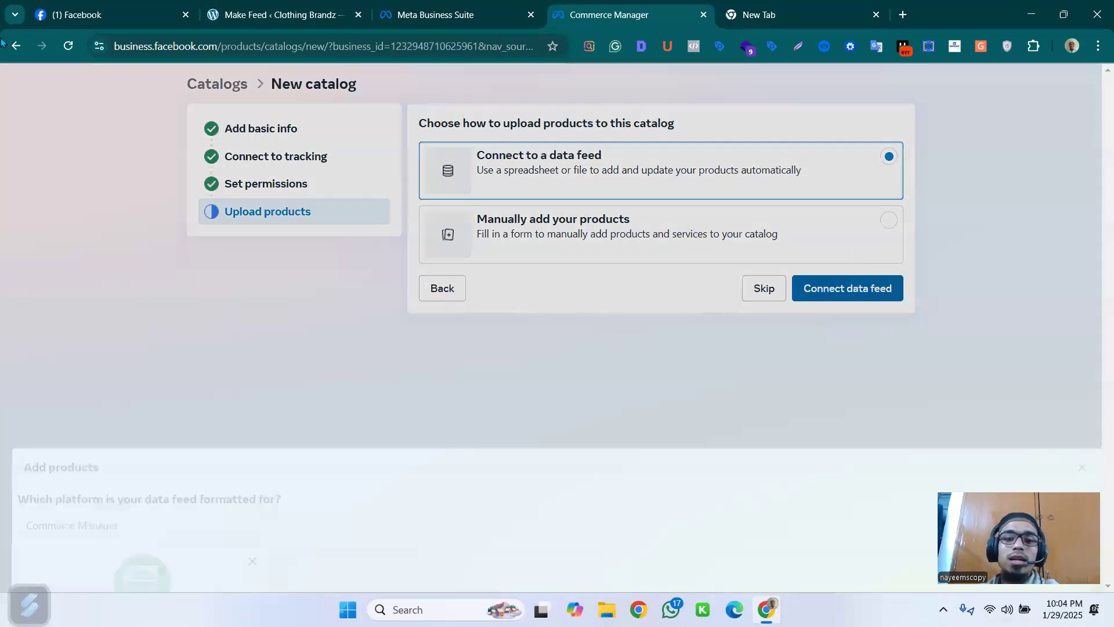
left_click(185, 301)
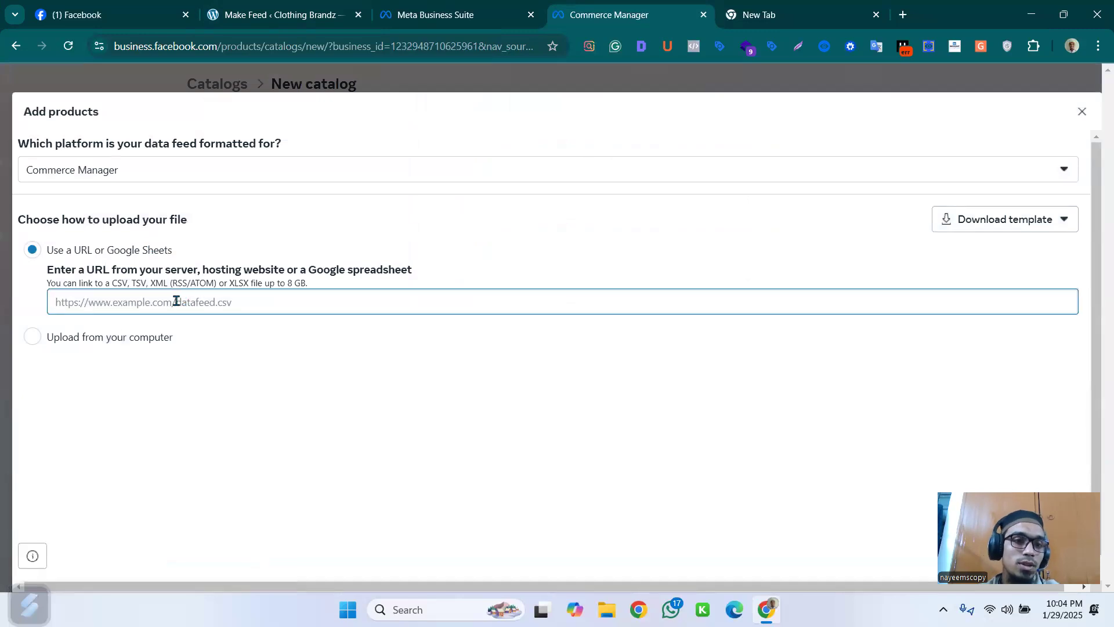
type("https://dev-clothingbrandz.pantheonsite.io/wp-content/uploads/woo-feed/facebook/xml/clothingbrandofnayeem.xml")
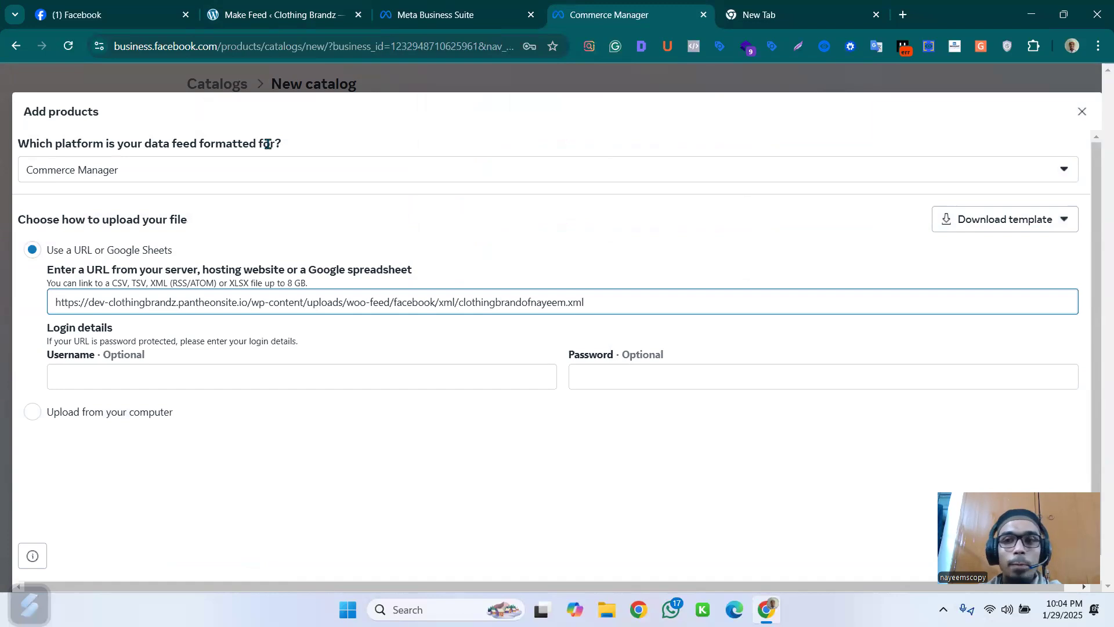
scroll(527, 328, "down", 1)
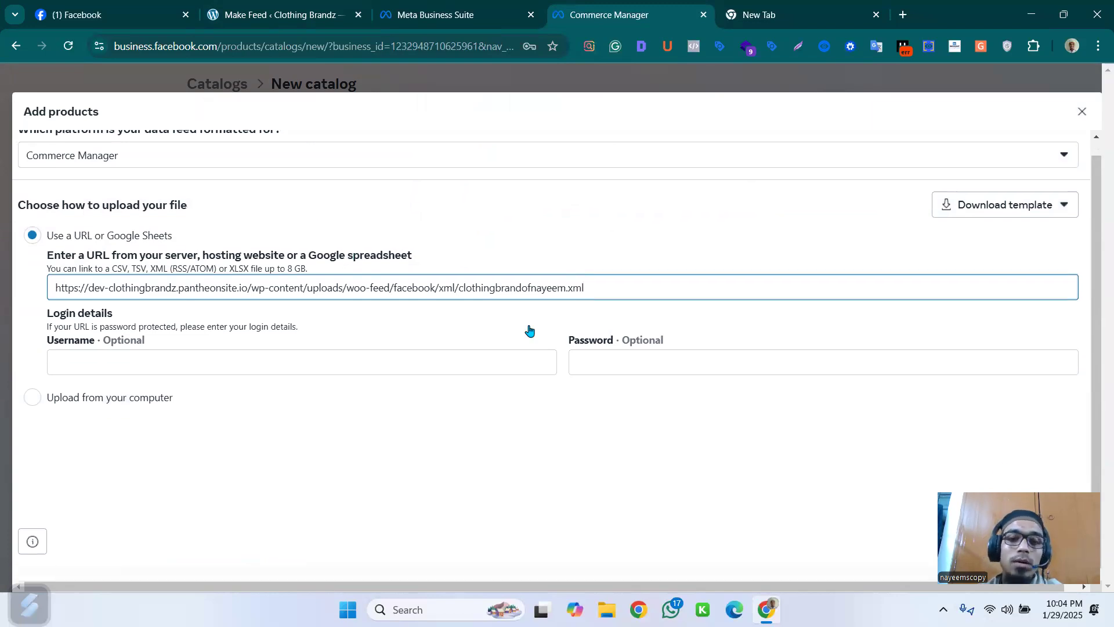
left_click(1055, 540)
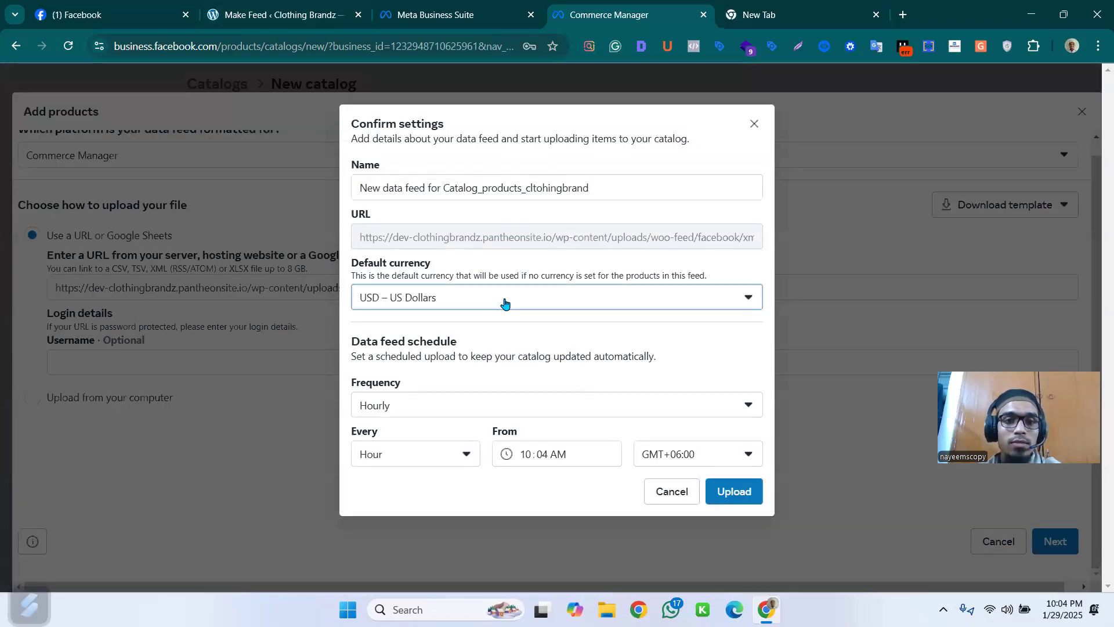
Set the data feed's default currency to BDT – Bangladeshi Taka.
left_click(505, 304)
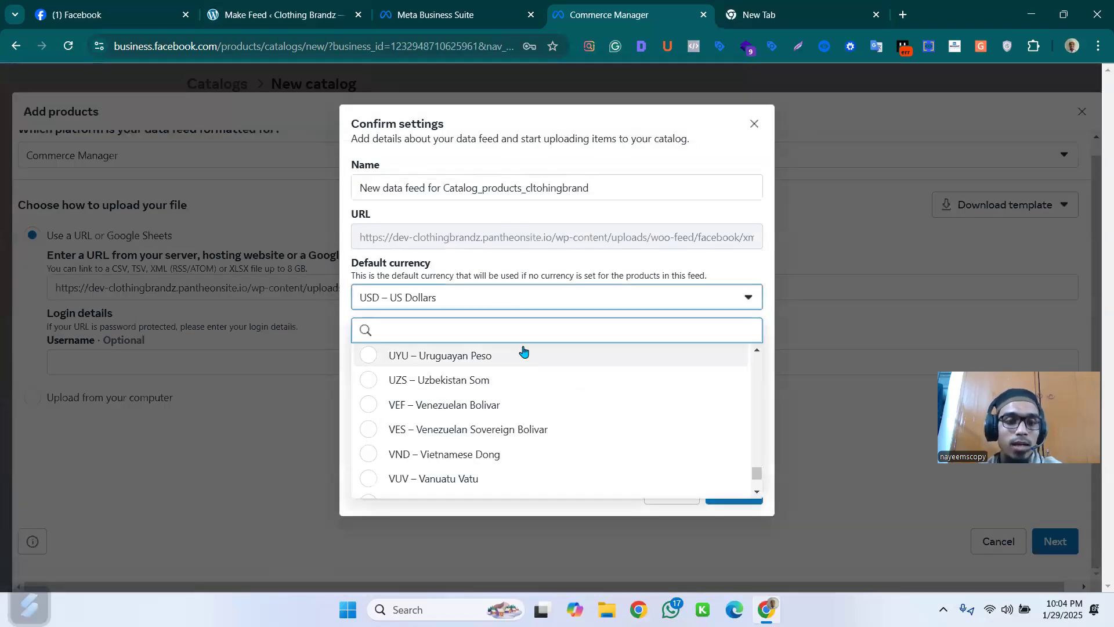
type("ban")
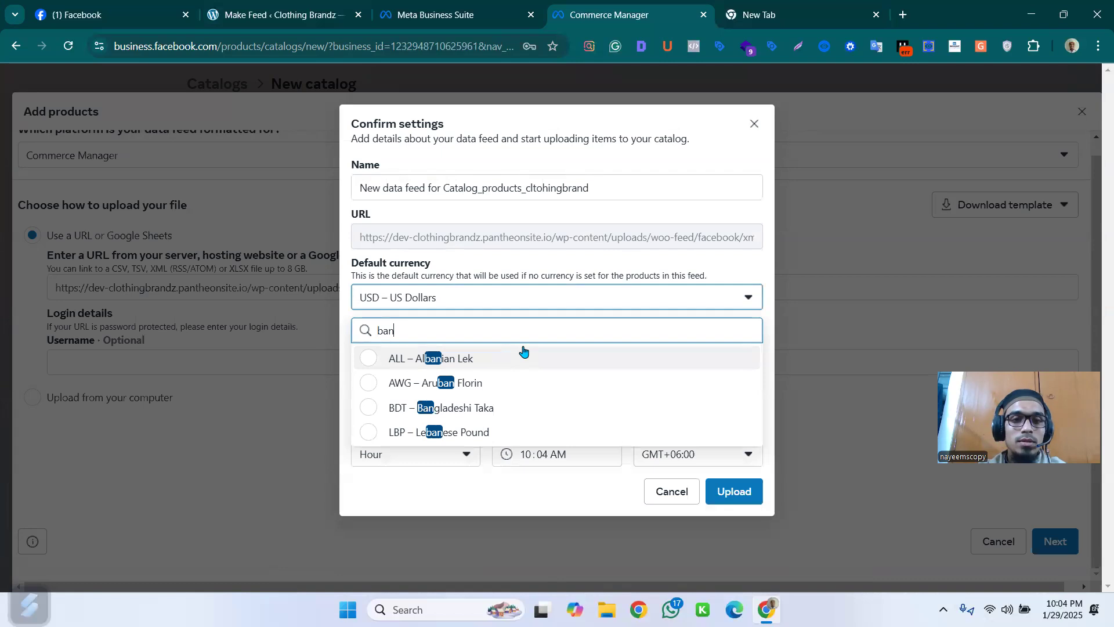
key("BackSpace")
key("BackSpace")
type("dt")
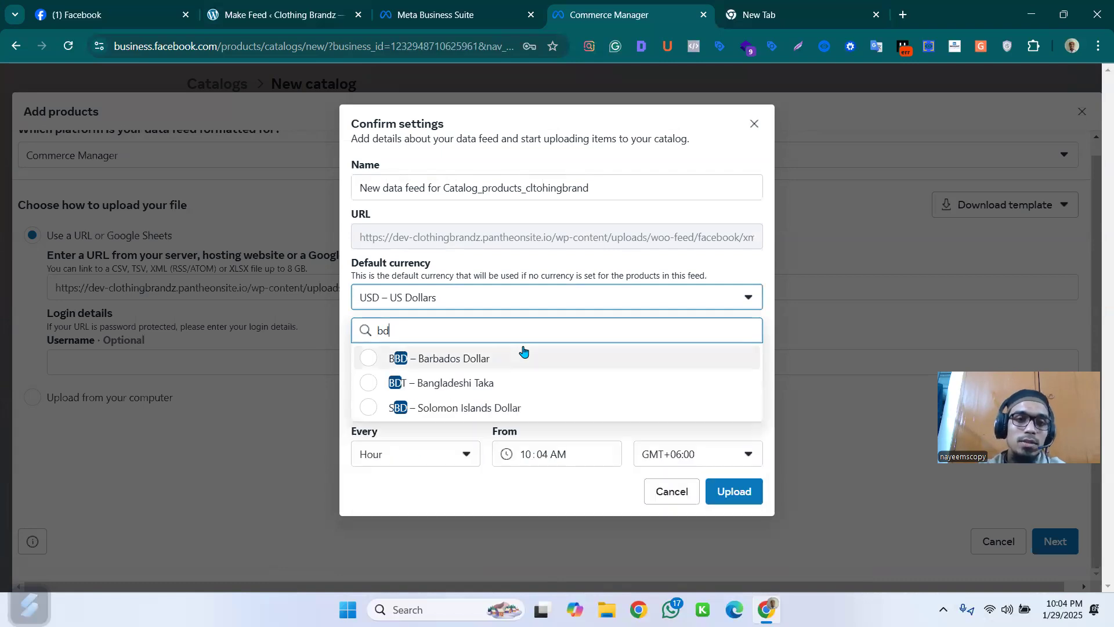
left_click(574, 360)
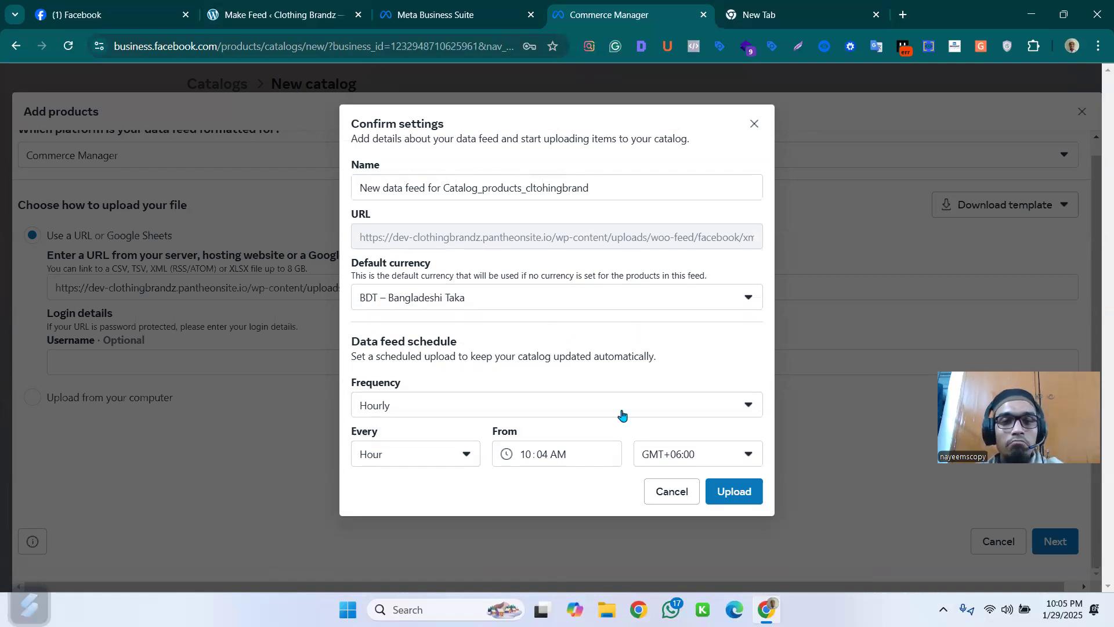
Keep the data feed schedule frequency at Hourly and upload the feed to the catalog.
left_click(674, 413)
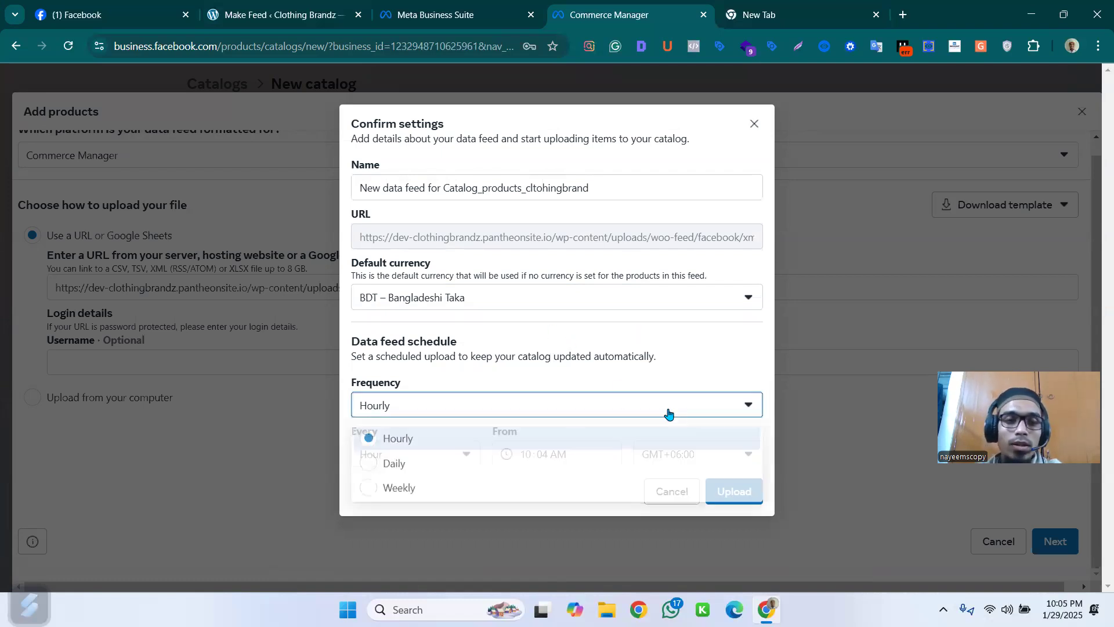
left_click(579, 407)
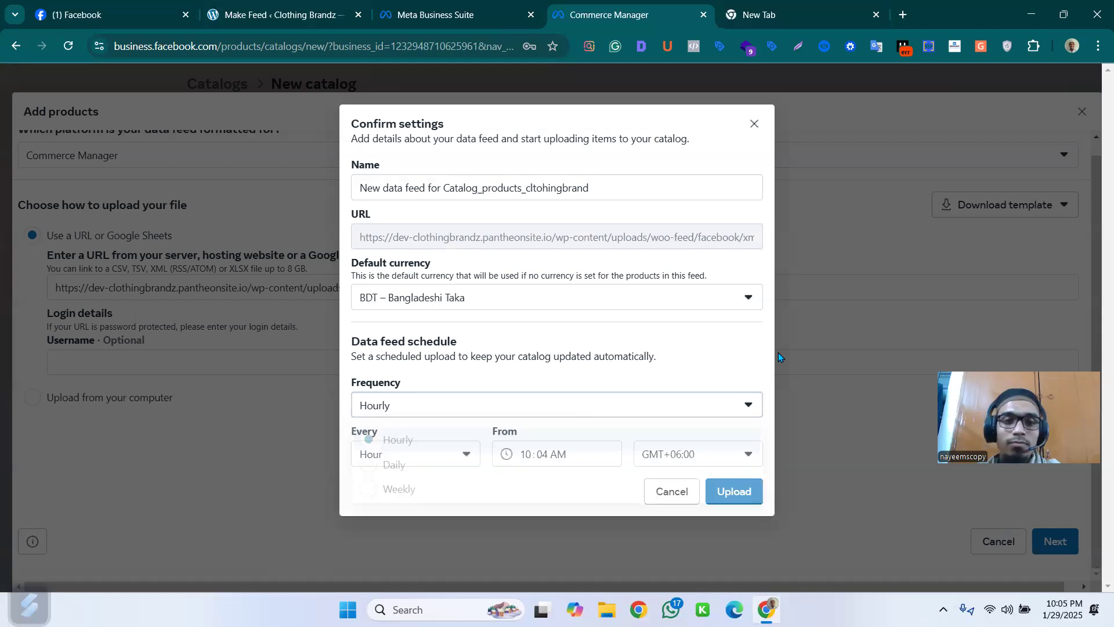
left_click(735, 493)
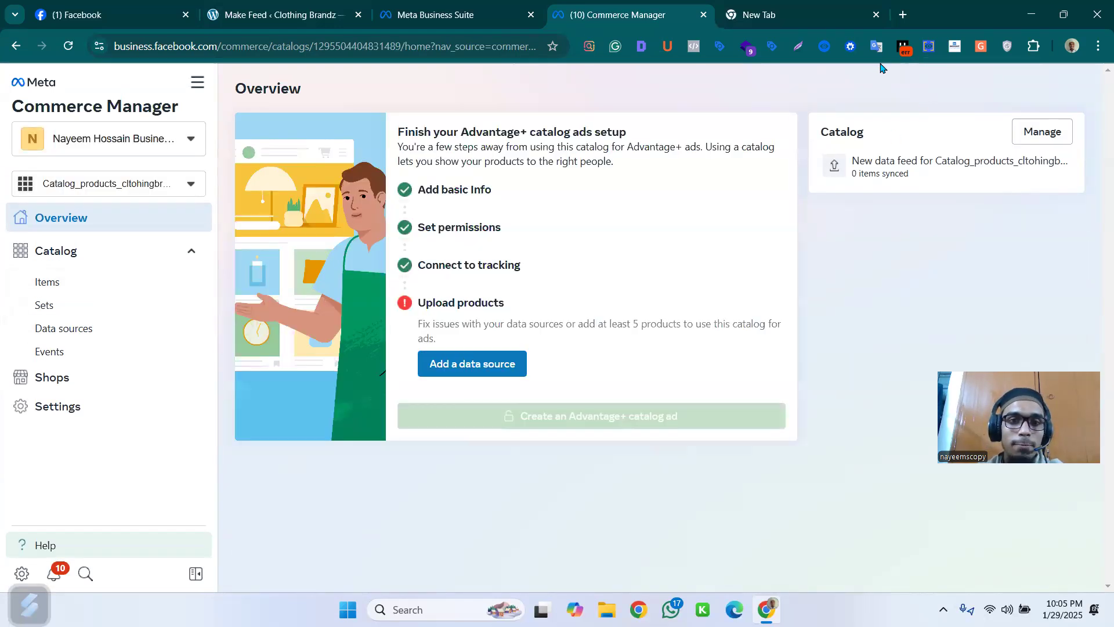
Start adding another data source to the catalog, choosing the Pixel option as the way to add items.
left_click(493, 366)
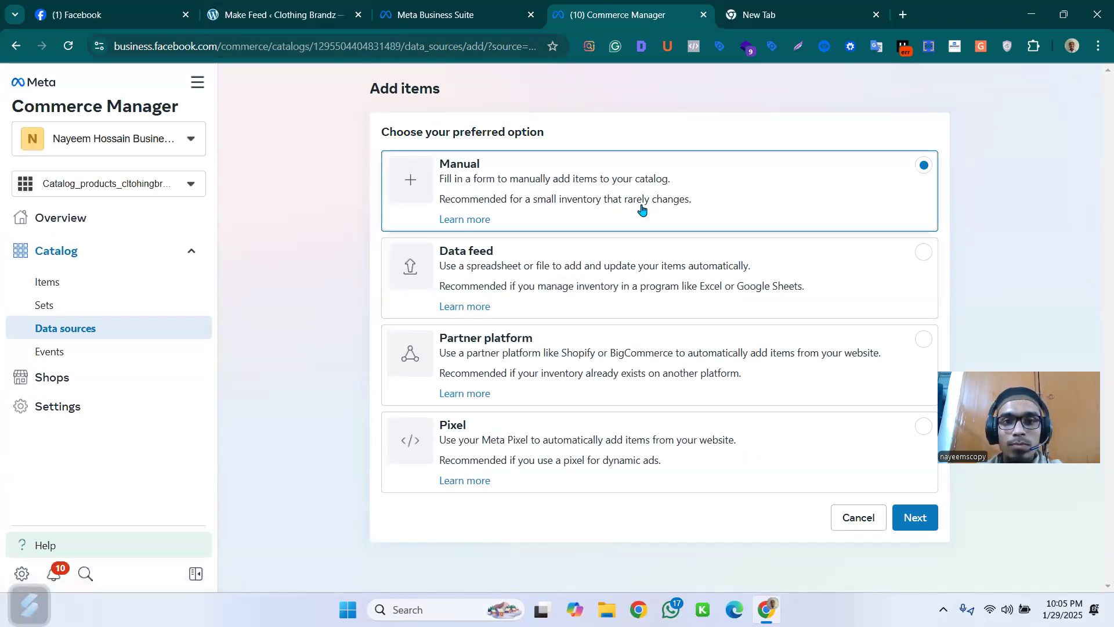
left_click(790, 291)
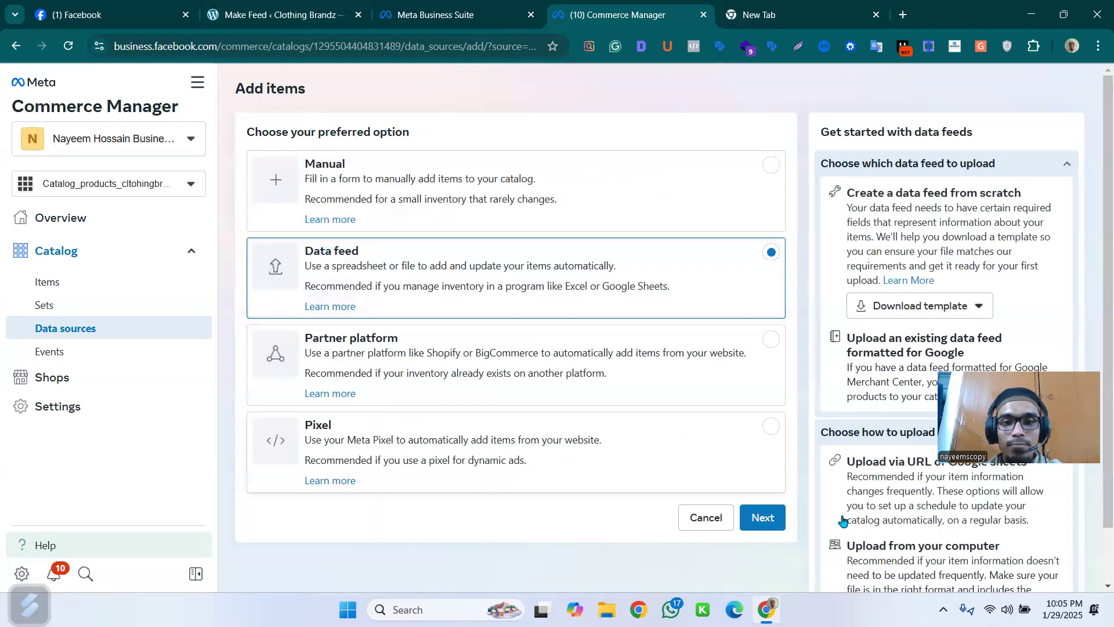
left_click(621, 448)
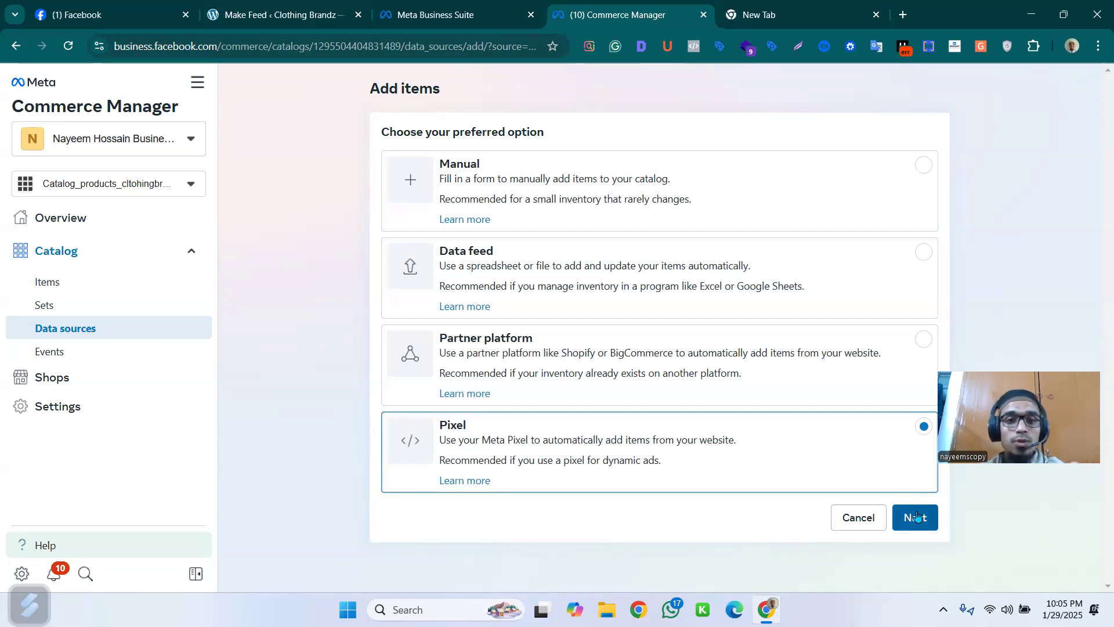
left_click(914, 522)
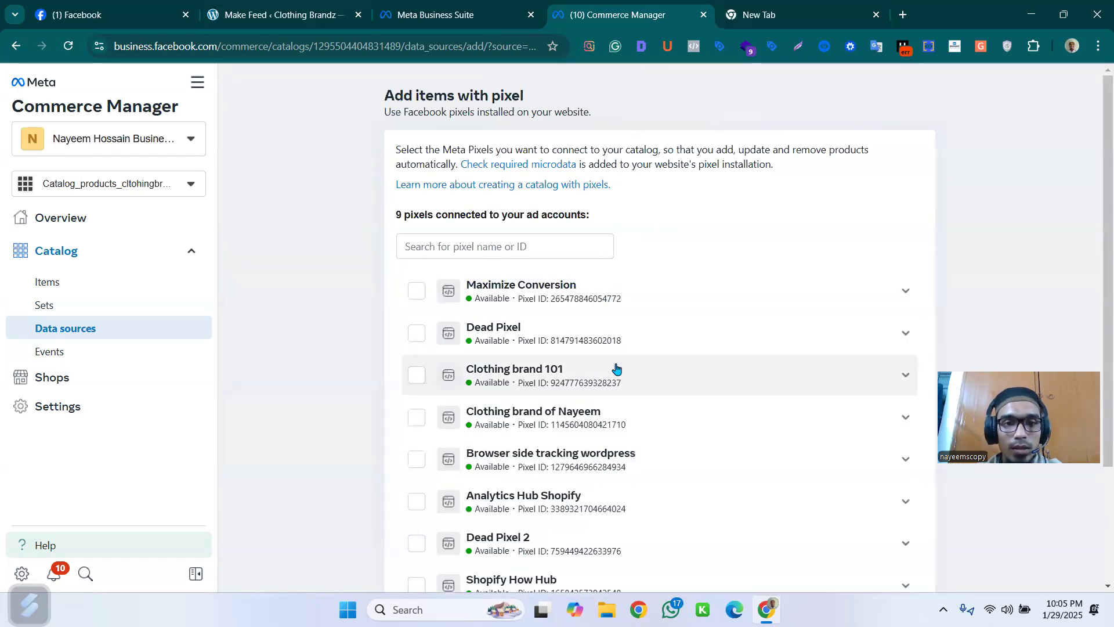
Select the clothing brand pixel named after its owner as the item source and continue without adding filters.
left_click(603, 424)
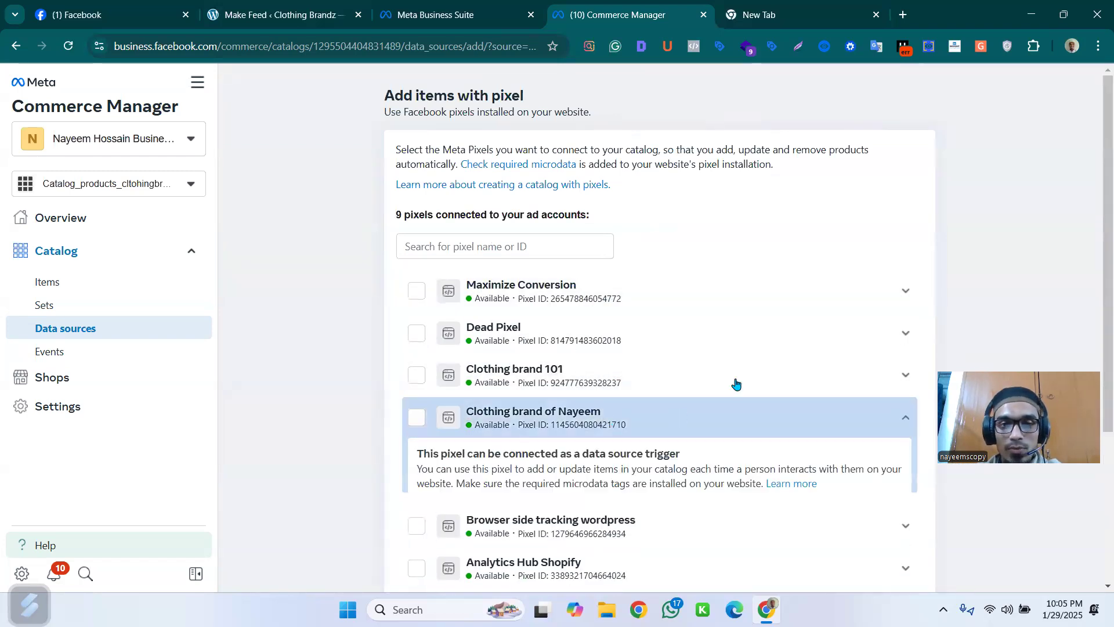
scroll(788, 350, "down", 4)
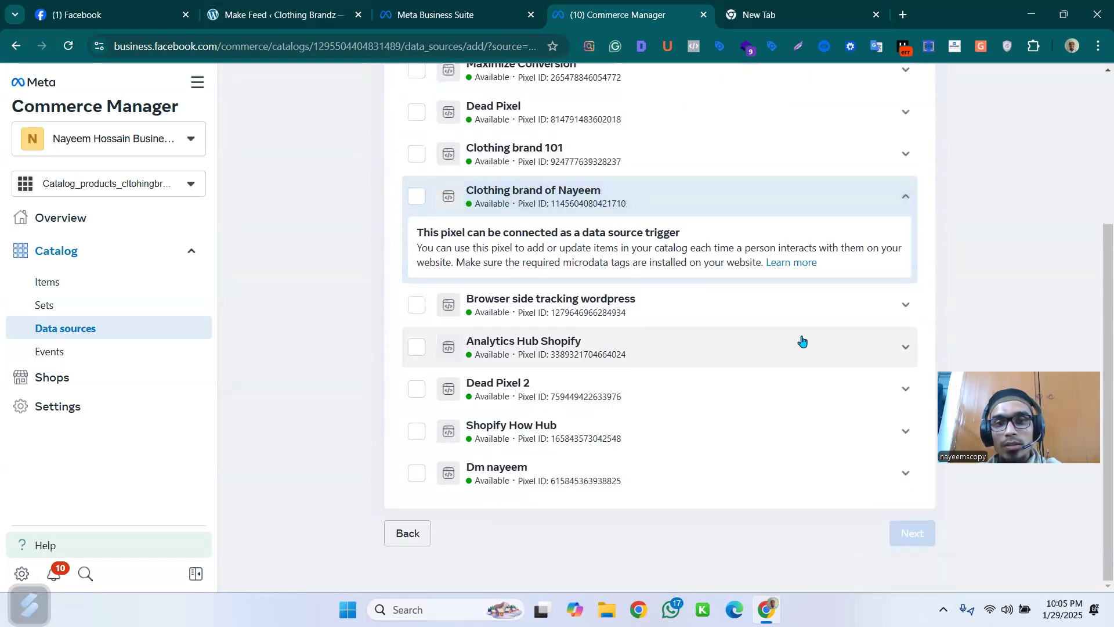
left_click(417, 197)
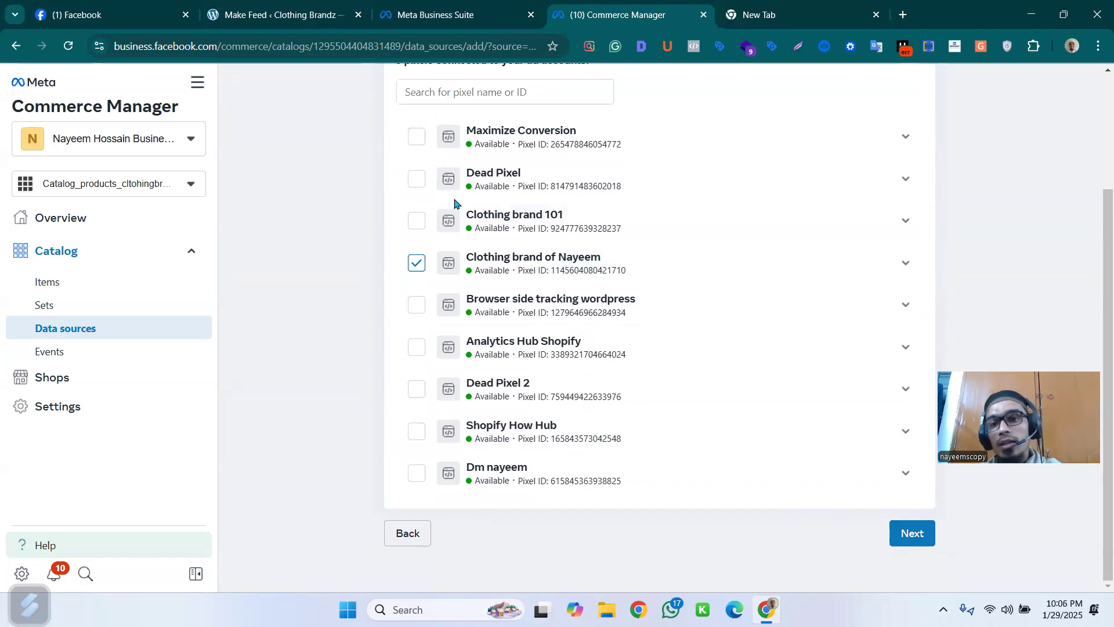
left_click(915, 537)
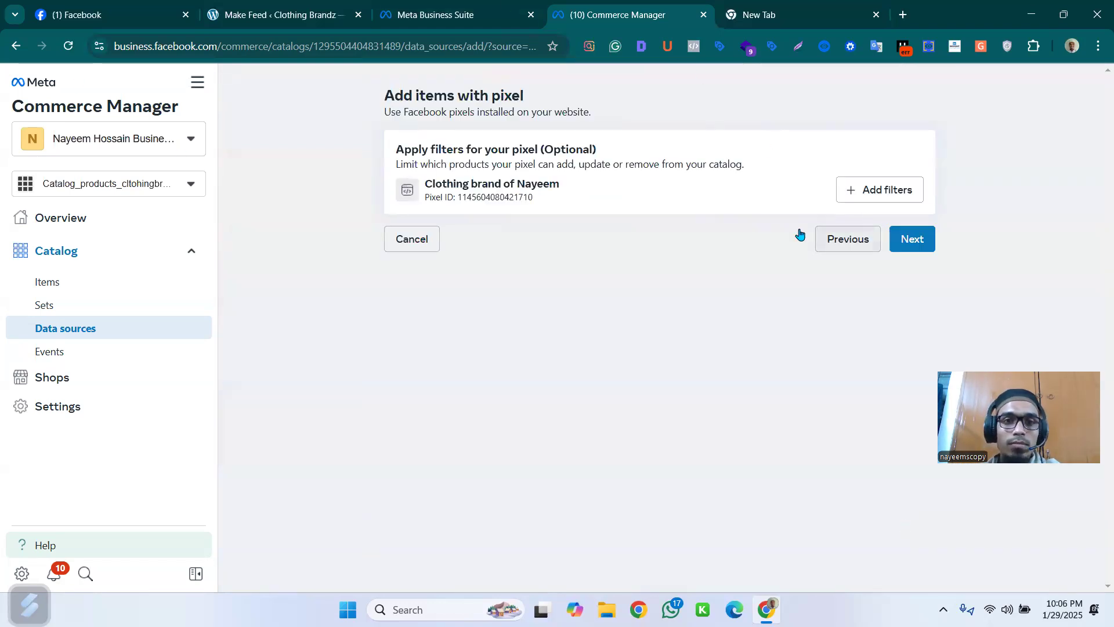
left_click(905, 235)
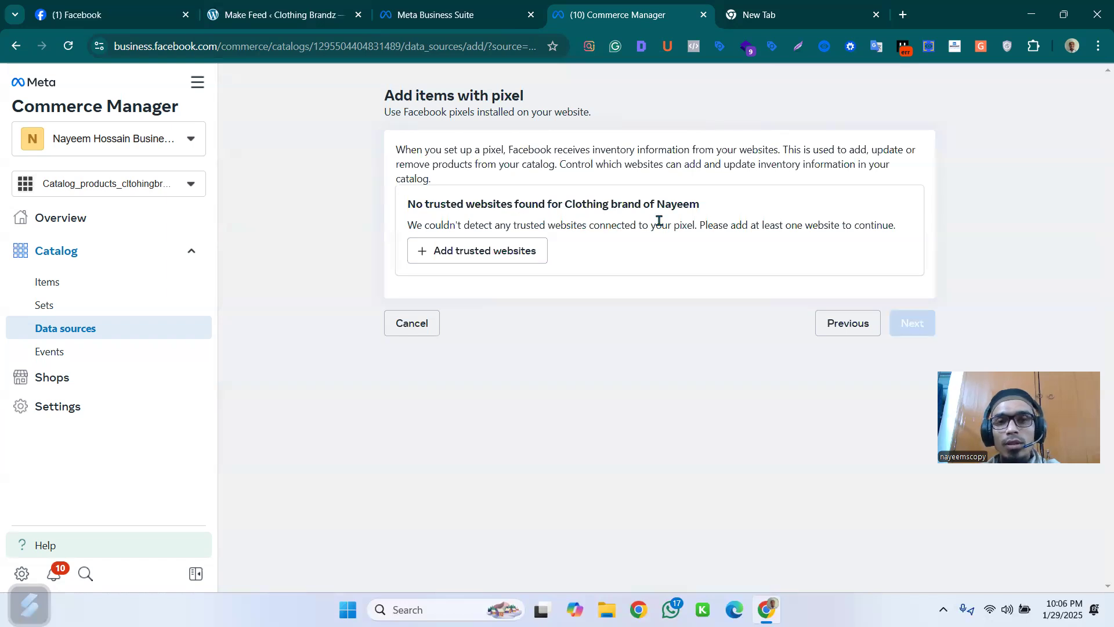
Start adding a trusted website for the pixel, and copy the site's base address from the WordPress admin page's URL.
left_click(470, 253)
left_click(417, 291)
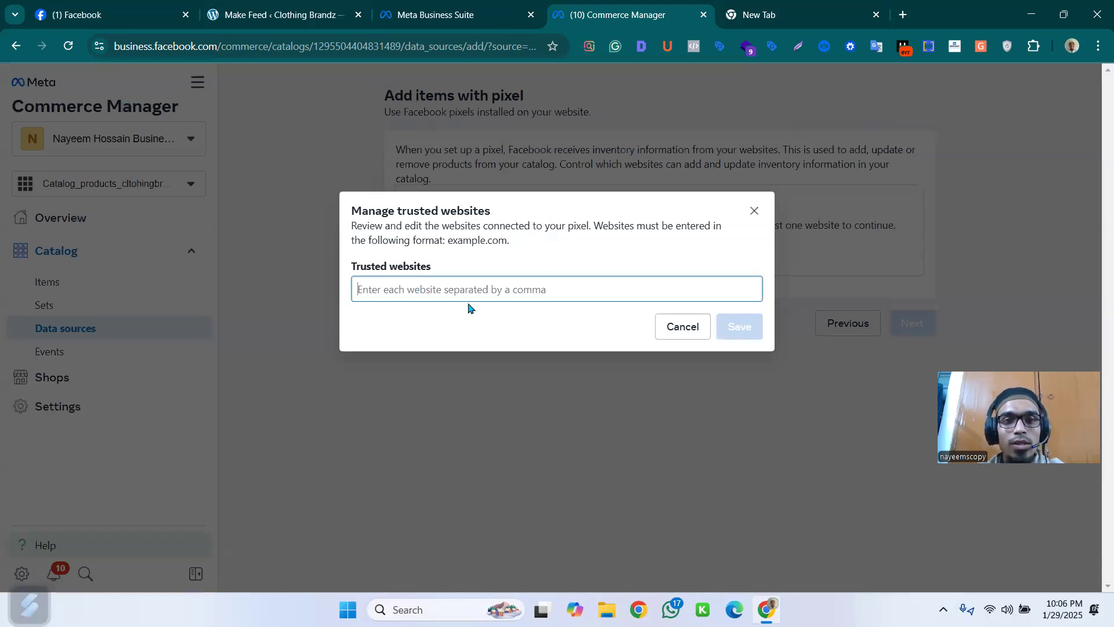
left_click(311, 8)
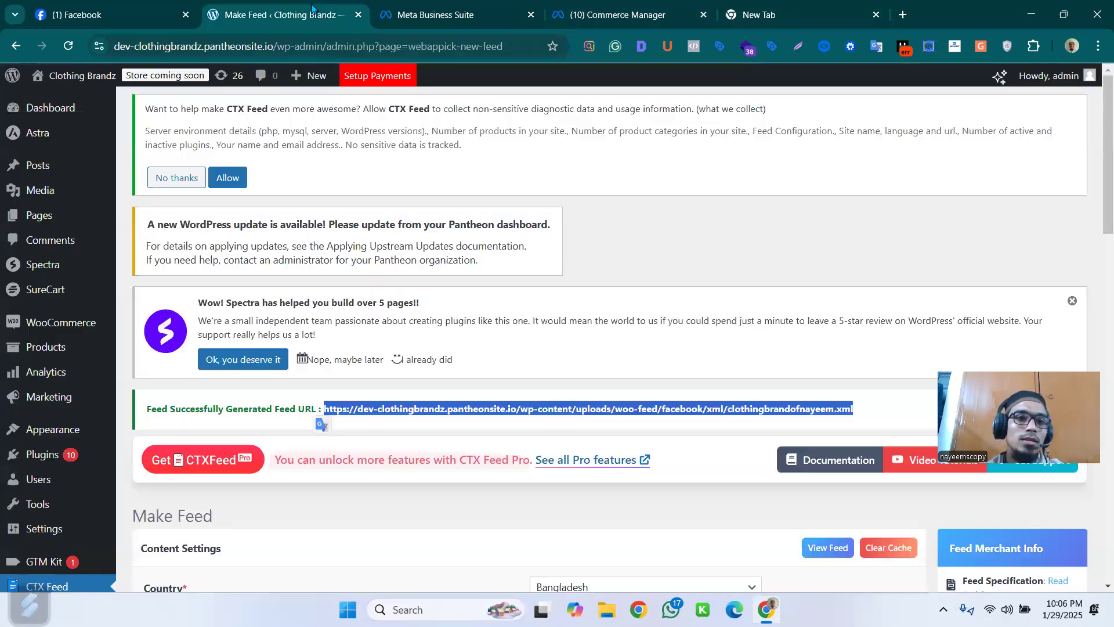
left_click(224, 46)
left_click(301, 46)
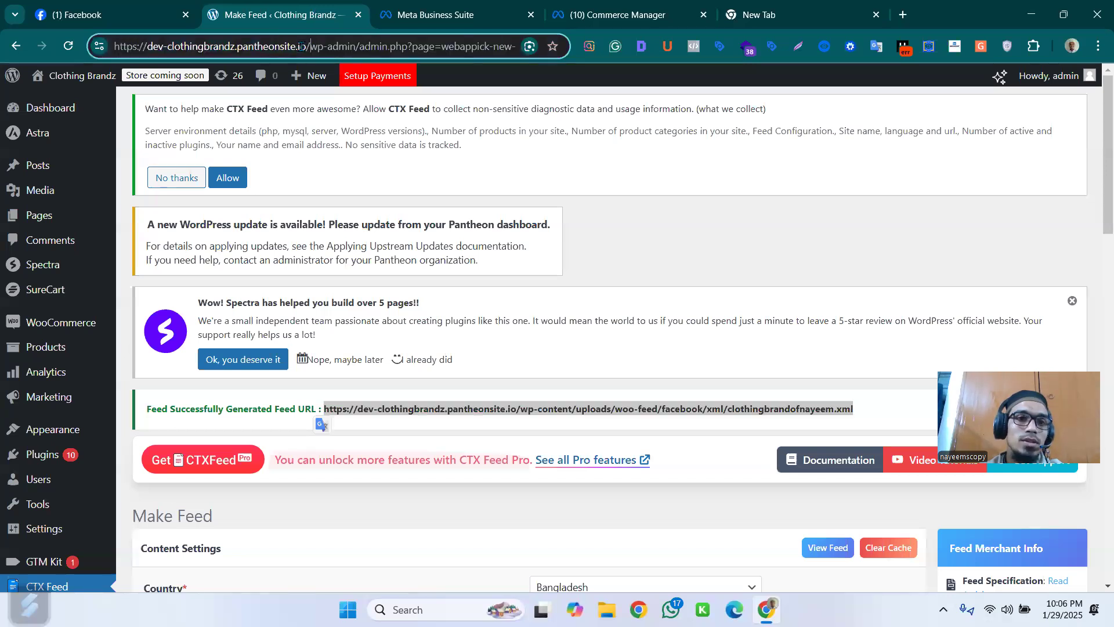
left_click(107, 47, "shift")
key("ctrl+c")
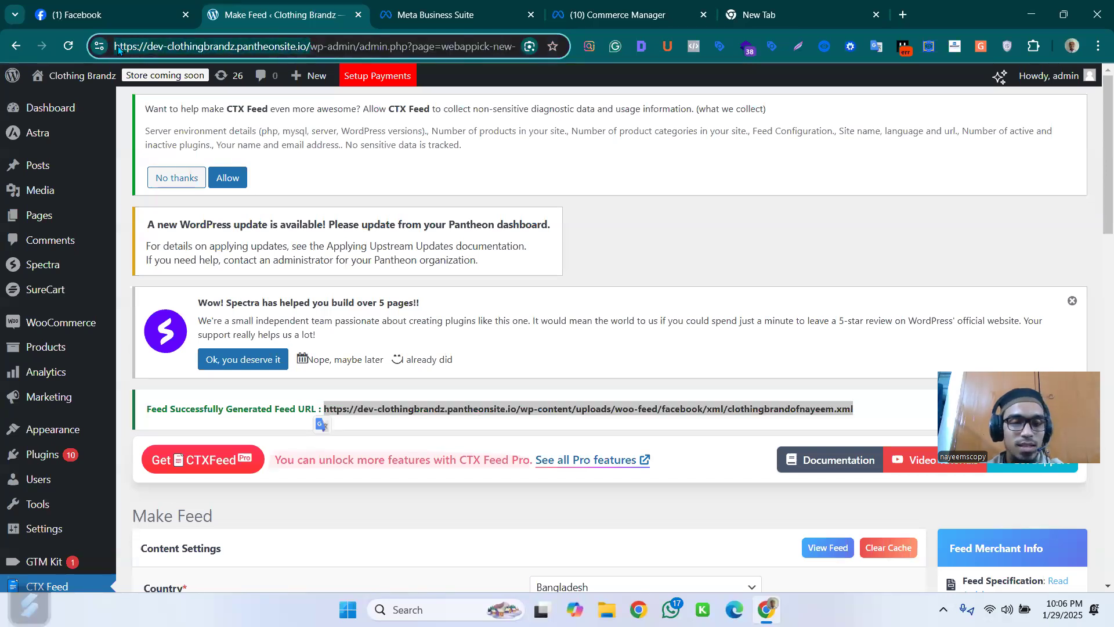
left_click(636, 12)
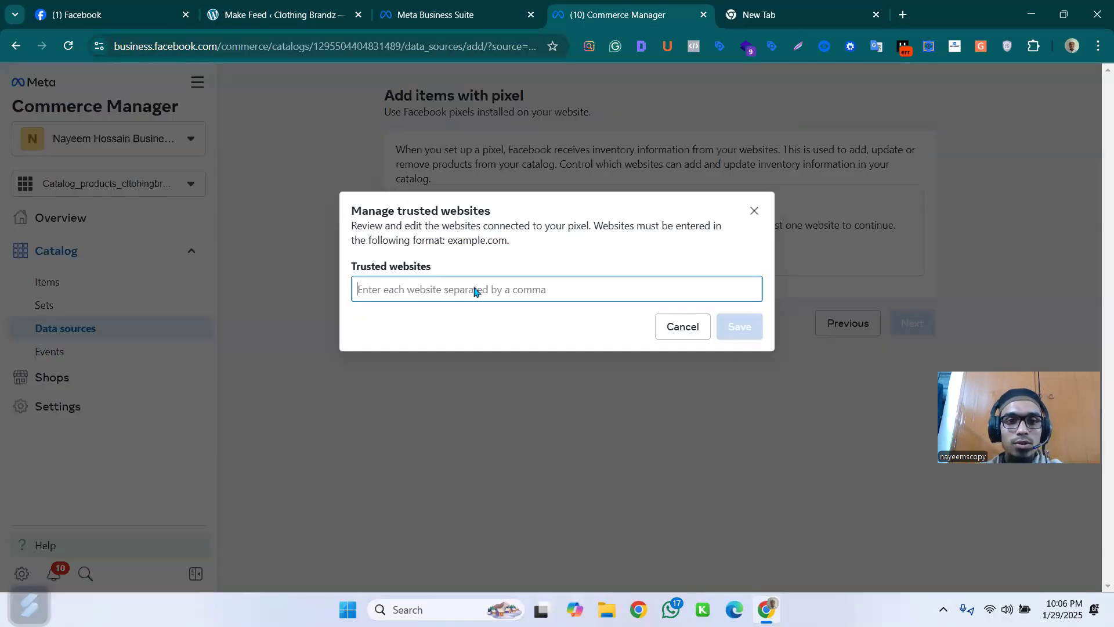
key("ctrl+v")
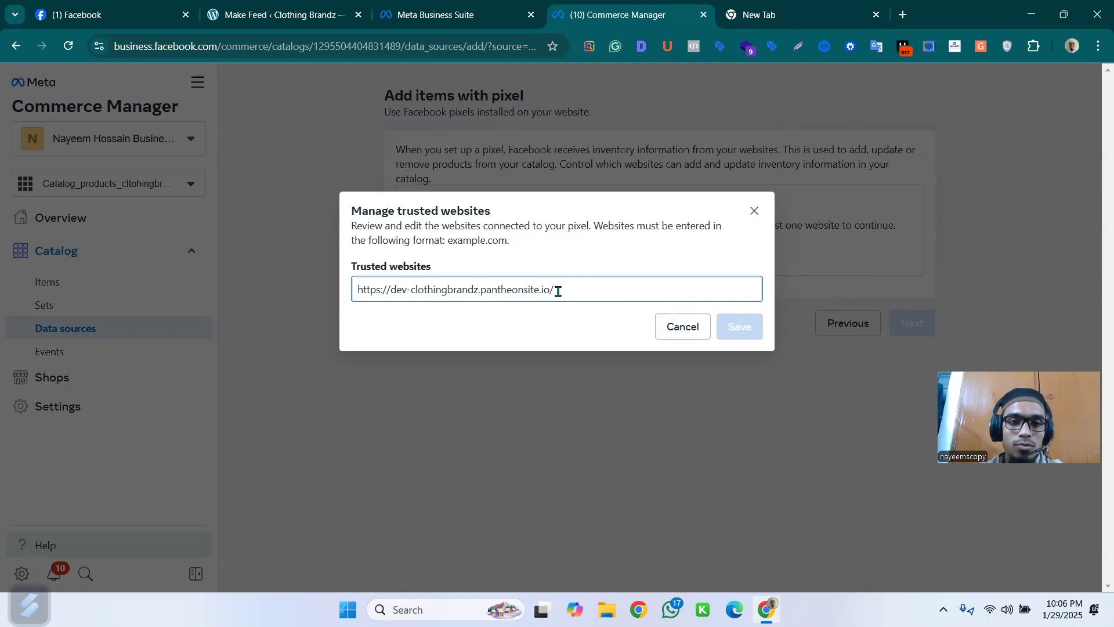
left_click(754, 211)
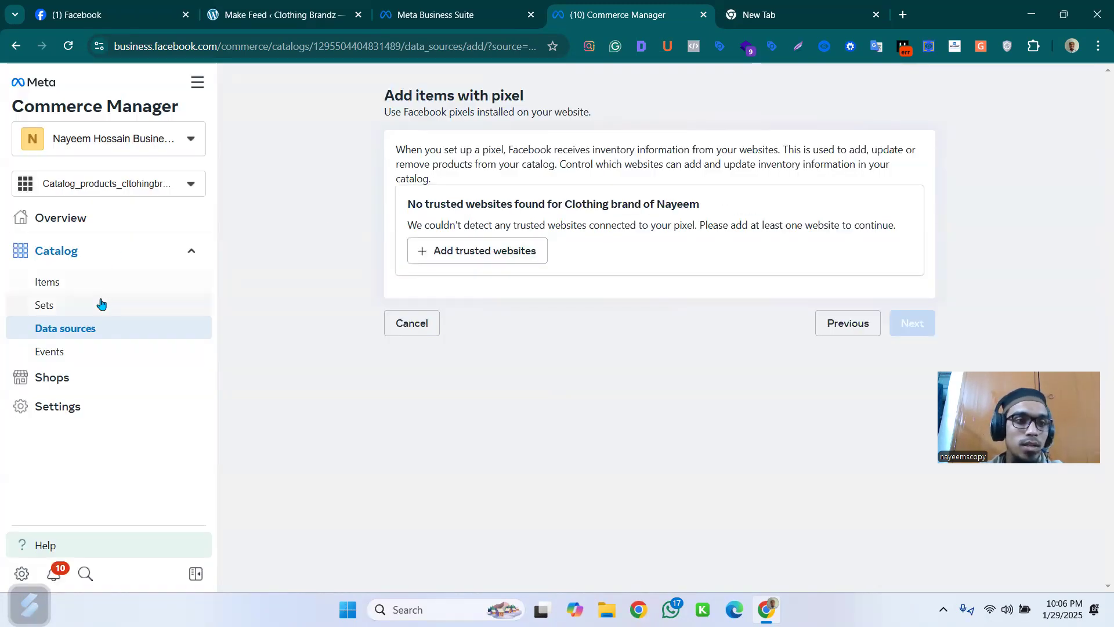
left_click(421, 322)
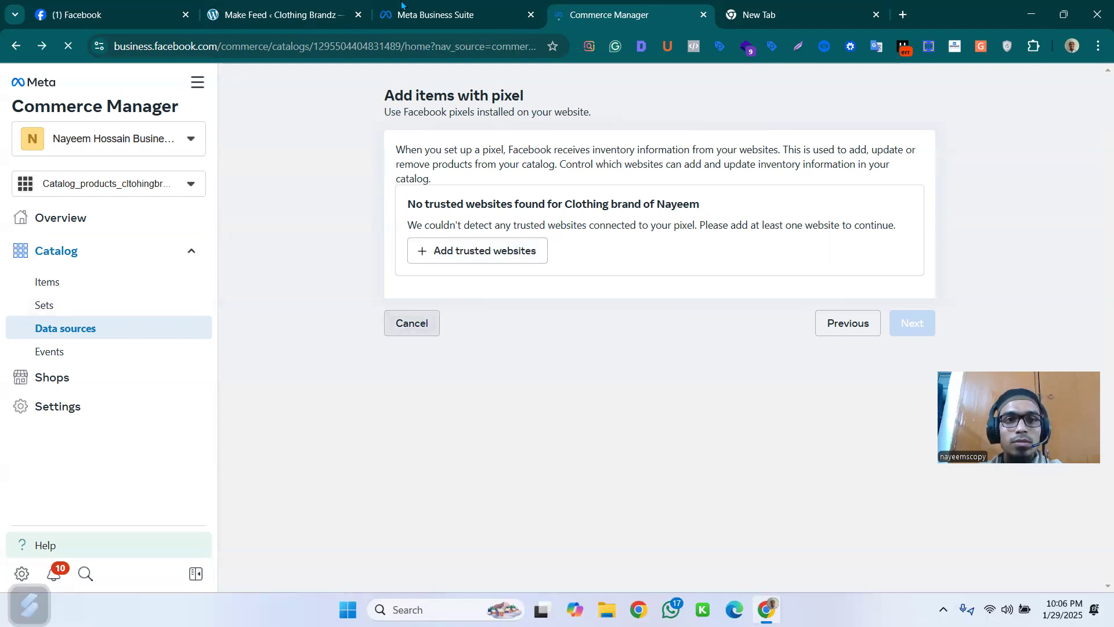
left_click(269, 12)
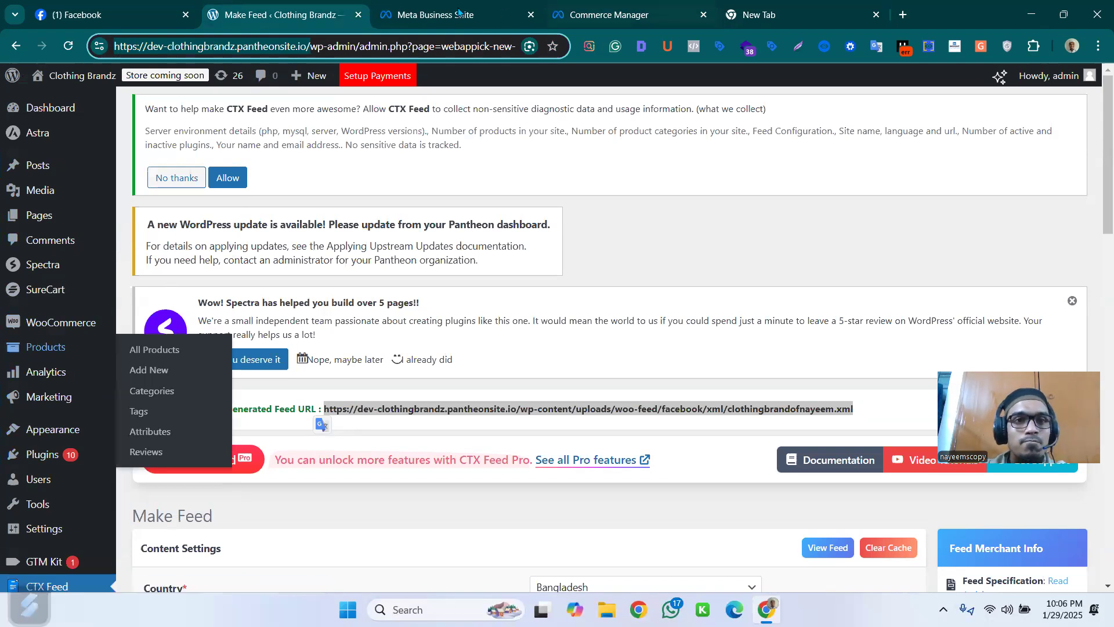
Search for Google Tag Manager in the empty browser tab and open its accounts page.
left_click(776, 8)
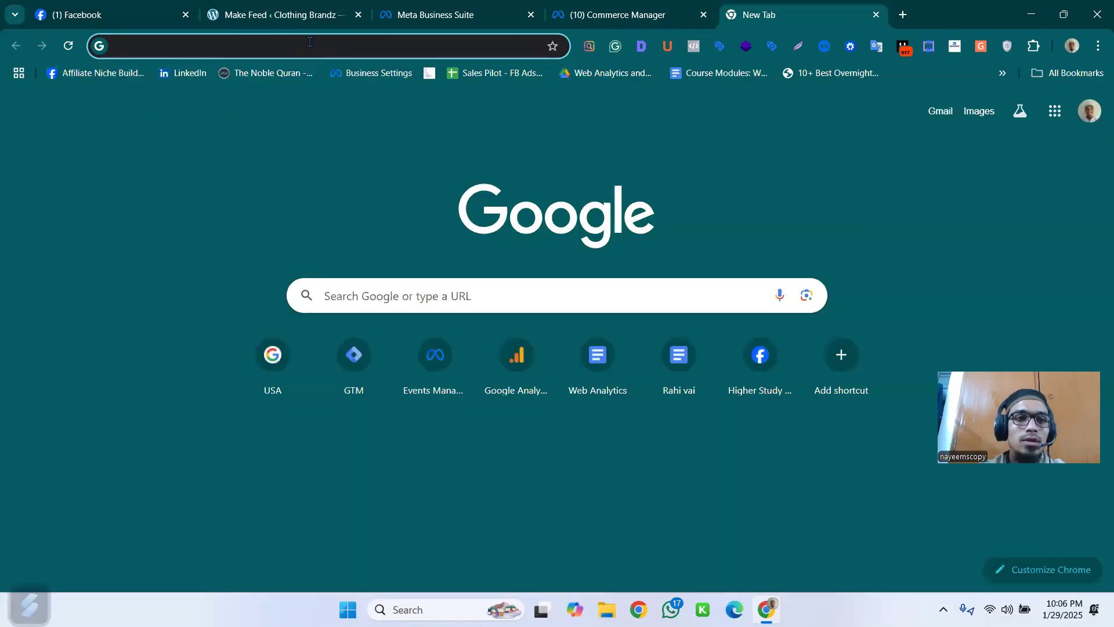
left_click(309, 40)
type("goo")
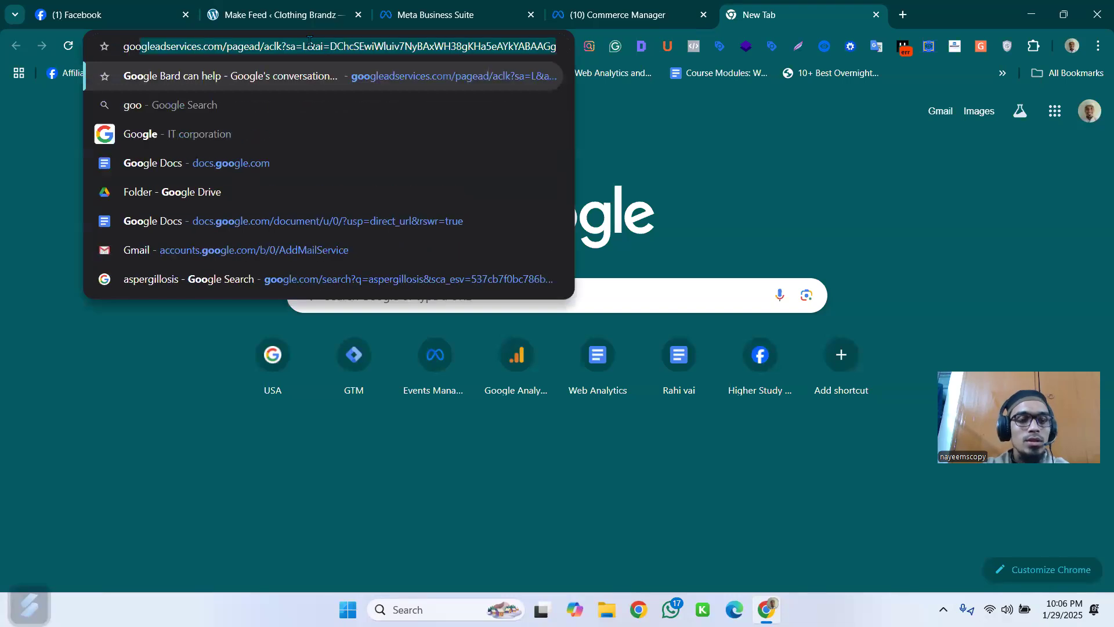
type("gle tag mange")
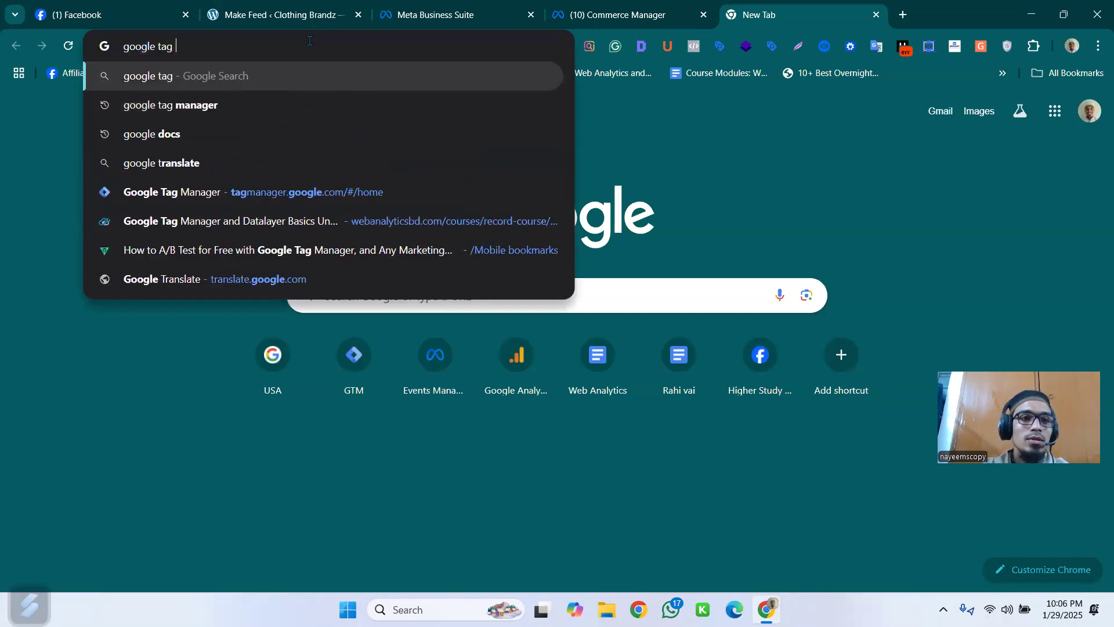
type("r")
key("Return")
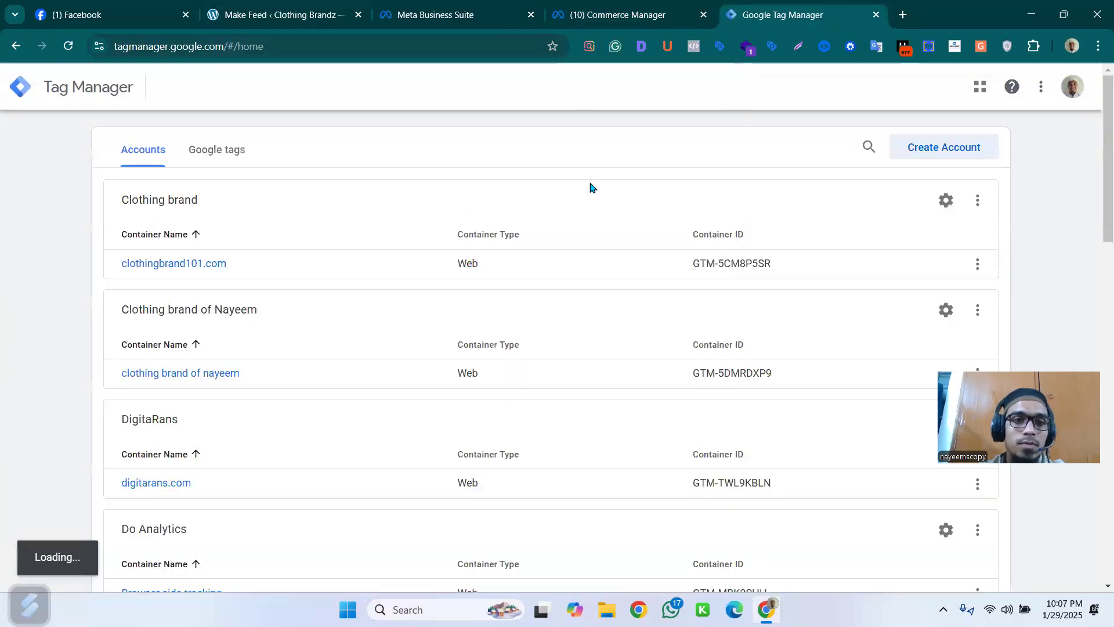
Check the overview and tags of the clothingbrand101.com container, and return to the list of Tag Manager accounts.
left_click(186, 265)
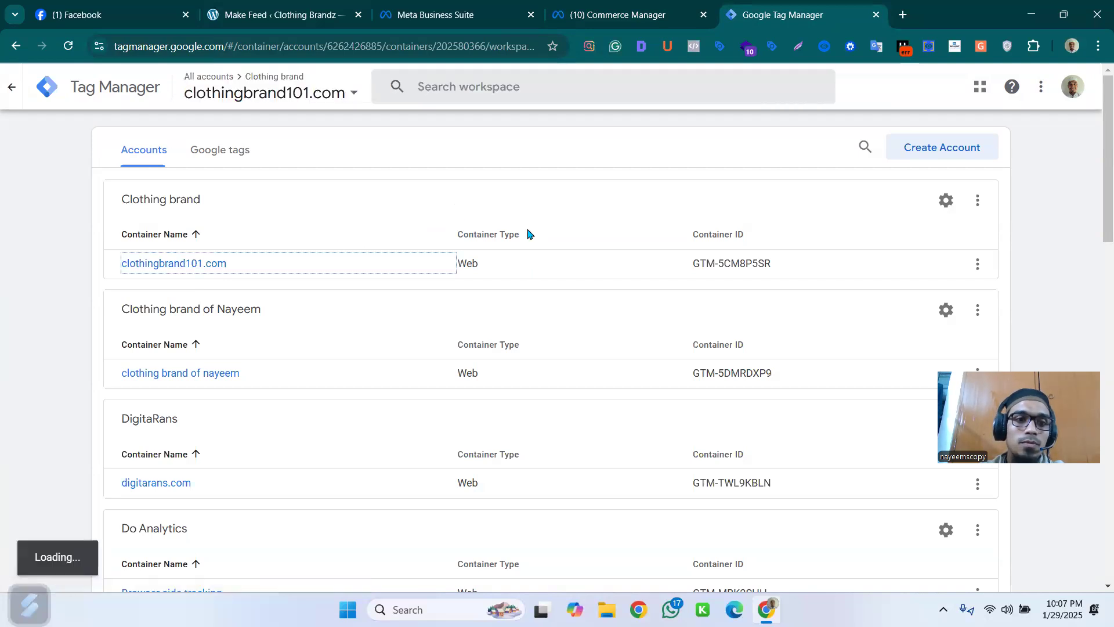
scroll(554, 279, "down", 2)
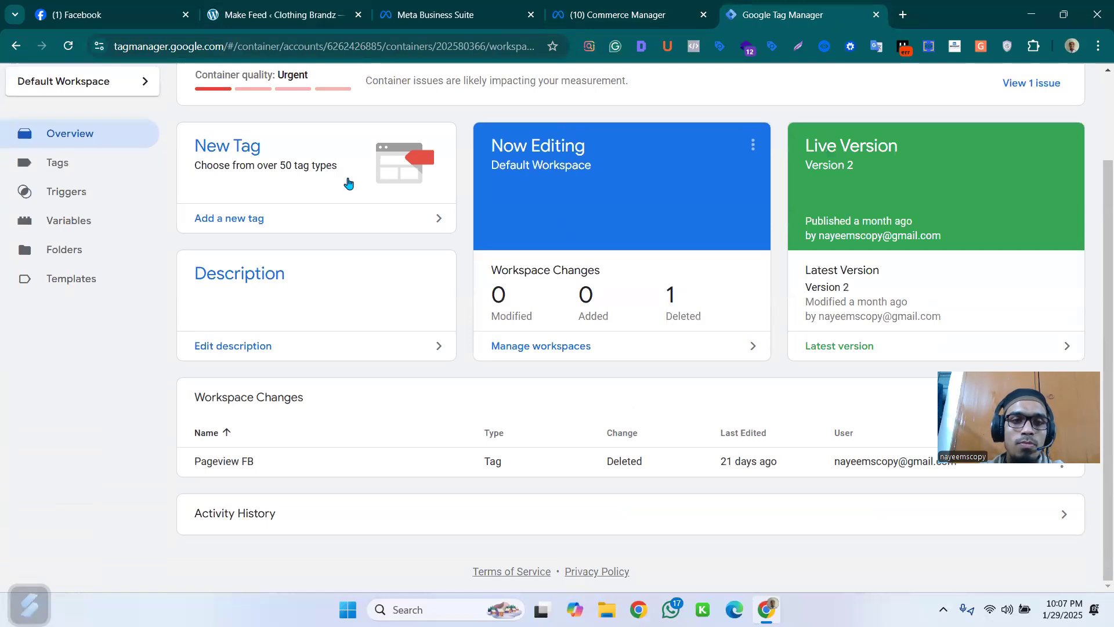
left_click(61, 167)
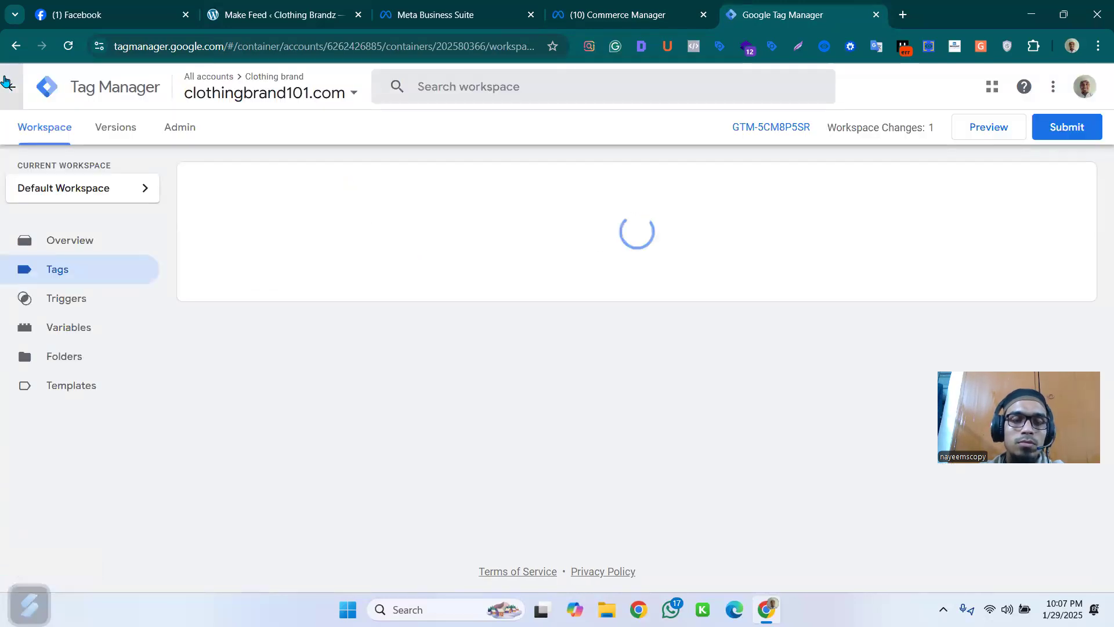
left_click(15, 46)
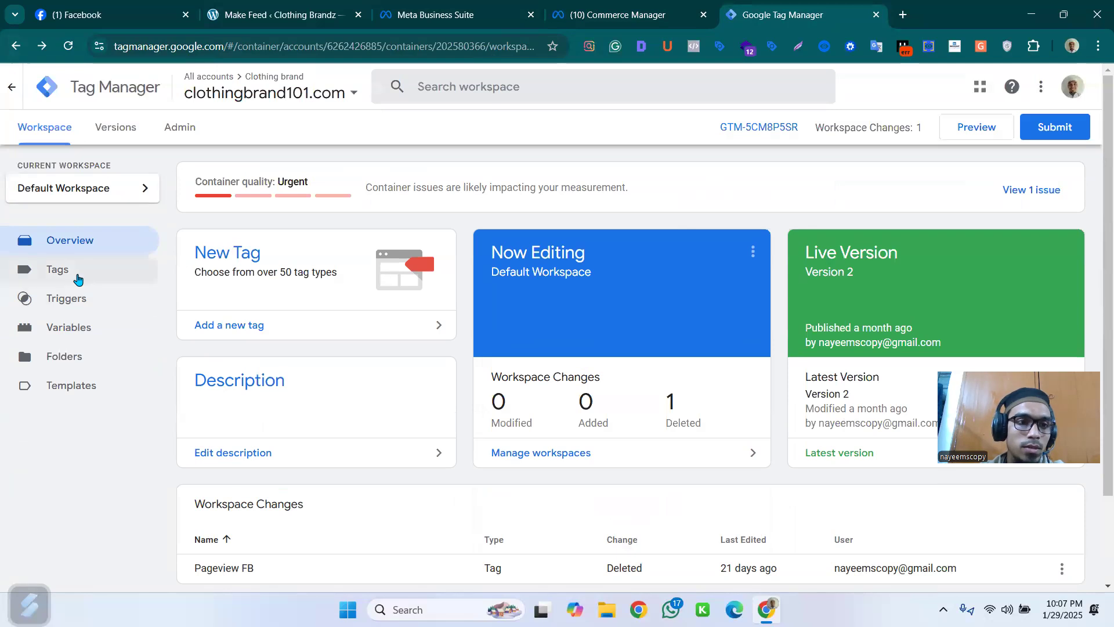
left_click(18, 44)
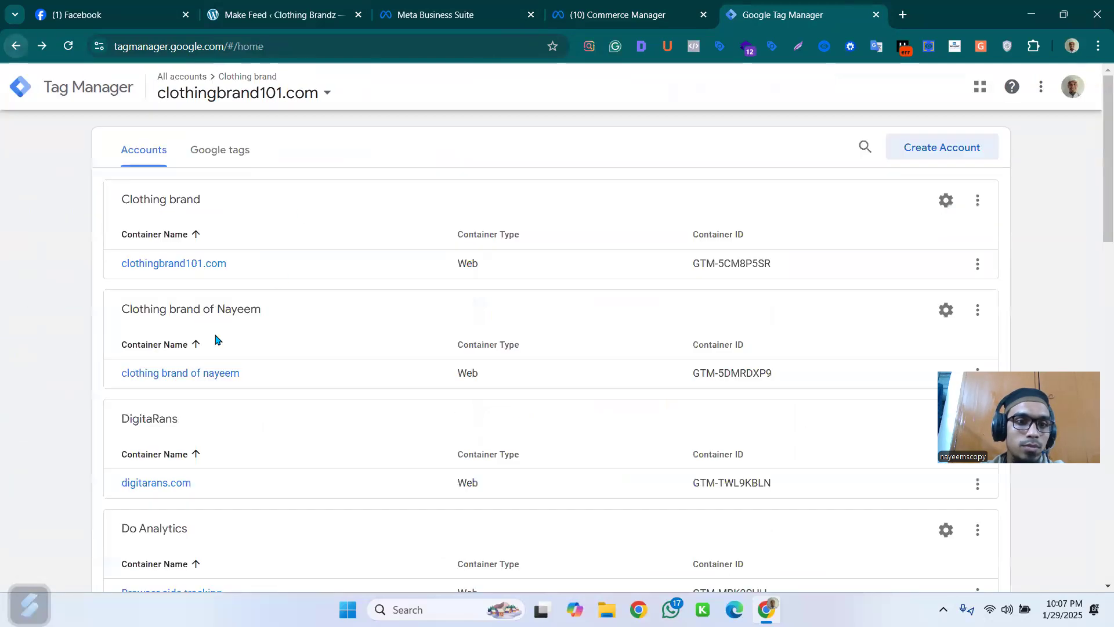
Open the clothing brand container named after its owner, and view its workspace changes and its tags.
left_click(188, 373)
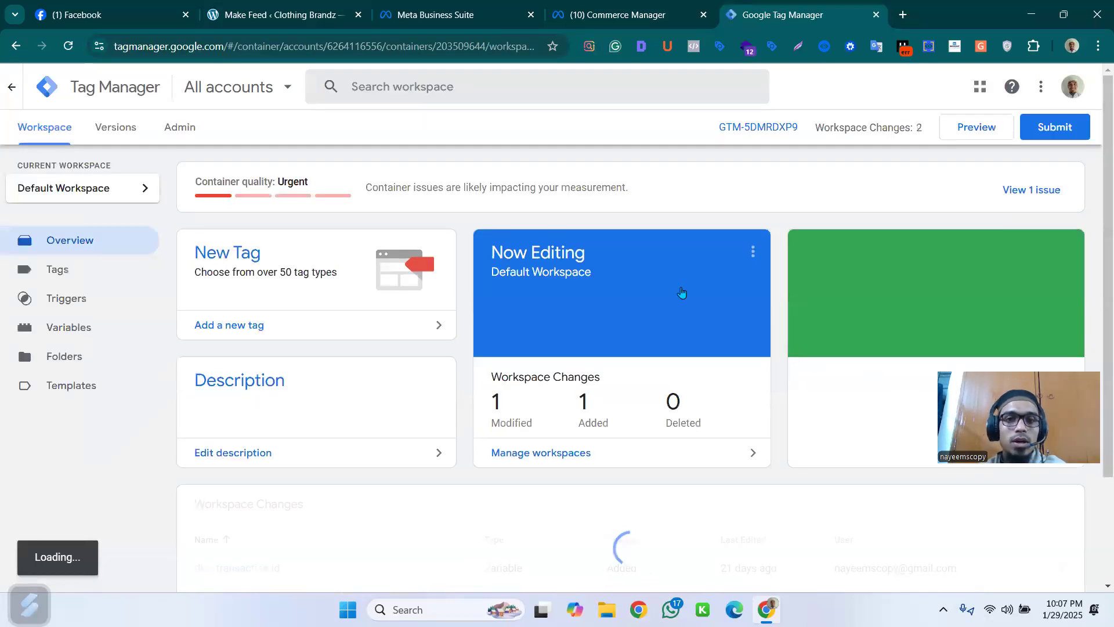
scroll(754, 198, "down", 1)
scroll(582, 316, "down", 2)
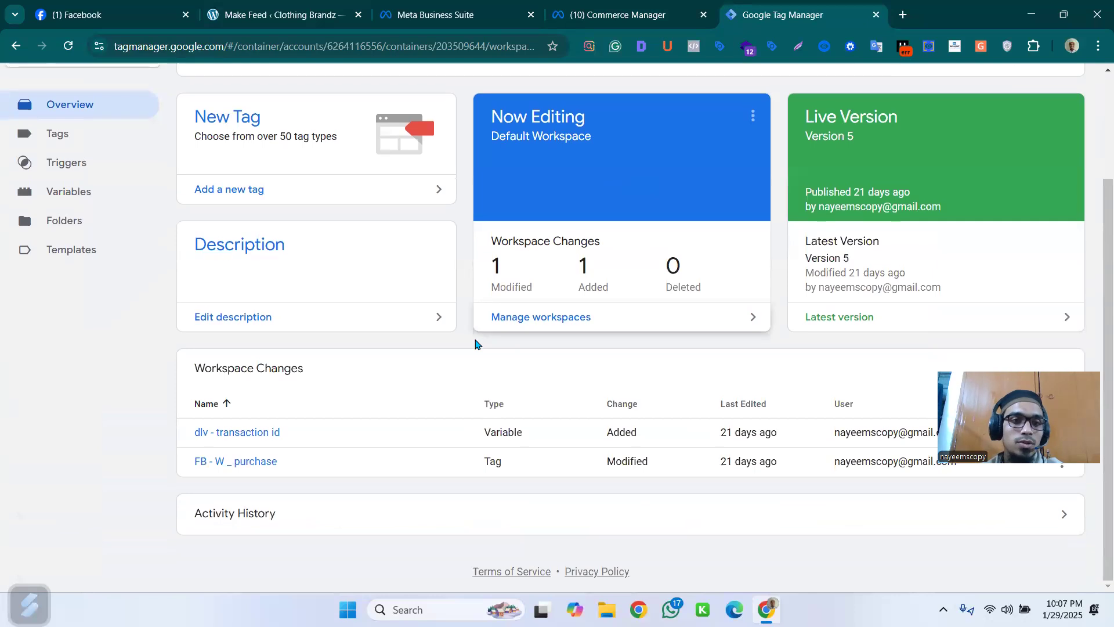
left_click(55, 135)
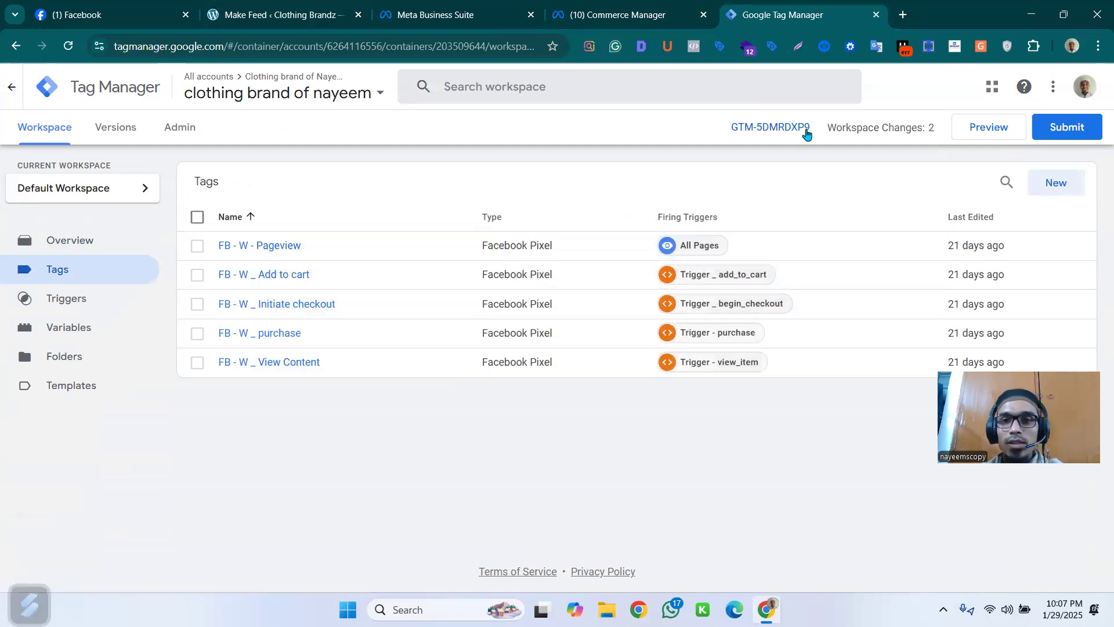
left_click(328, 17)
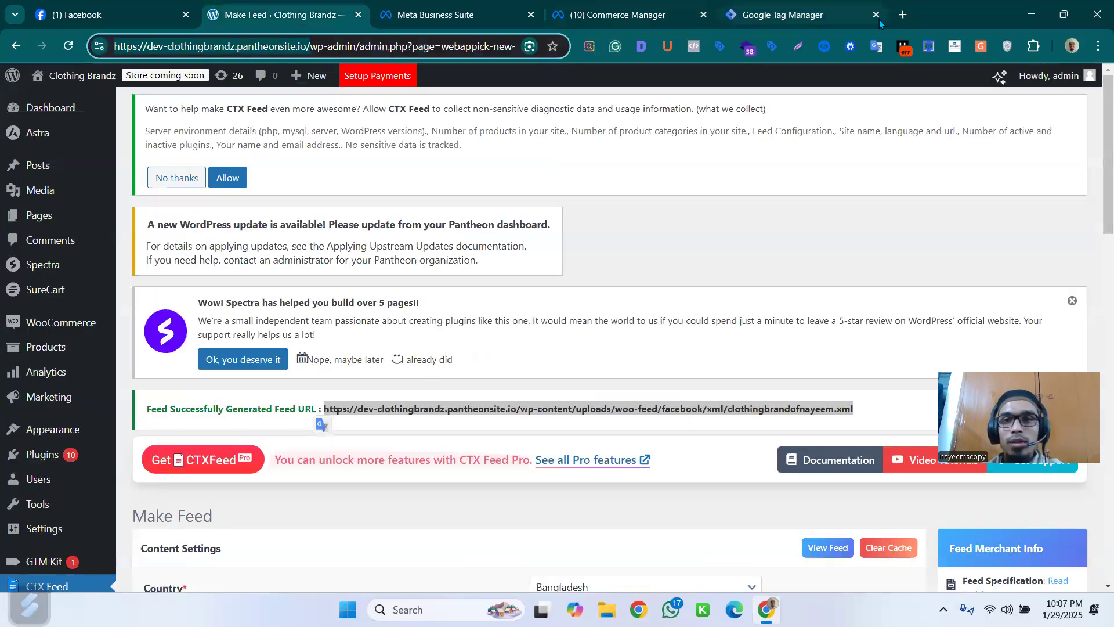
left_click(900, 13)
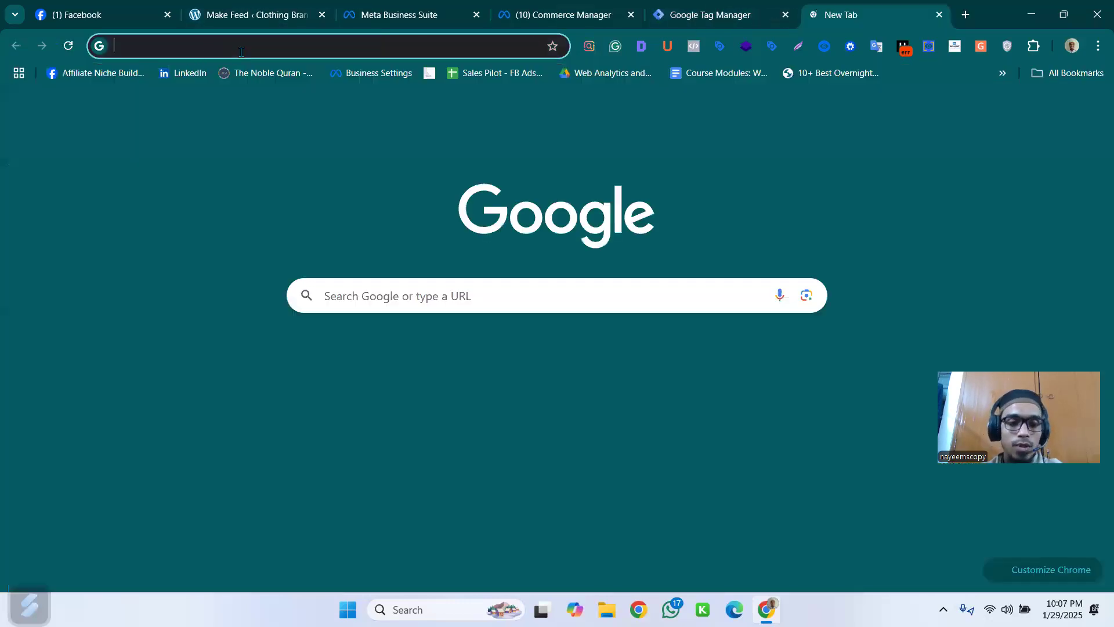
left_click(284, 49)
type("https://dev-clothingbrandz.pantheonsite.io/")
key("Return")
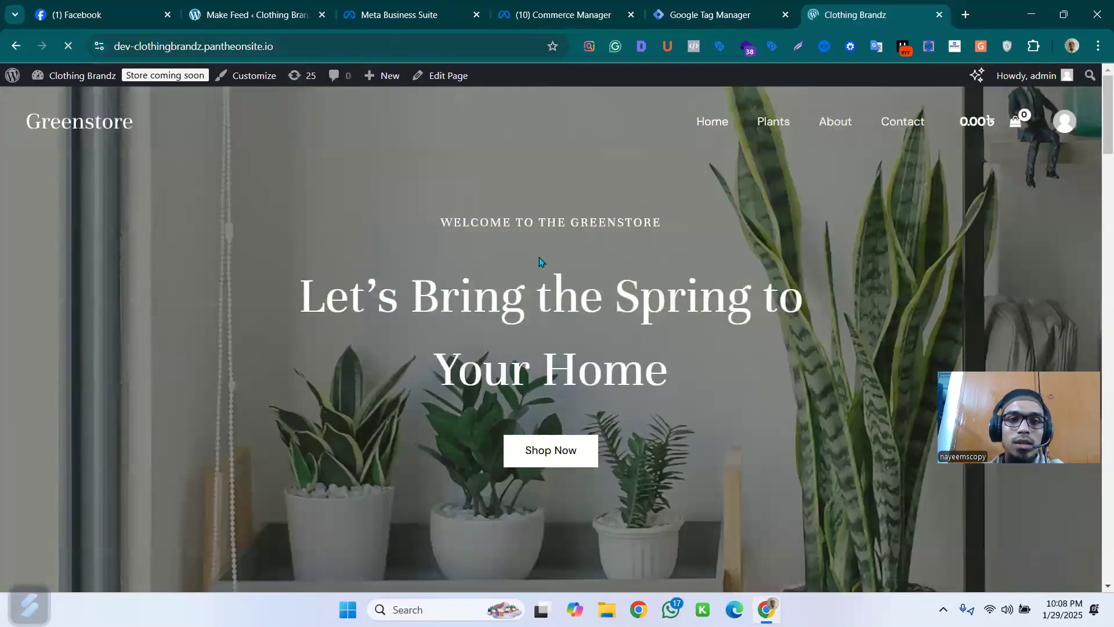
right_click(447, 193)
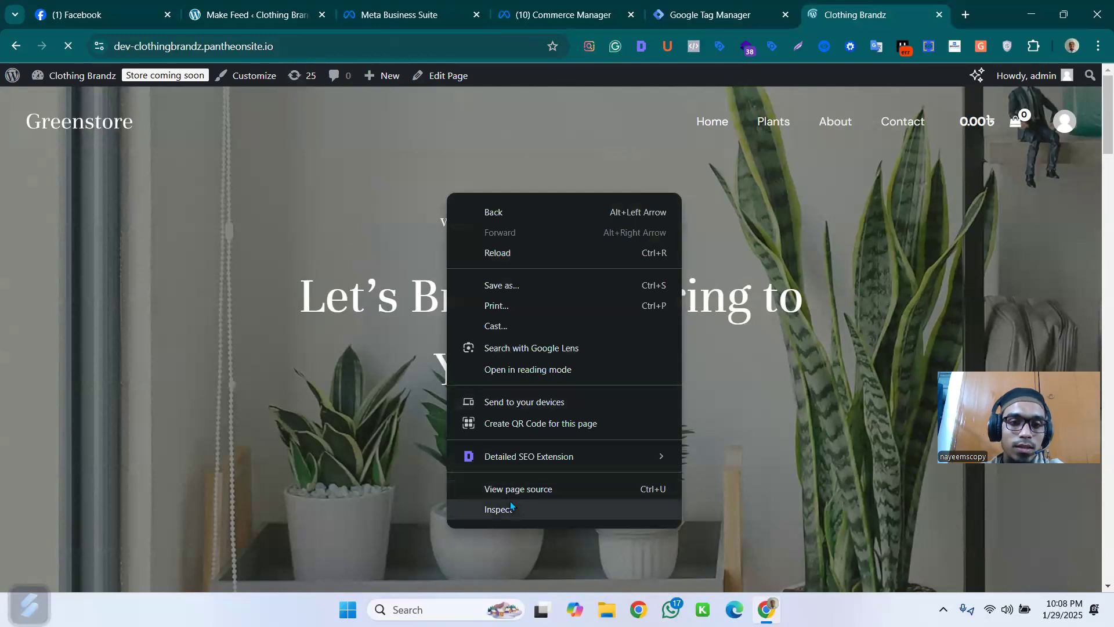
left_click(513, 509)
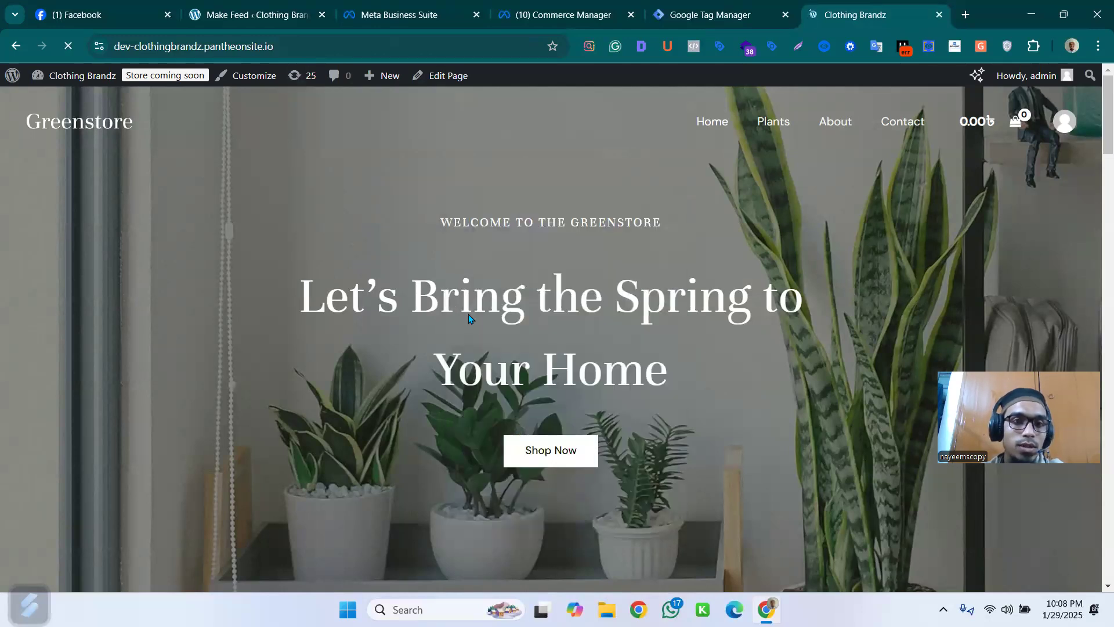
left_click(1101, 345)
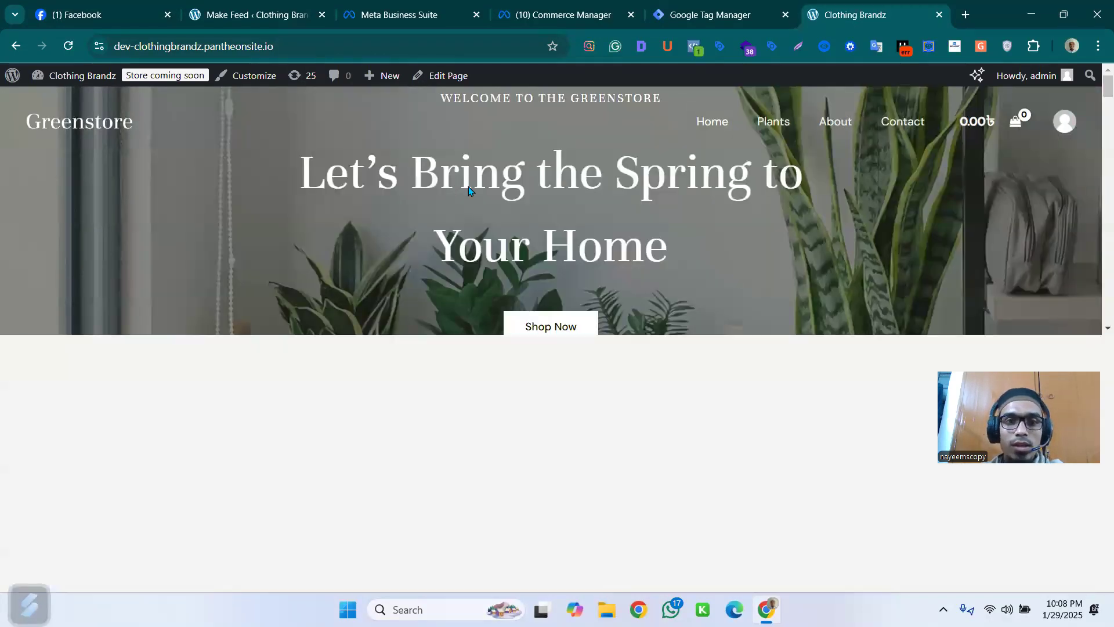
View the source code of the store's home page and search it for "gtm" to examine the Tag Manager installation.
right_click(450, 187)
left_click(521, 515)
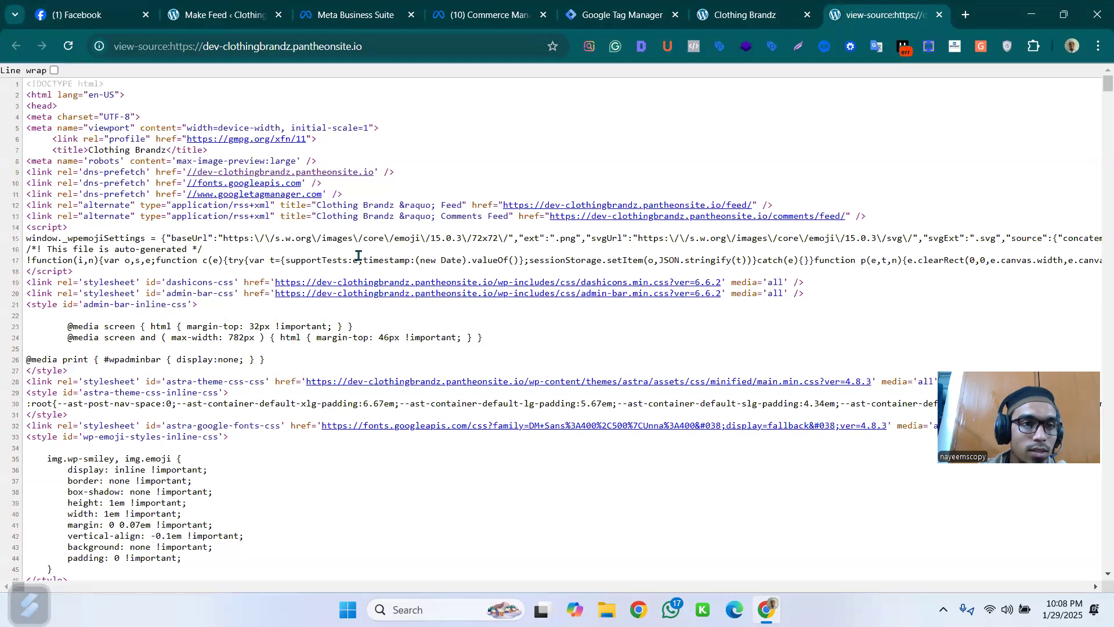
key("ctrl+f")
type("gtm")
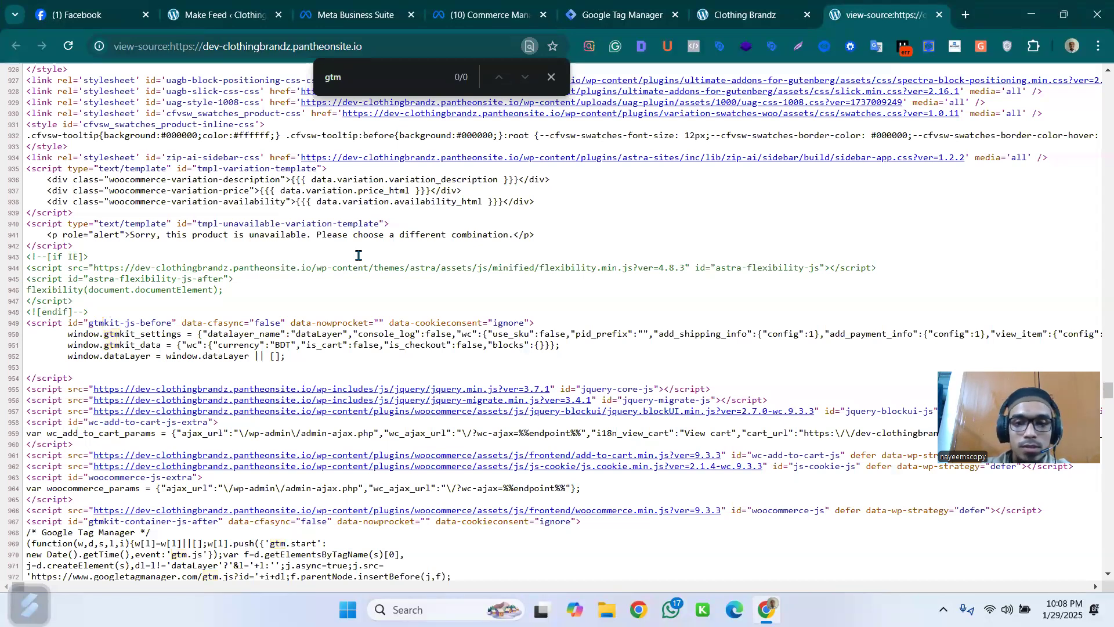
key("BackSpace")
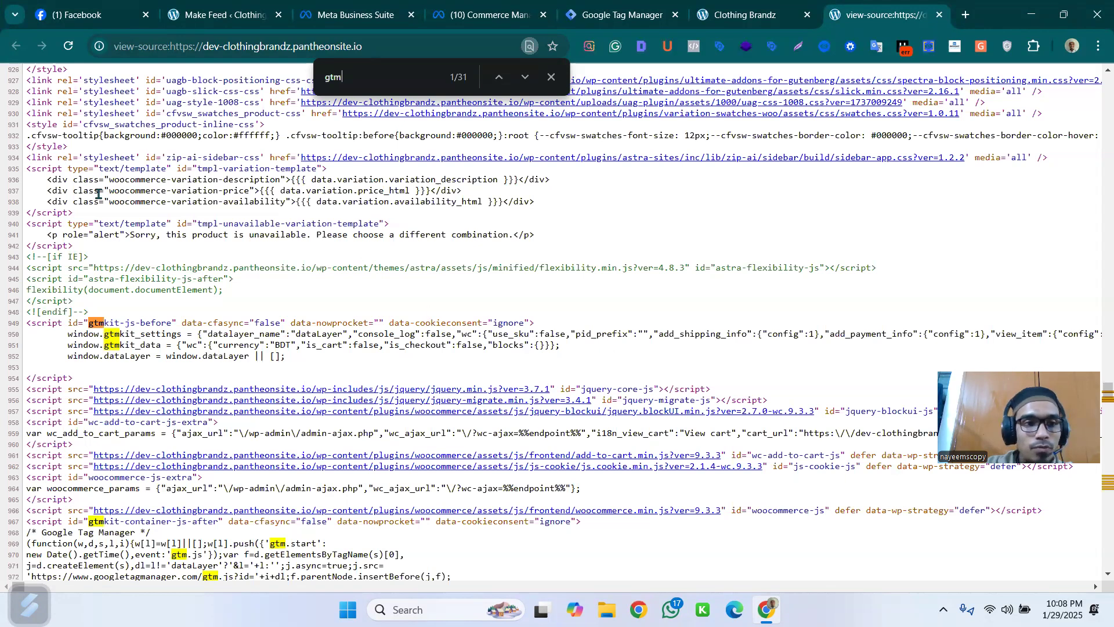
scroll(210, 240, "up", 10)
left_click(499, 77)
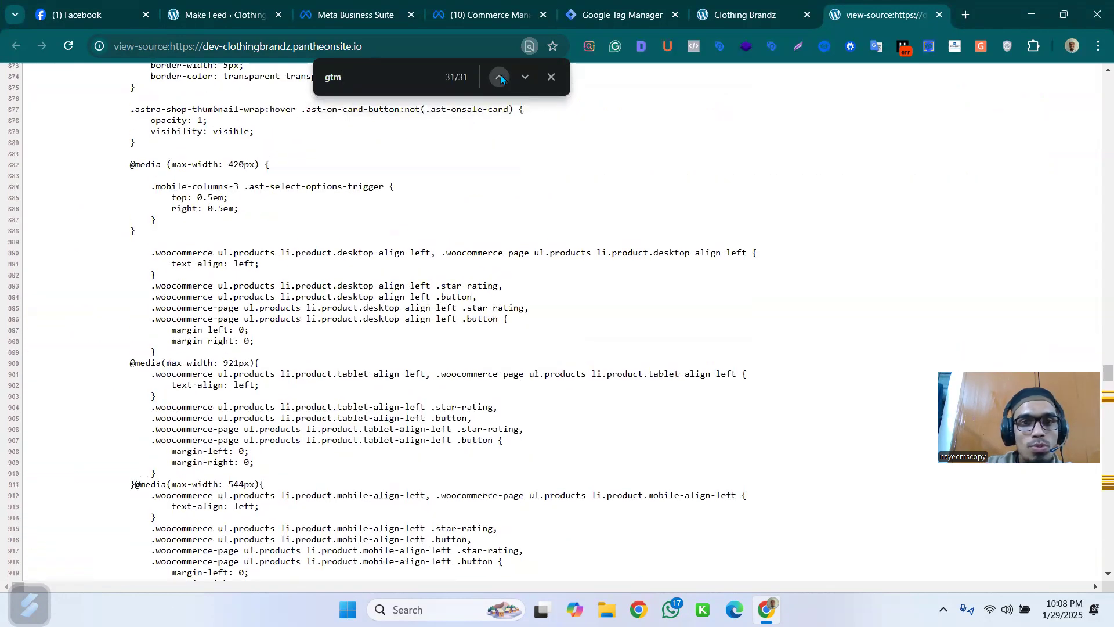
left_click(551, 77)
Return to the WordPress admin and open the settings of the GTM Kit plugin from the installed plugins.
left_click(221, 14)
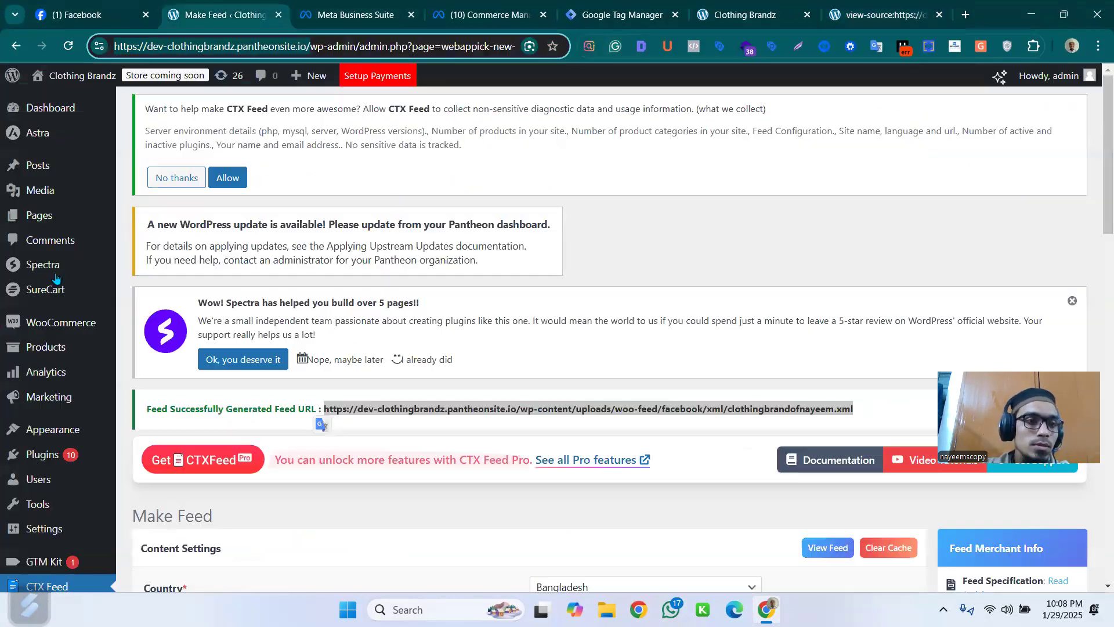
mouse_move(47, 455)
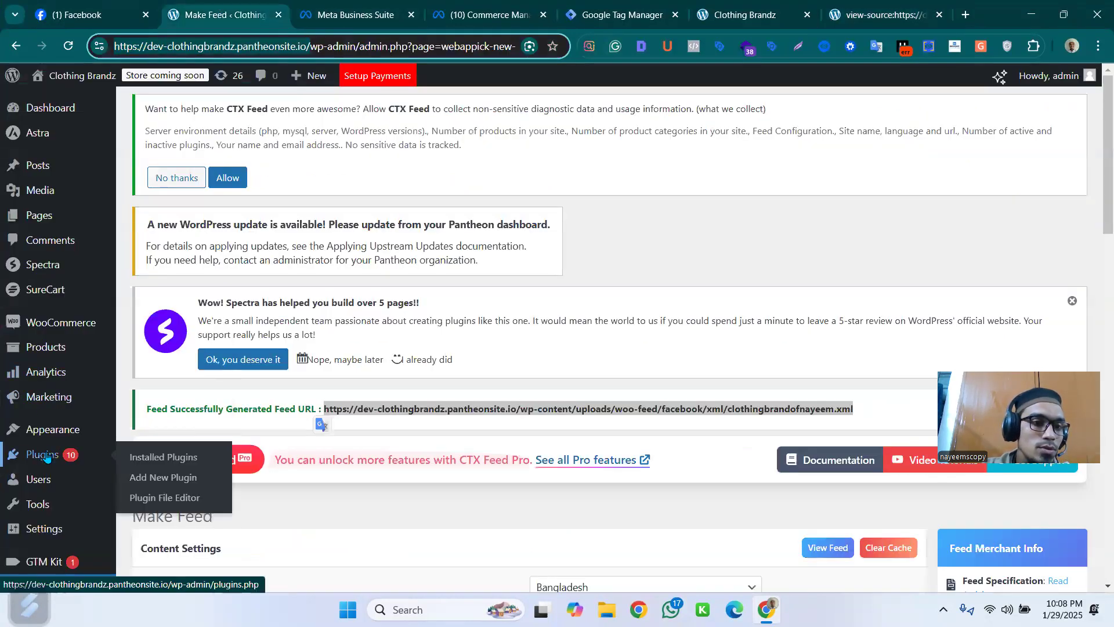
left_click(138, 456)
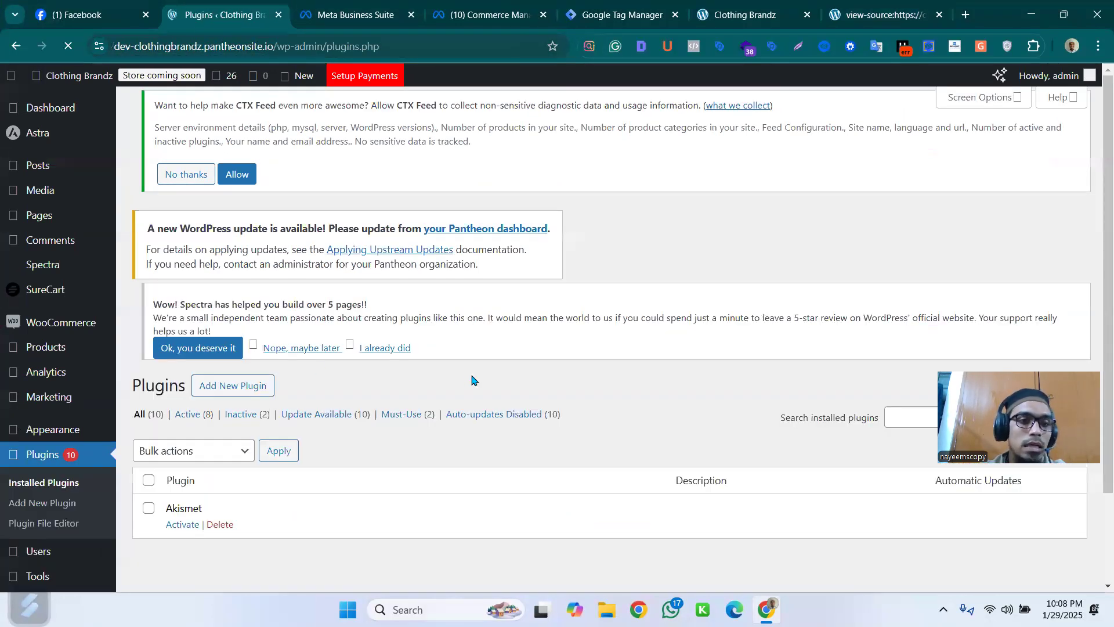
scroll(463, 377, "down", 10)
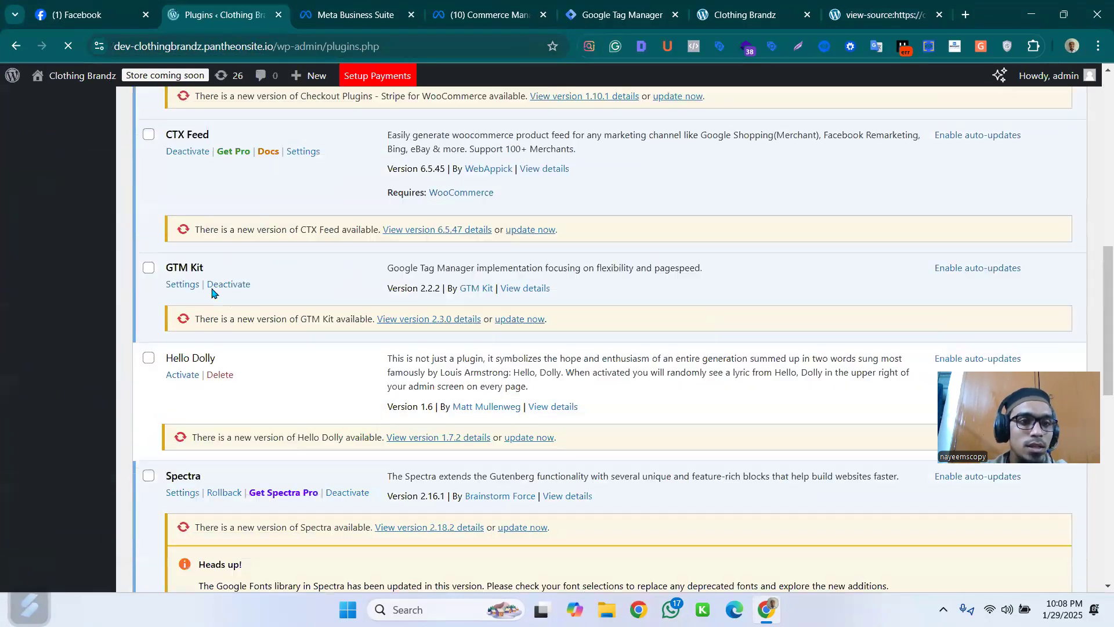
left_click(181, 167)
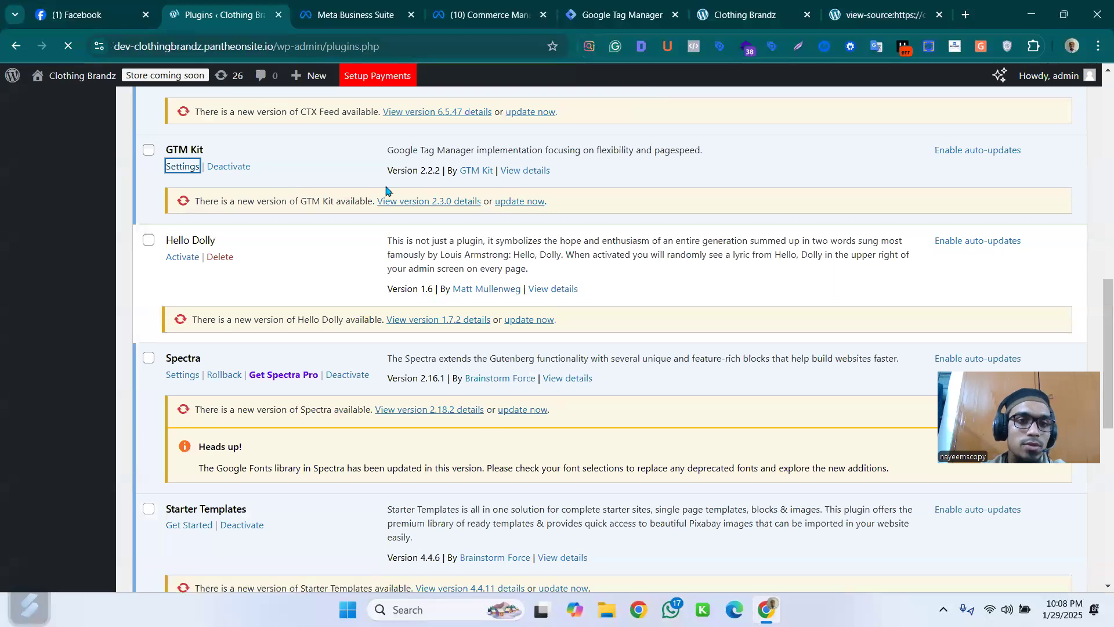
Check the container ID in Google Tag Manager, and return to the GTM Kit settings to examine them.
left_click(647, 20)
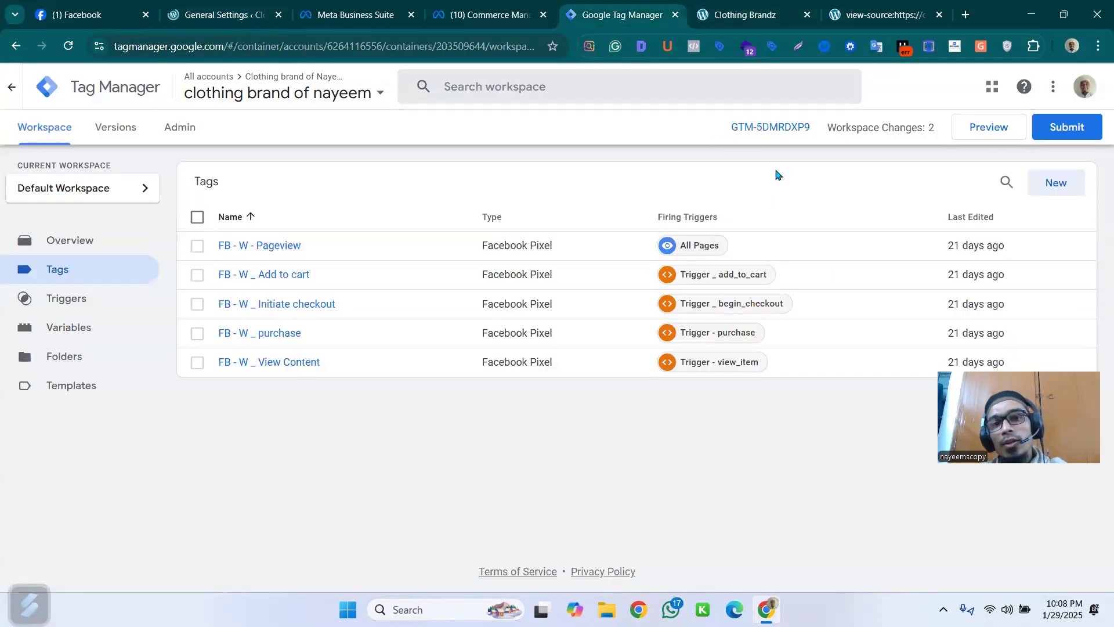
left_click(235, 17)
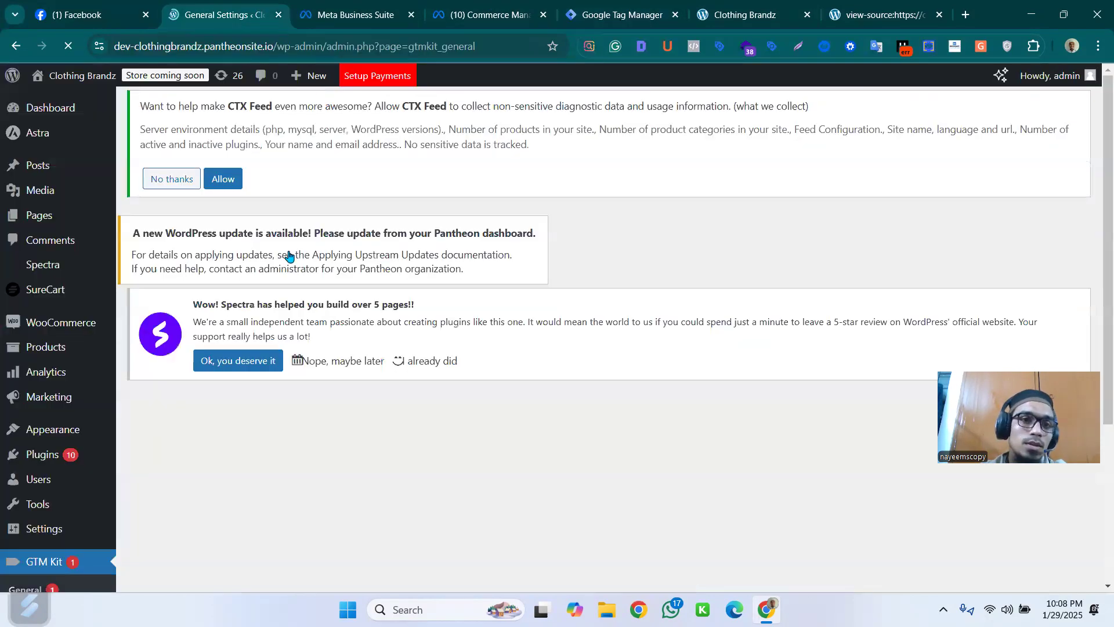
scroll(92, 499, "down", 4)
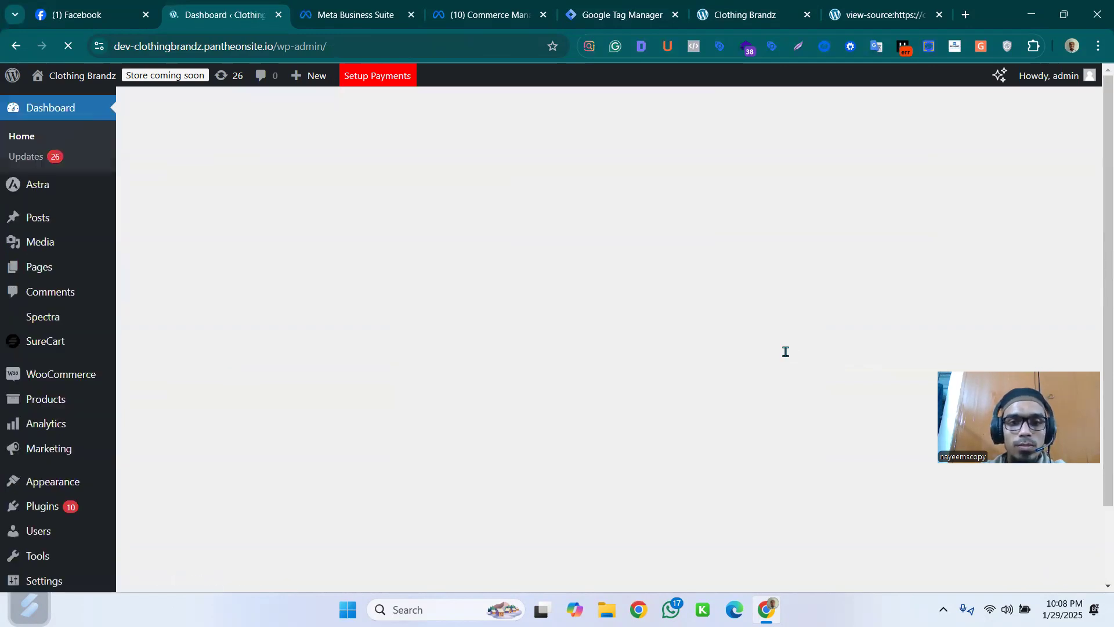
scroll(441, 403, "down", 4)
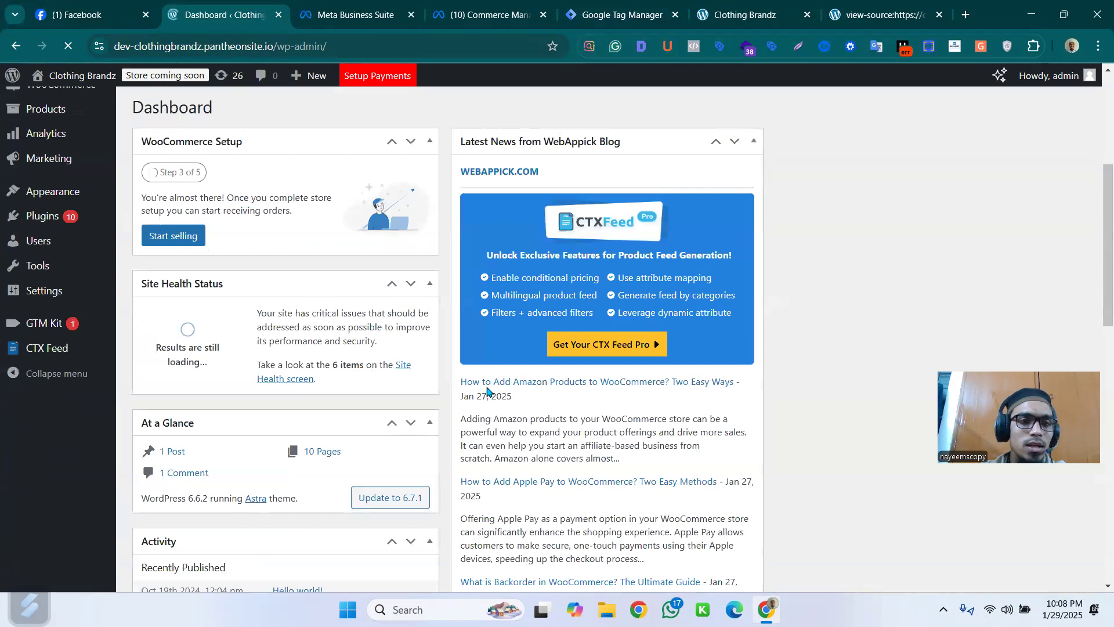
scroll(386, 373, "down", 5)
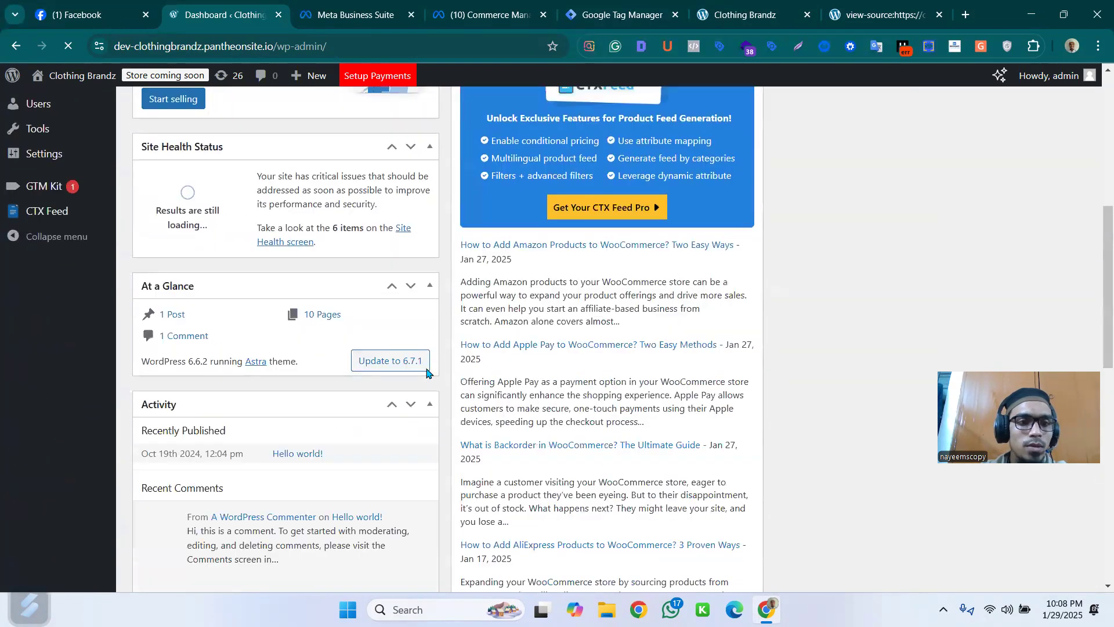
scroll(427, 372, "down", 10)
scroll(619, 349, "up", 1)
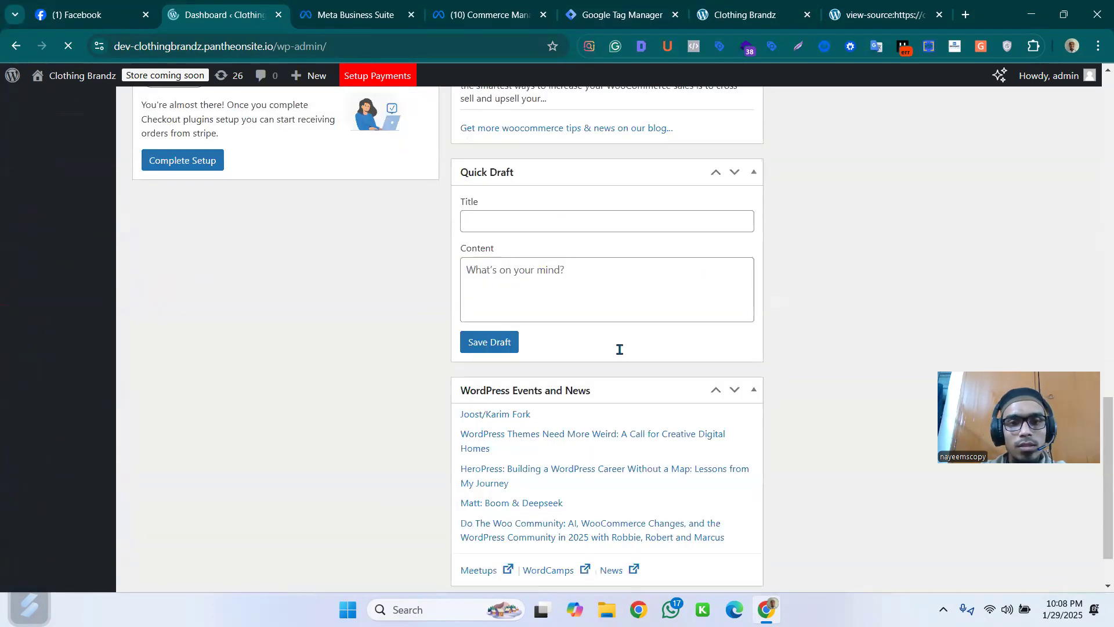
scroll(621, 348, "up", 15)
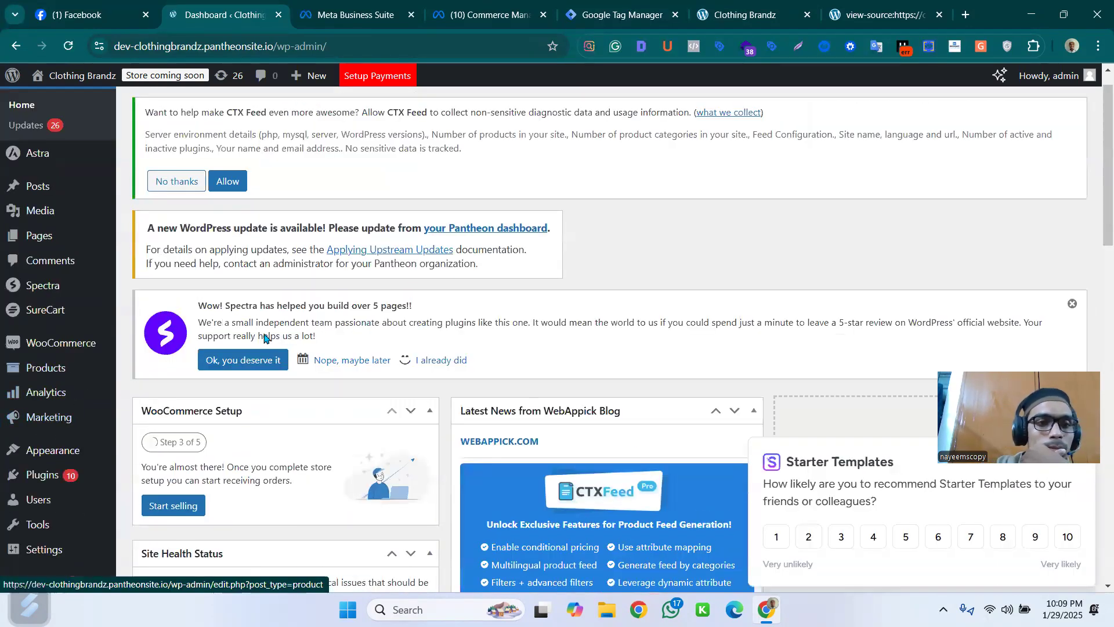
scroll(355, 328, "down", 5)
scroll(360, 334, "down", 12)
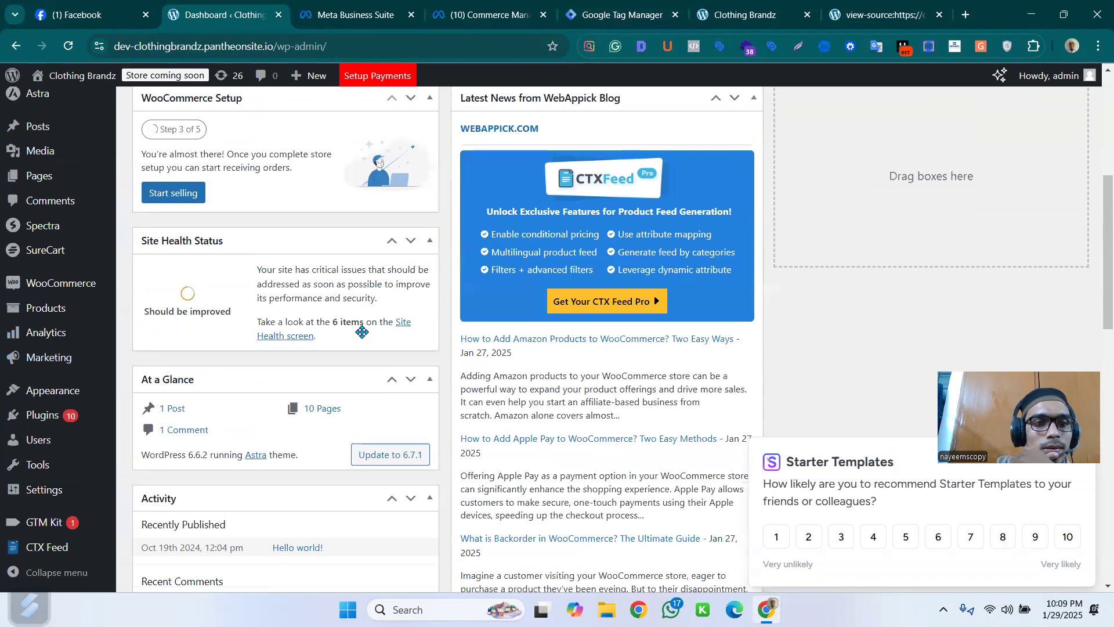
Open the GTM Kit plugin's settings from the installed plugins and examine the Google Tag Manager container ID.
scroll(372, 340, "down", 1)
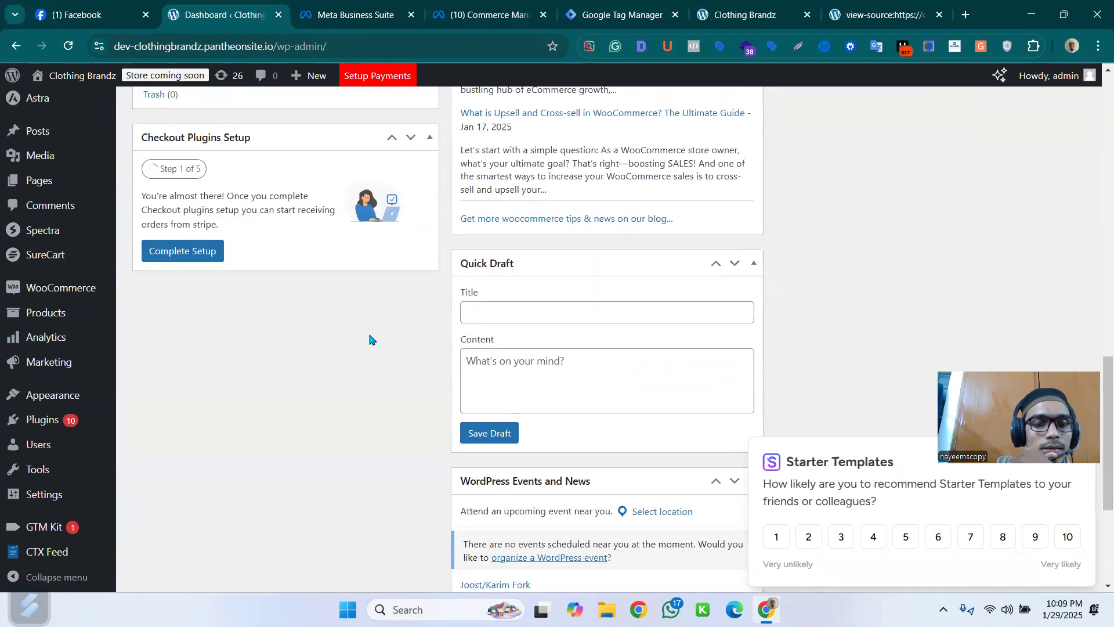
scroll(381, 338, "up", 3)
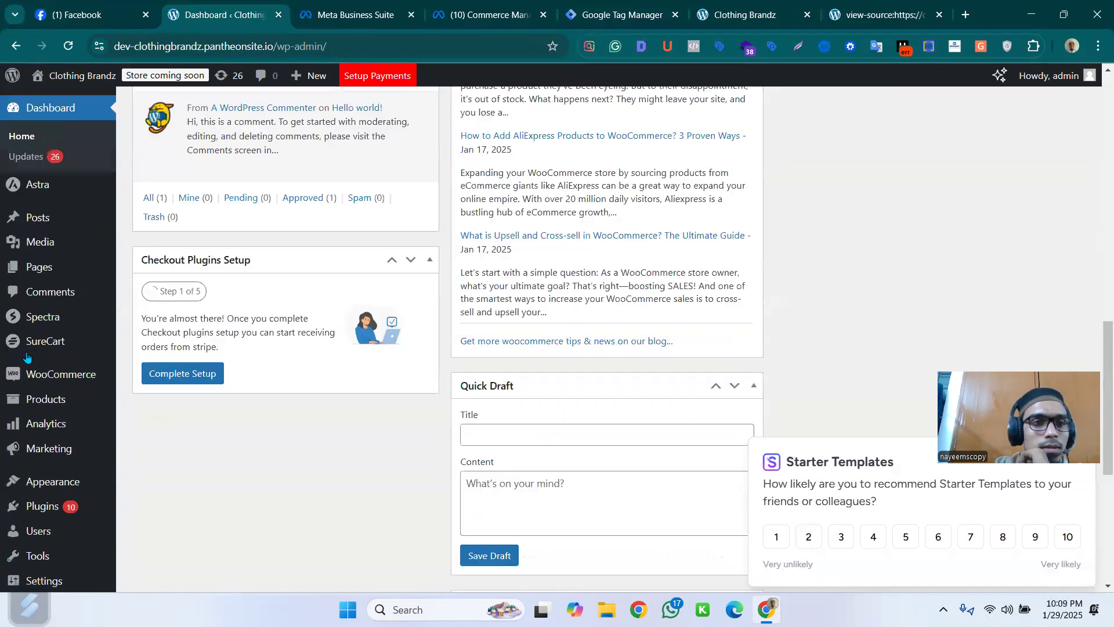
mouse_move(61, 489)
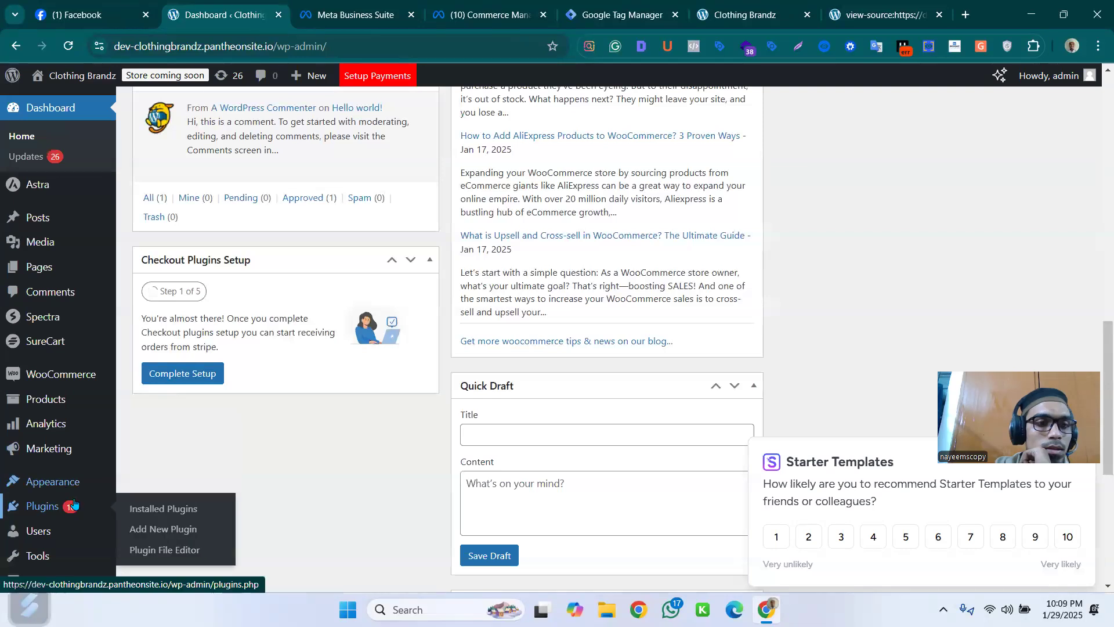
left_click(163, 506)
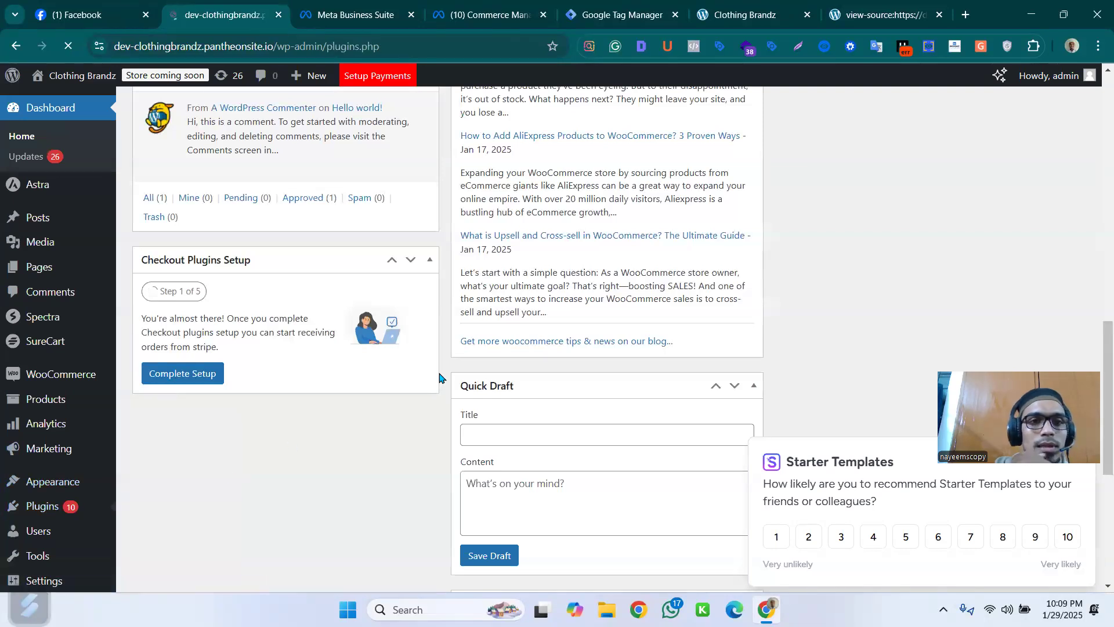
scroll(322, 414, "down", 3)
scroll(322, 414, "down", 5)
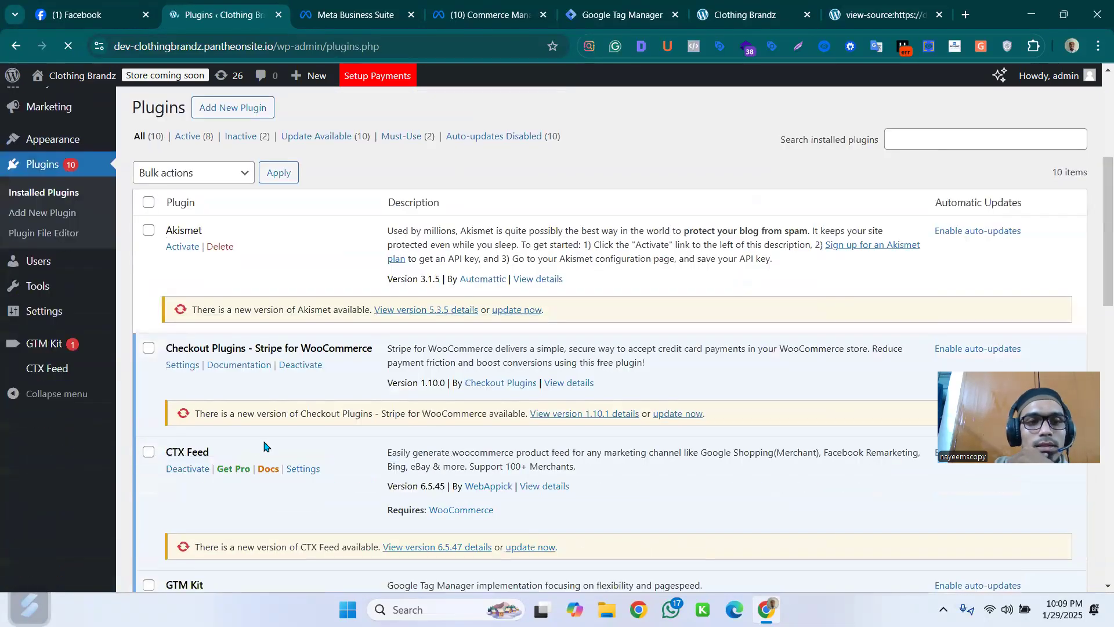
left_click(184, 385)
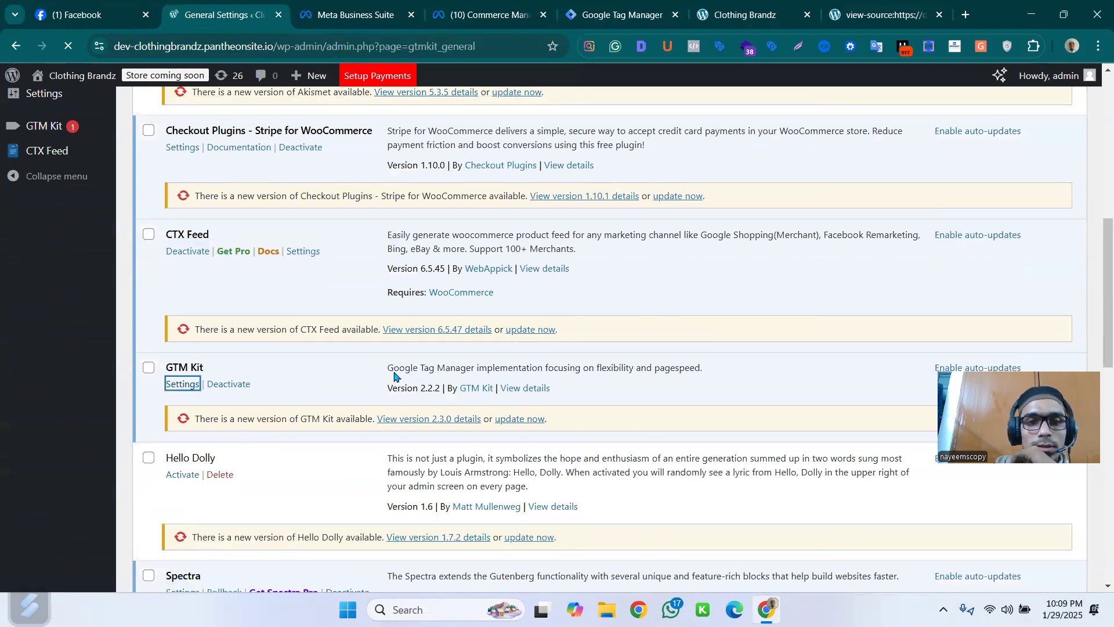
scroll(525, 349, "down", 4)
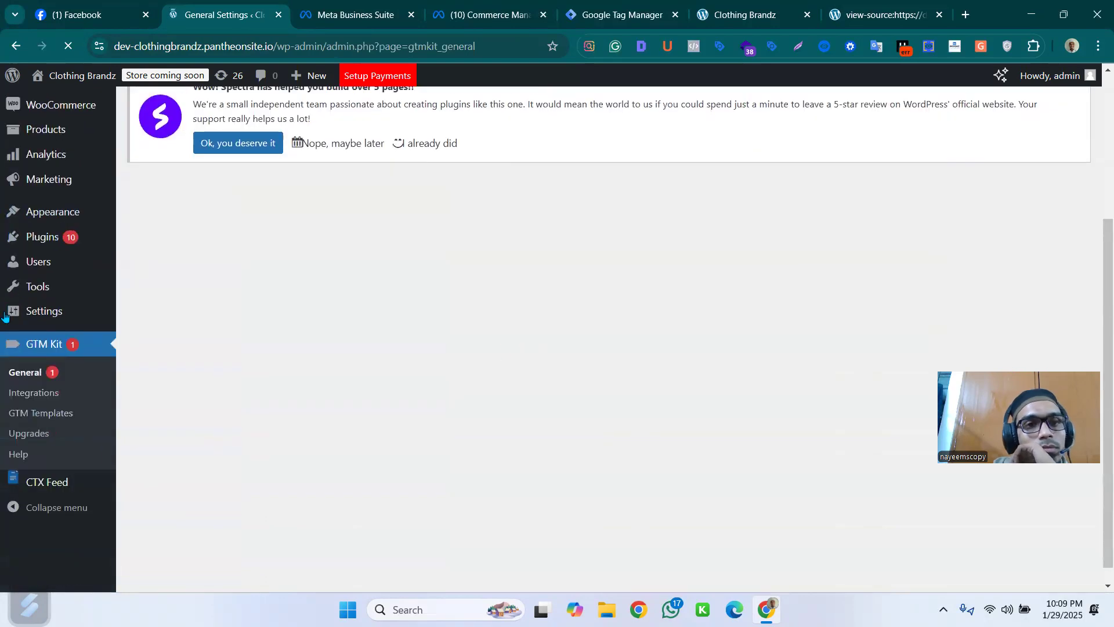
scroll(673, 273, "down", 1)
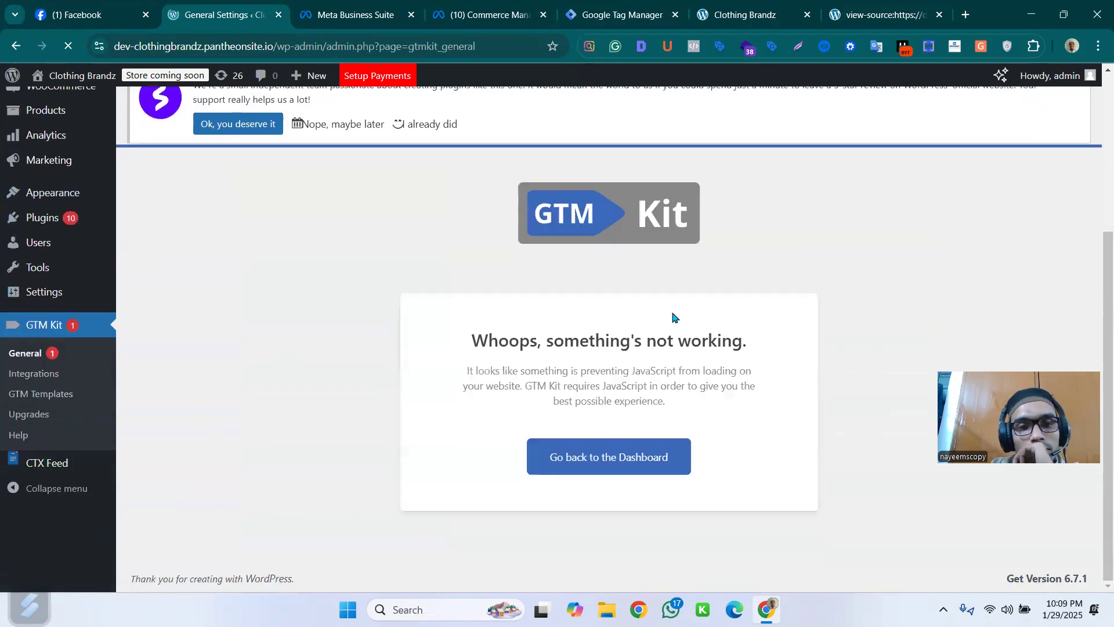
scroll(493, 389, "down", 5)
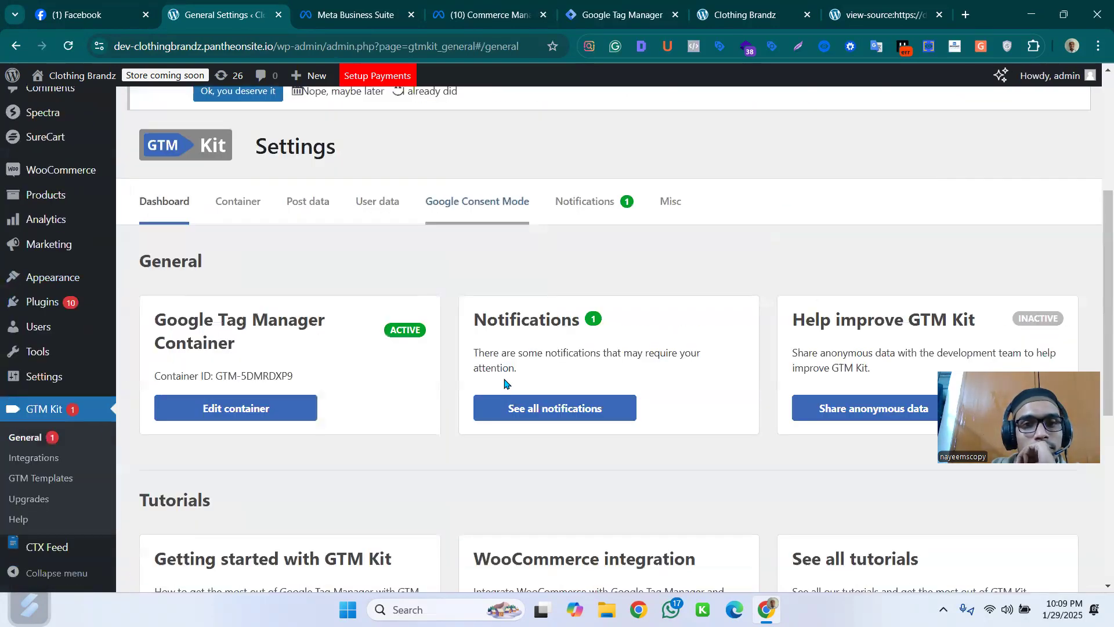
scroll(161, 344, "down", 2)
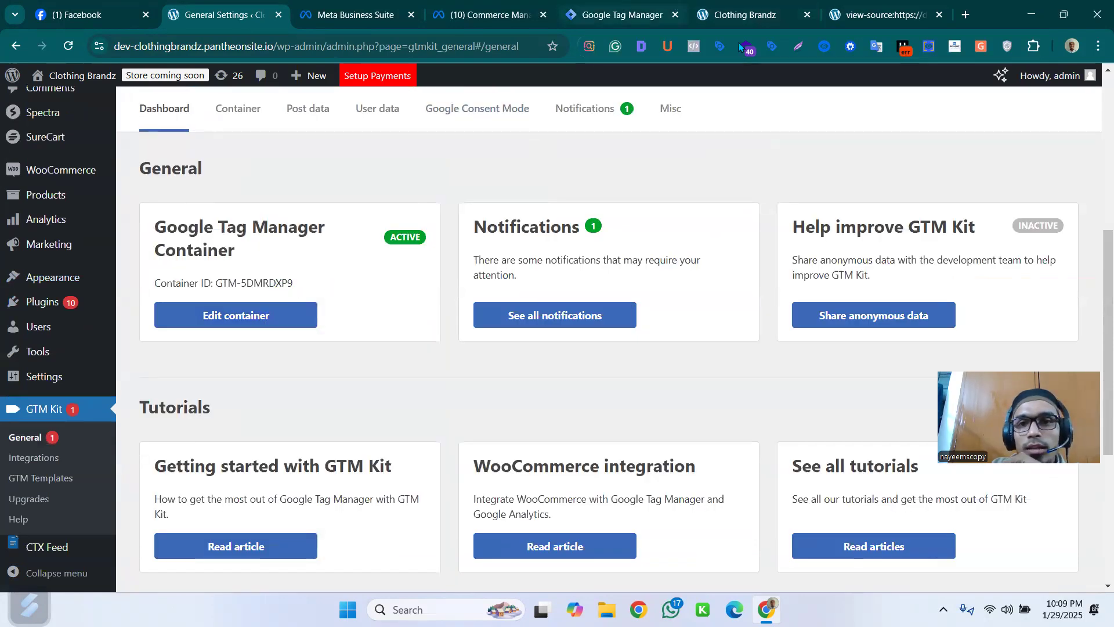
Open the configuration of the FB - W - Pageview tag in Google Tag Manager to check its Facebook Pixel ID and event.
left_click(624, 11)
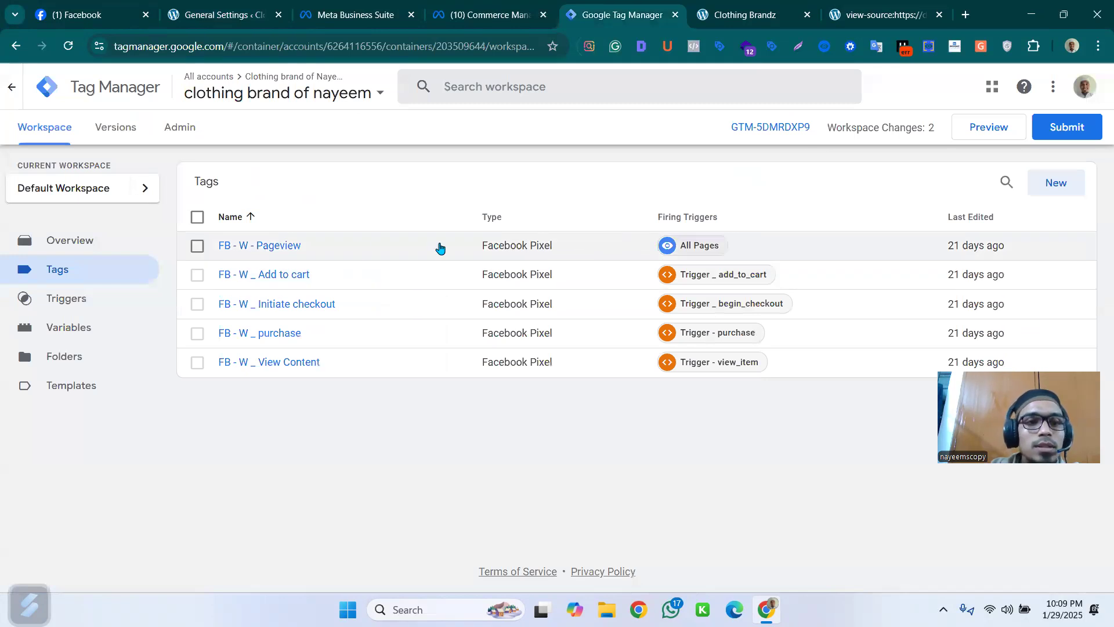
left_click(249, 245)
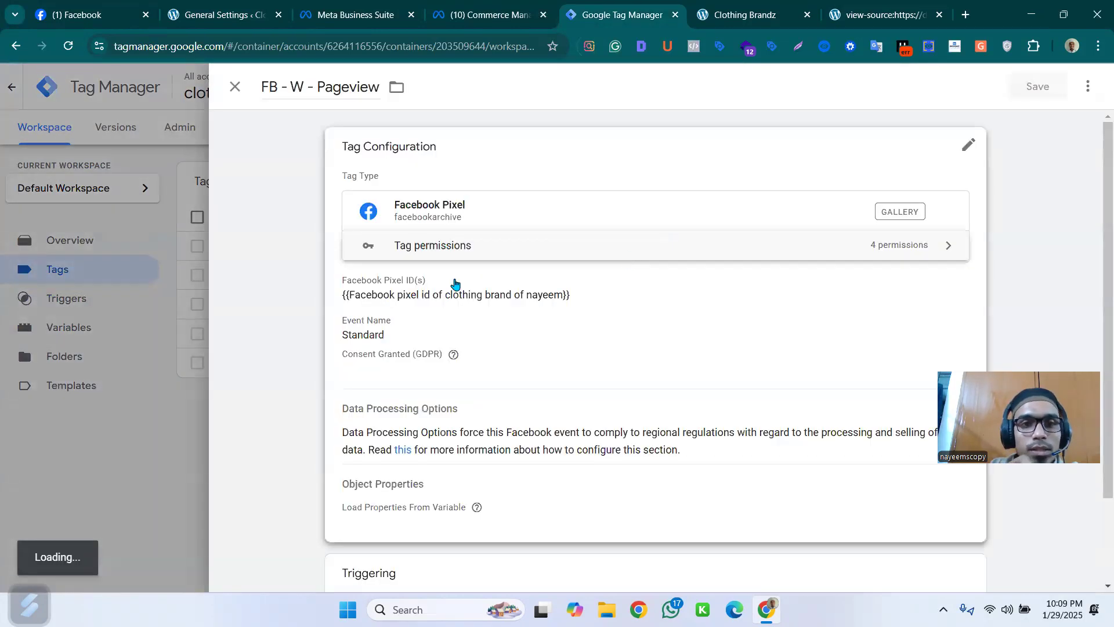
left_click(444, 295)
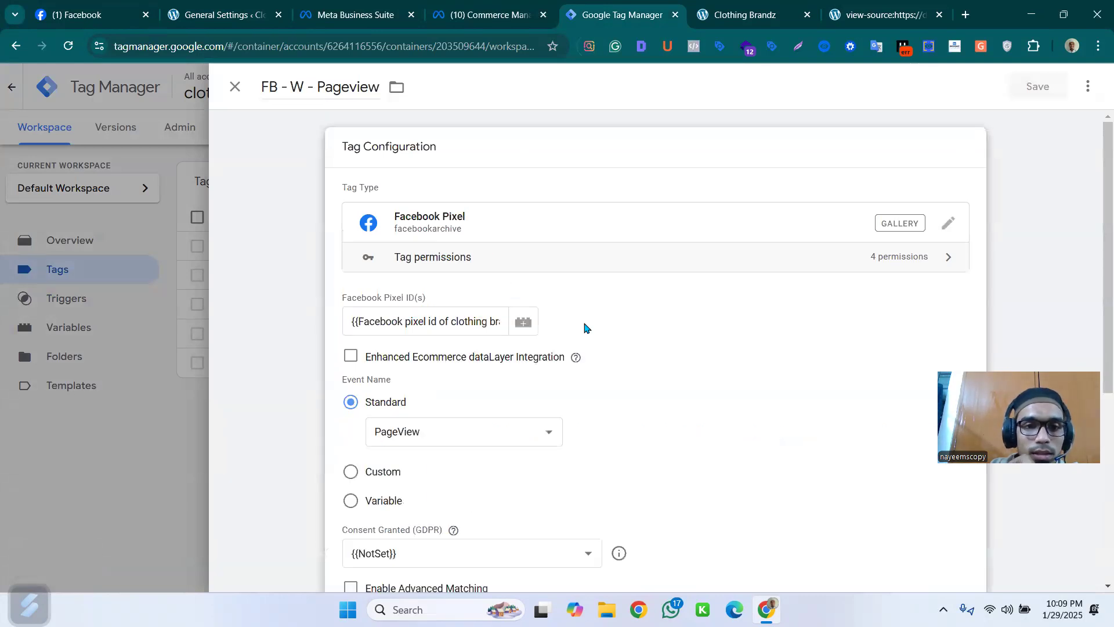
Open the user-defined constant variable that holds the Facebook pixel ID in the Tag Manager workspace.
left_click(88, 327)
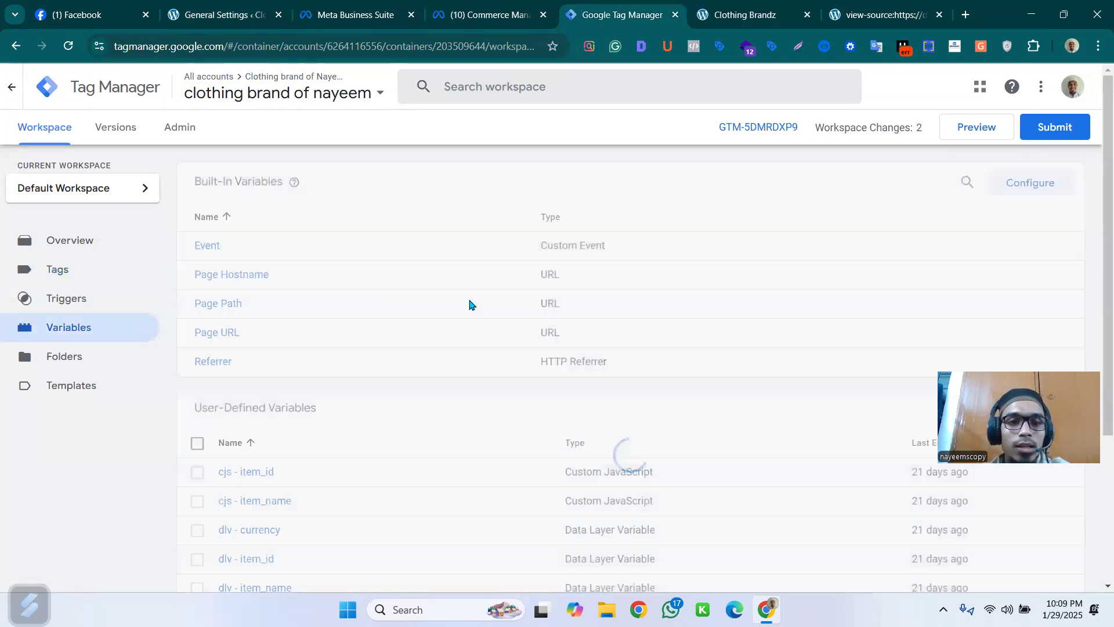
scroll(390, 398, "down", 4)
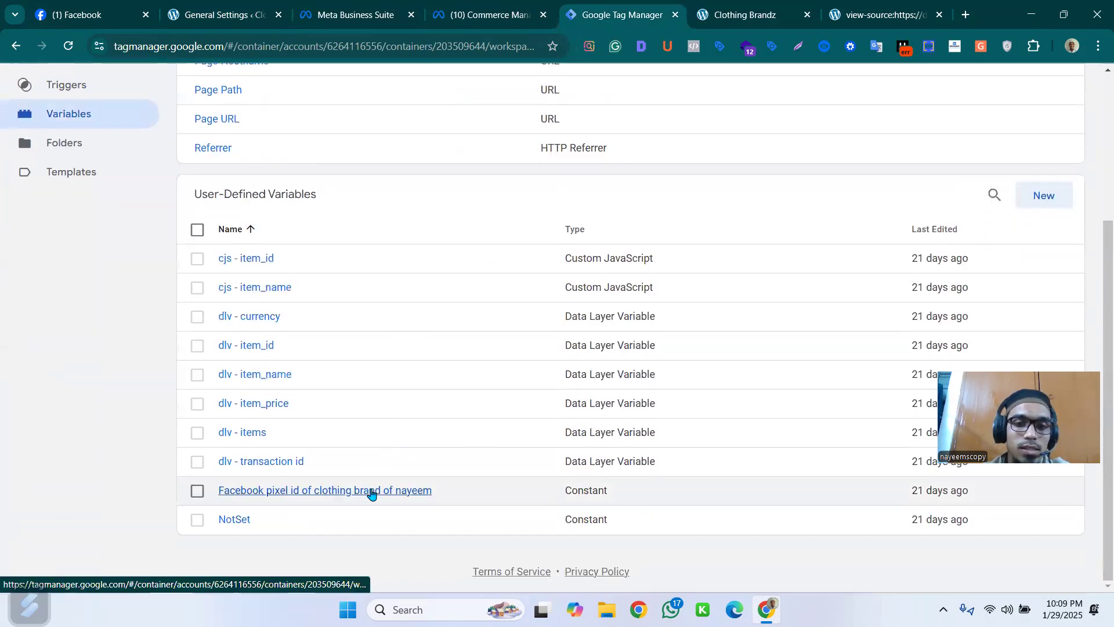
left_click(372, 492)
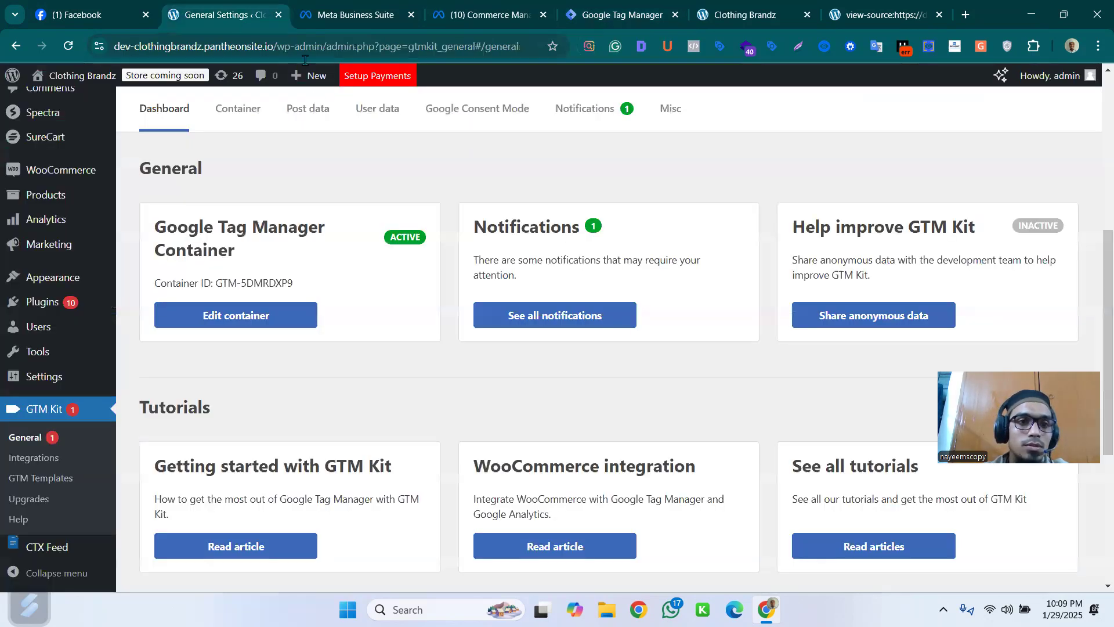
Switch to Meta Commerce Manager and check the product catalog's overview for completed setup steps.
left_click(194, 15)
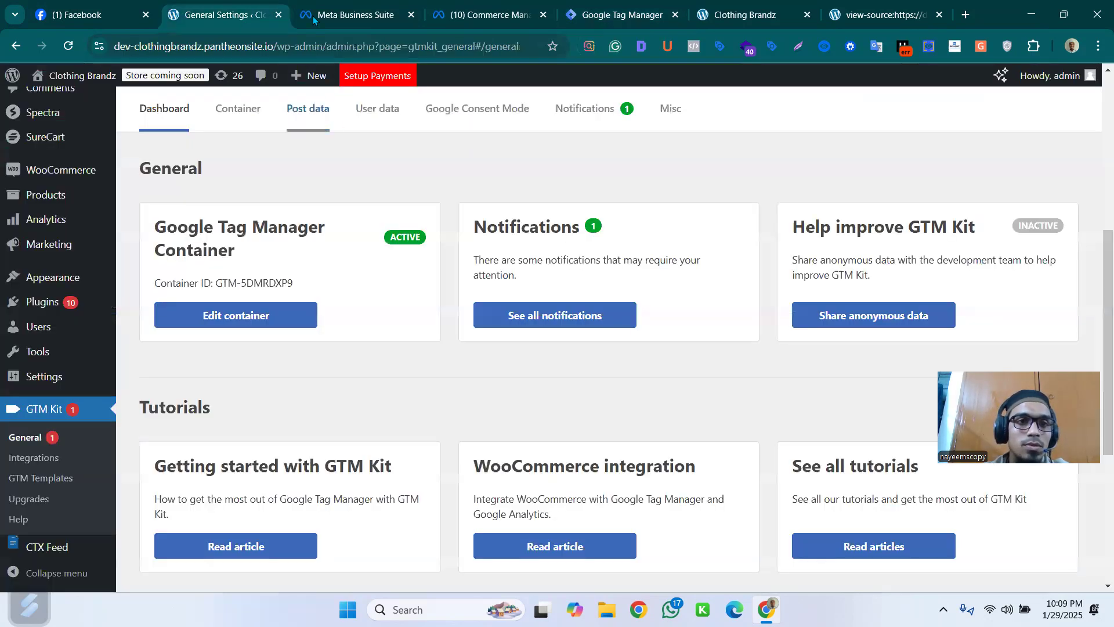
left_click(366, 7)
left_click(460, 11)
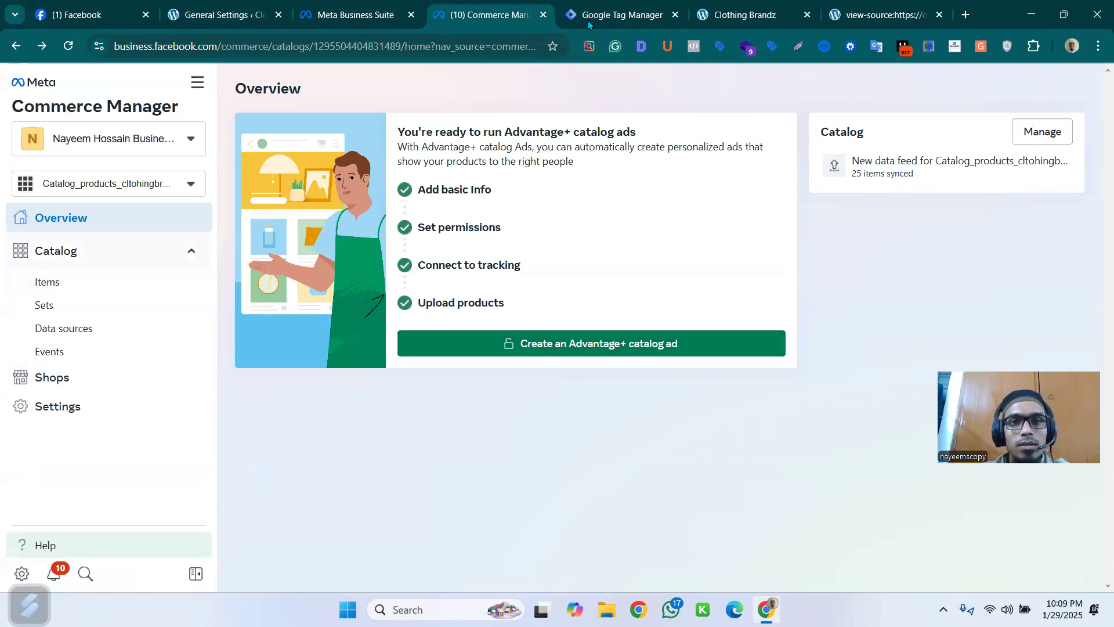
left_click(634, 6)
left_click(509, 7)
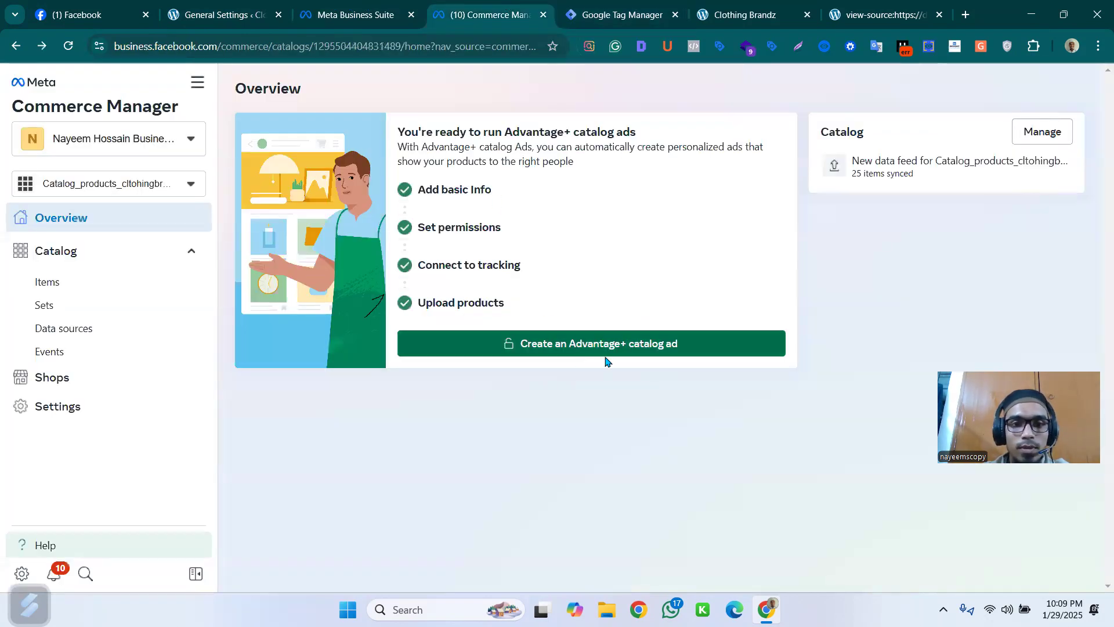
Examine the catalog's full item list, including product names, content IDs, availability and prices.
left_click(69, 284)
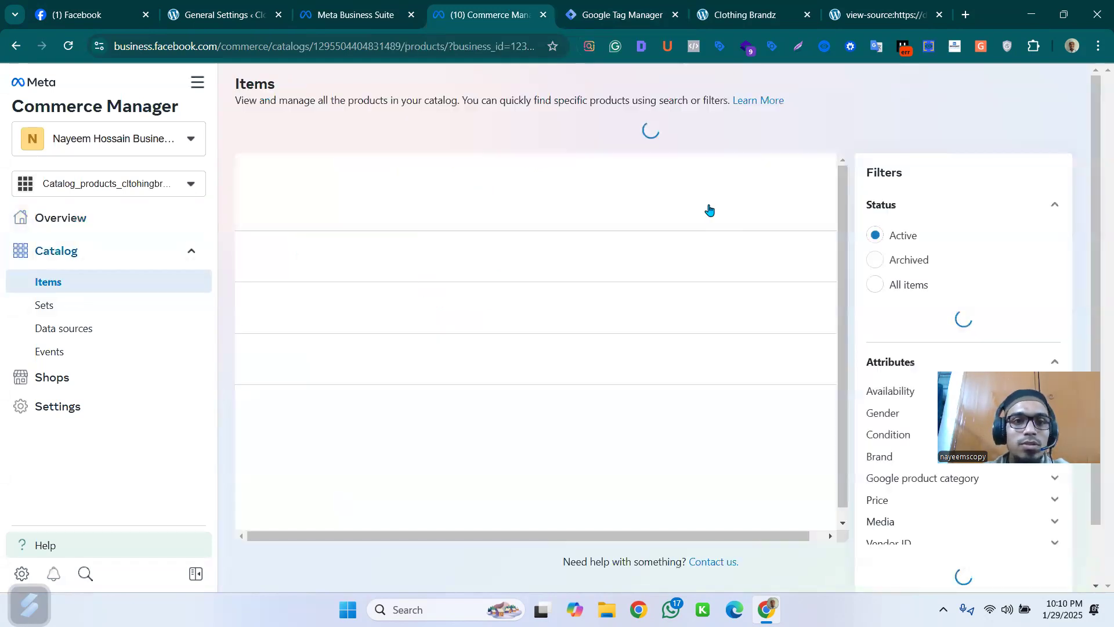
scroll(525, 314, "down", 1)
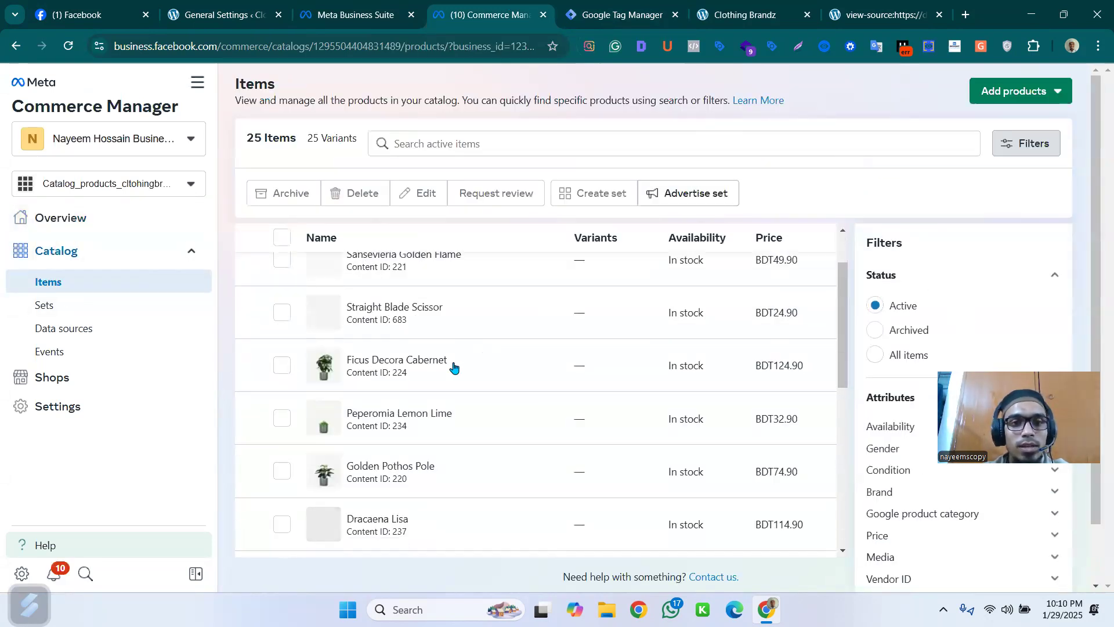
scroll(443, 319, "up", 1)
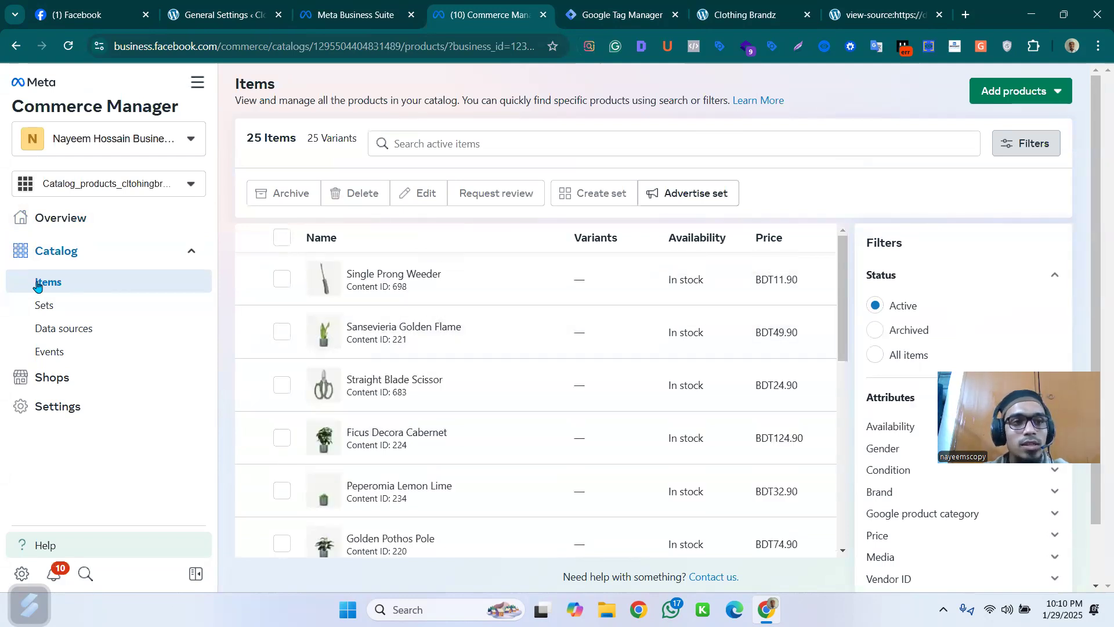
scroll(656, 336, "down", 5)
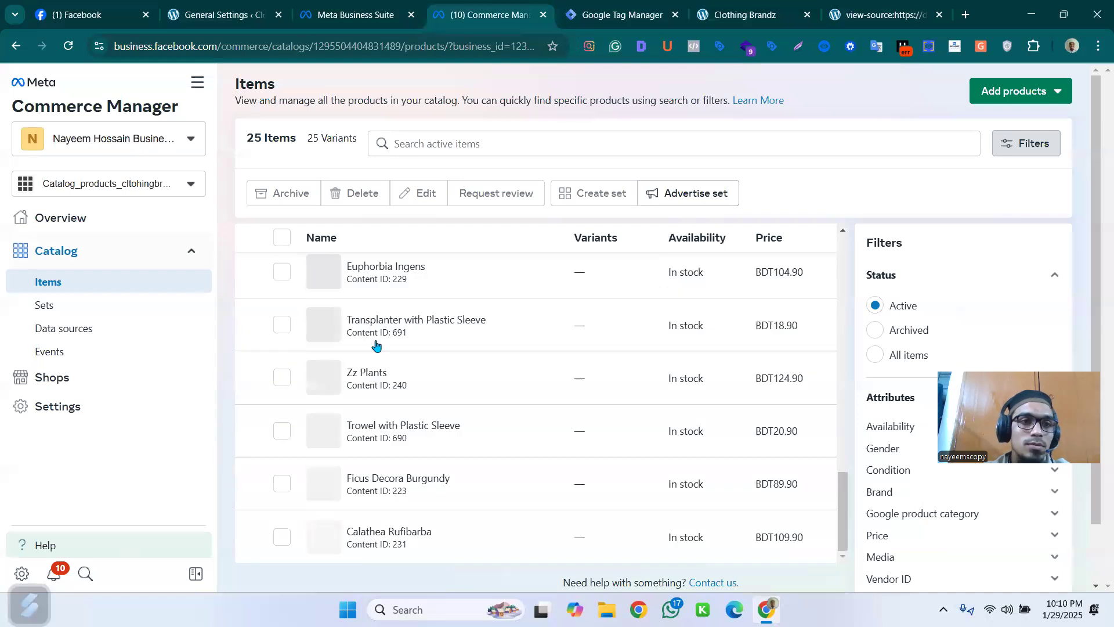
scroll(515, 319, "down", 2)
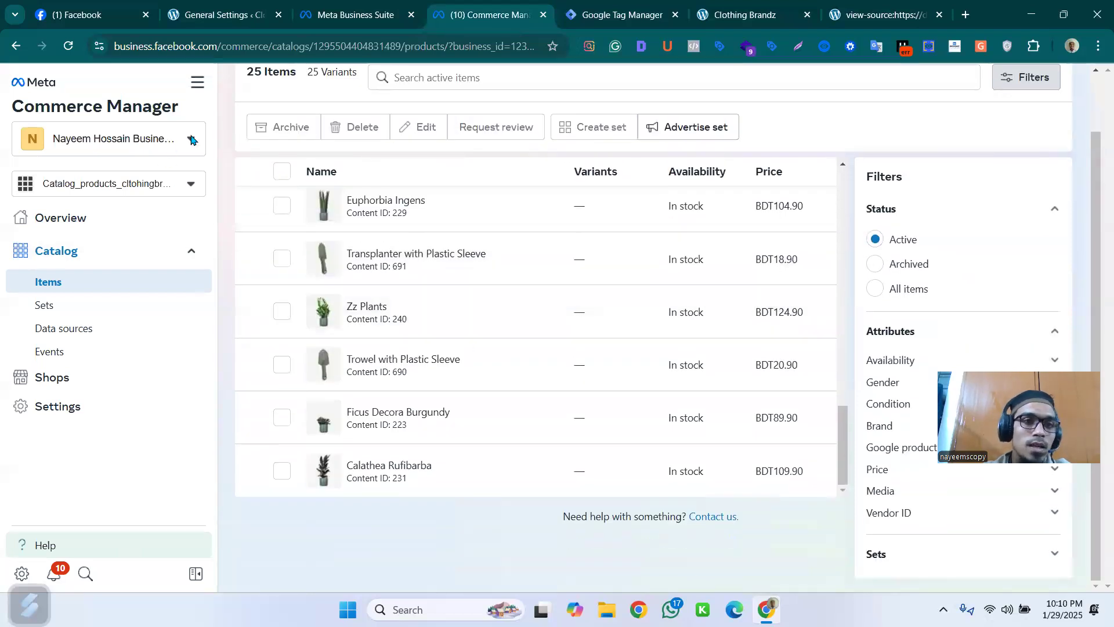
scroll(499, 246, "up", 5)
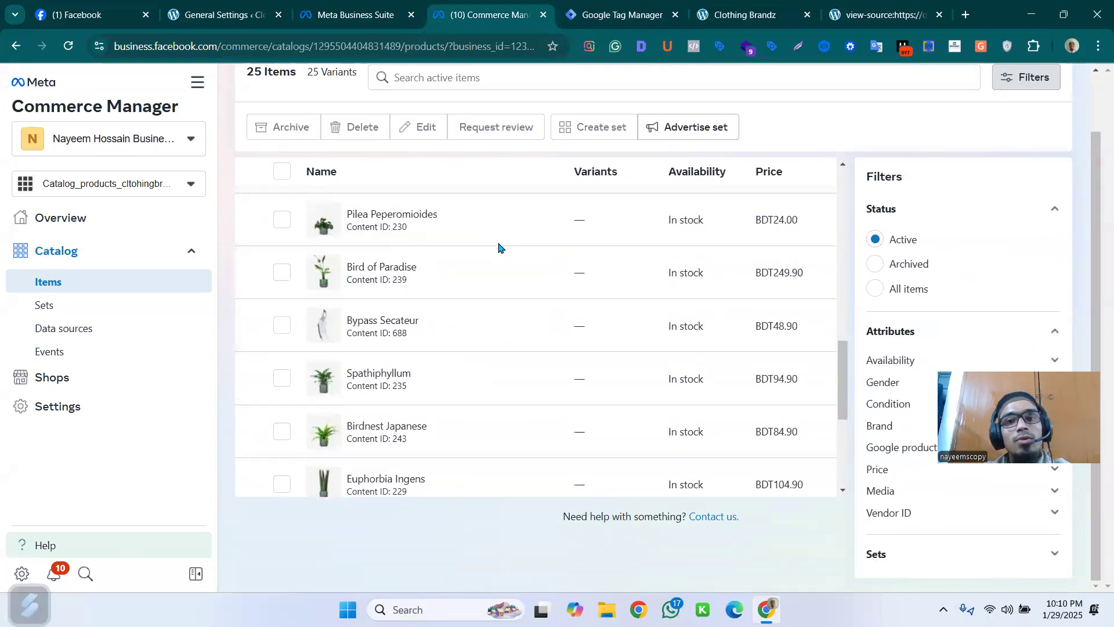
scroll(448, 279, "up", 4)
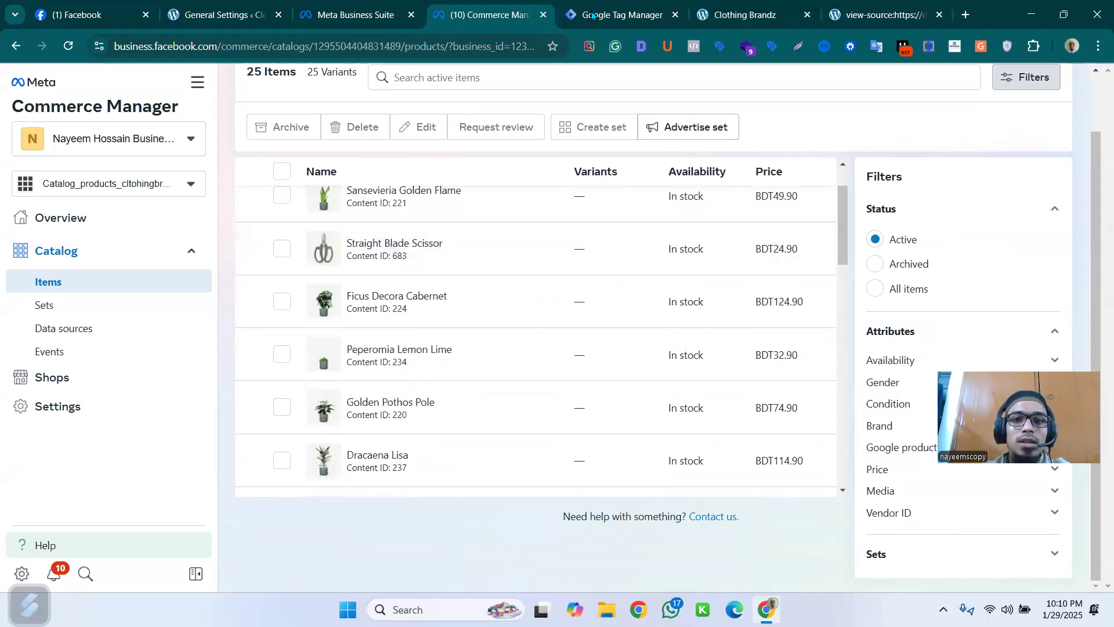
scroll(639, 235, "up", 1)
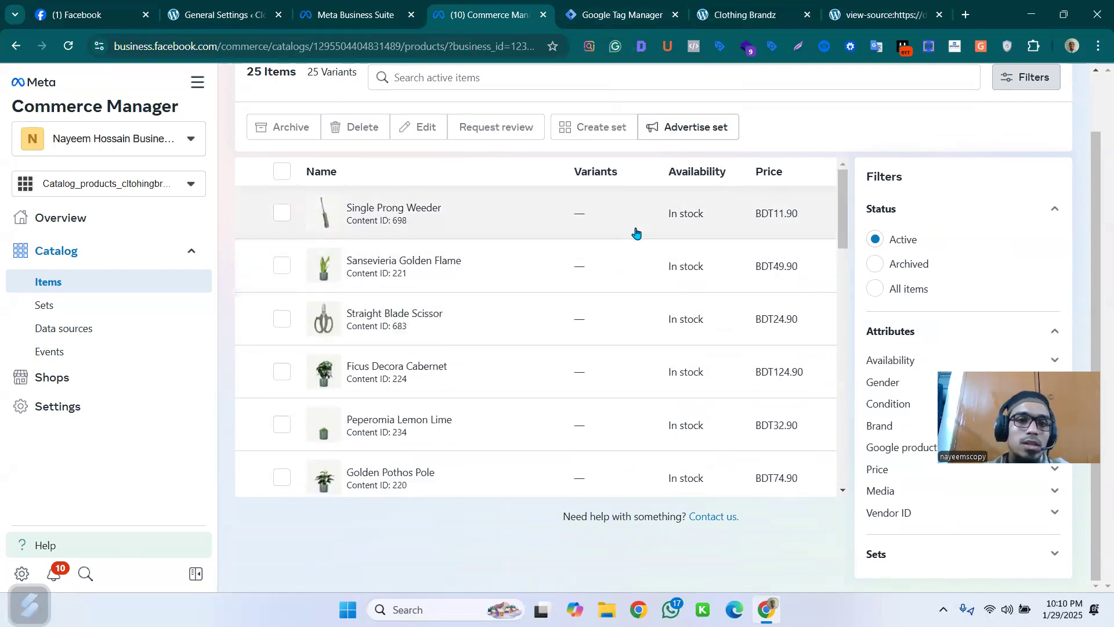
scroll(408, 240, "up", 1)
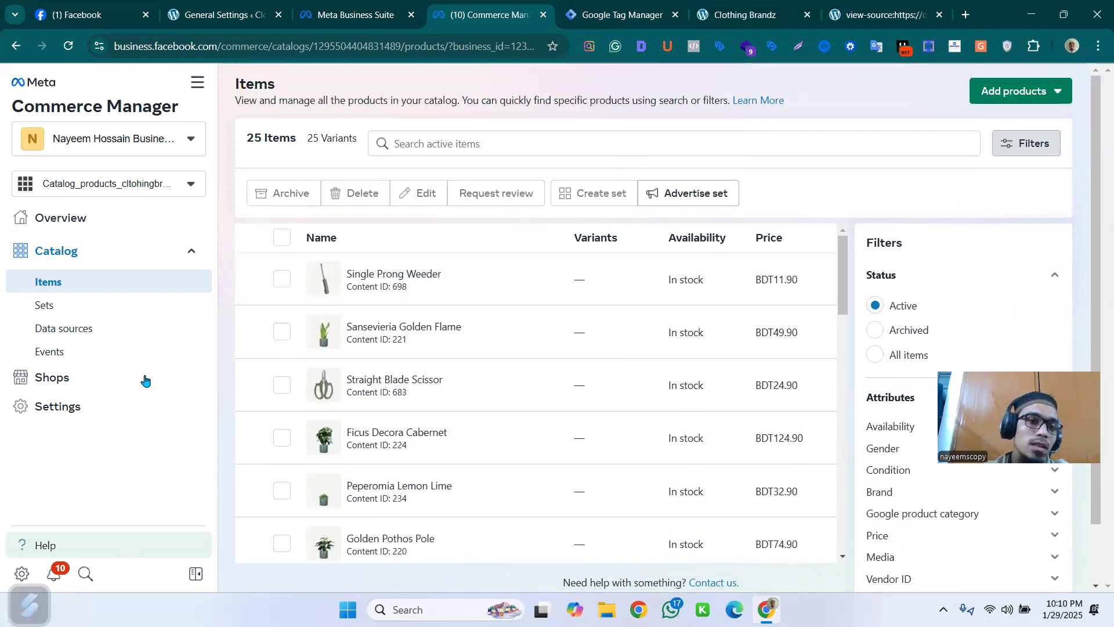
Review the catalog's data sources and feed schedule, and open its Events page.
left_click(96, 329)
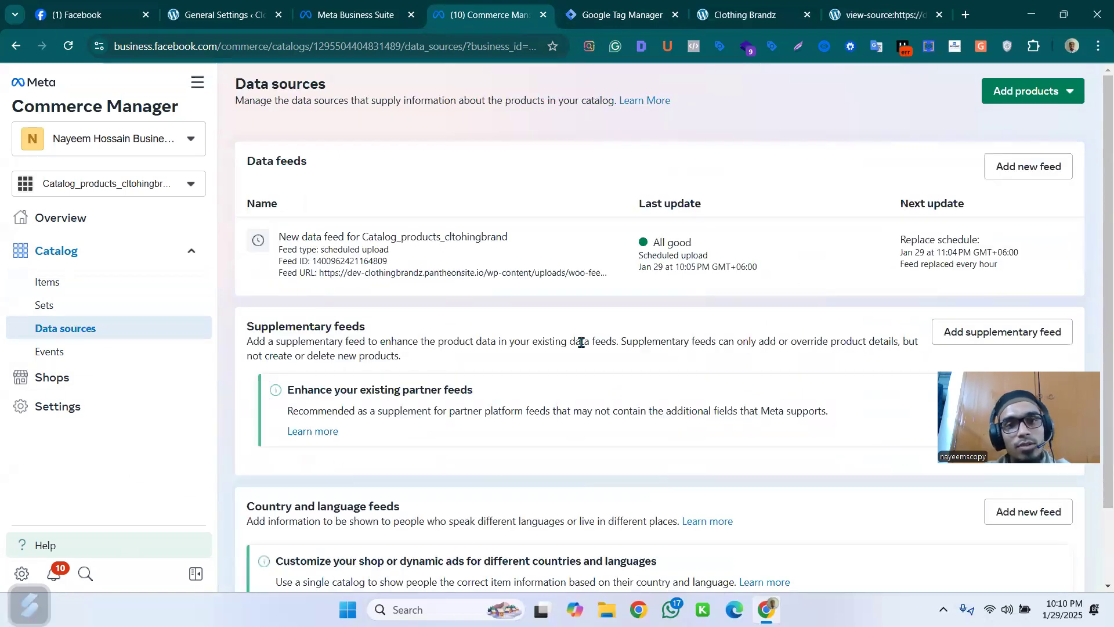
scroll(601, 339, "down", 2)
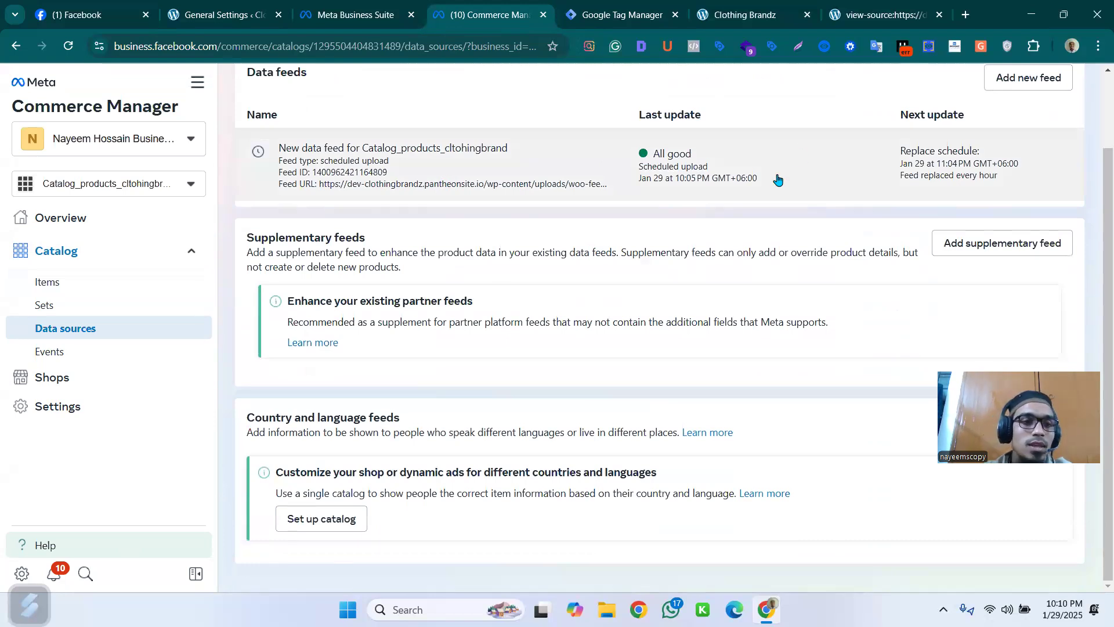
left_click(84, 350)
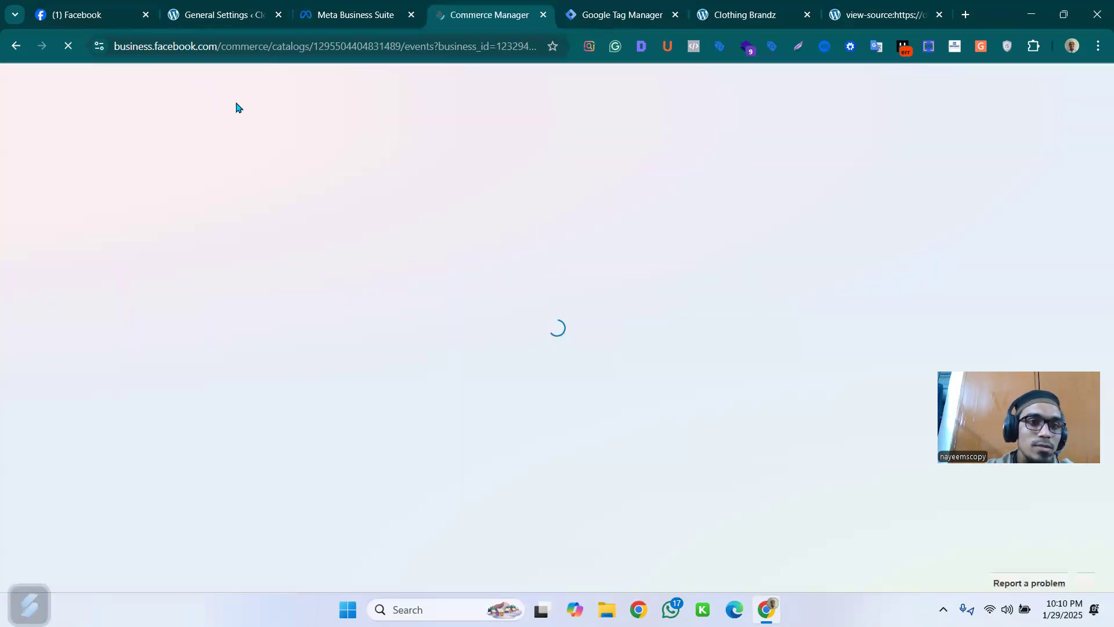
Switch to Meta Business Suite and open Events Manager from the list of all tools.
left_click(366, 9)
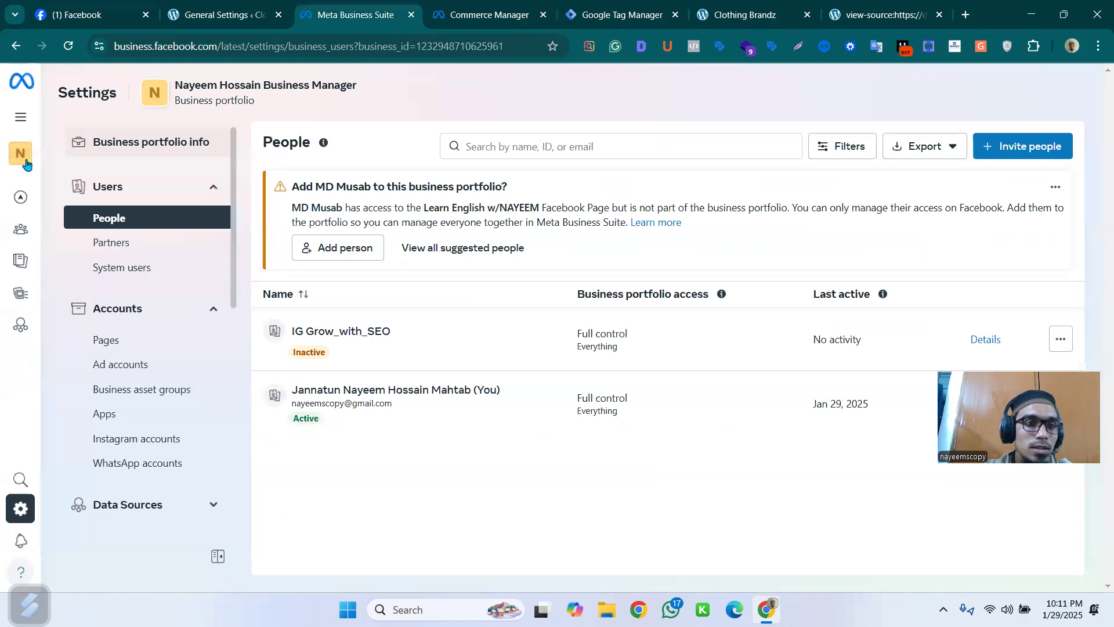
mouse_move(137, 123)
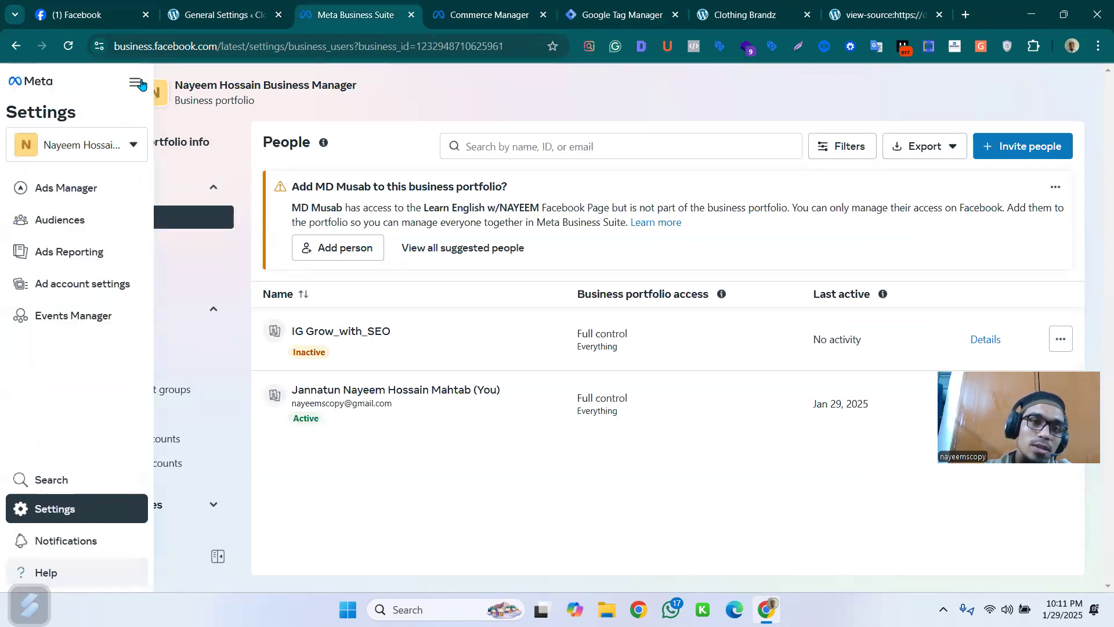
left_click(123, 82)
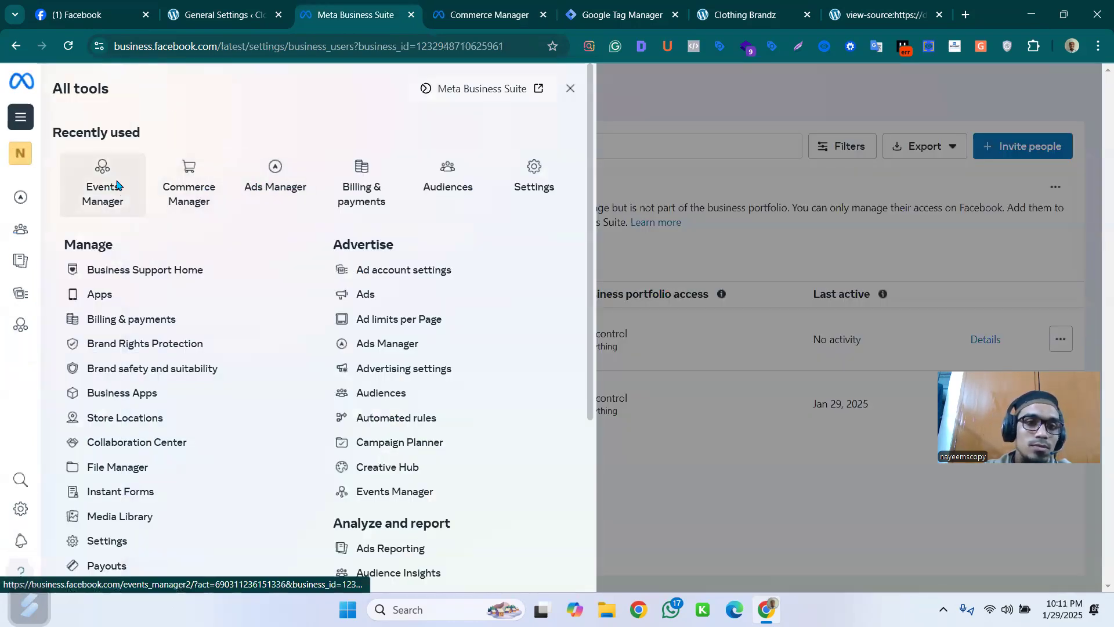
left_click(119, 188)
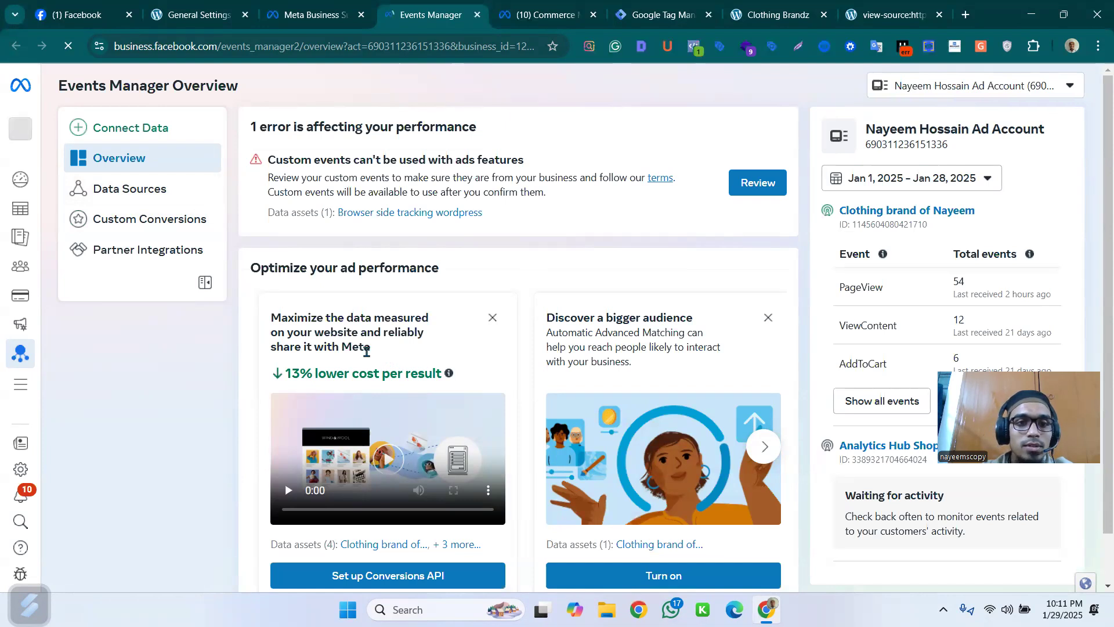
Review the full list of events received by the clothing brand pixel in the Events Manager overview.
scroll(528, 350, "down", 1)
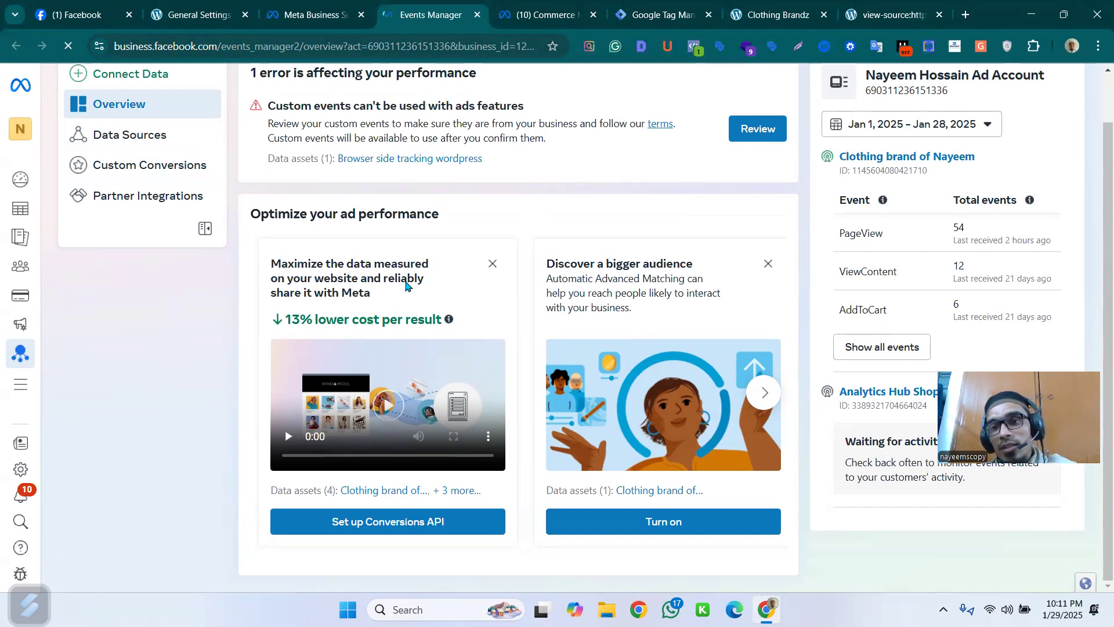
scroll(925, 255, "up", 1)
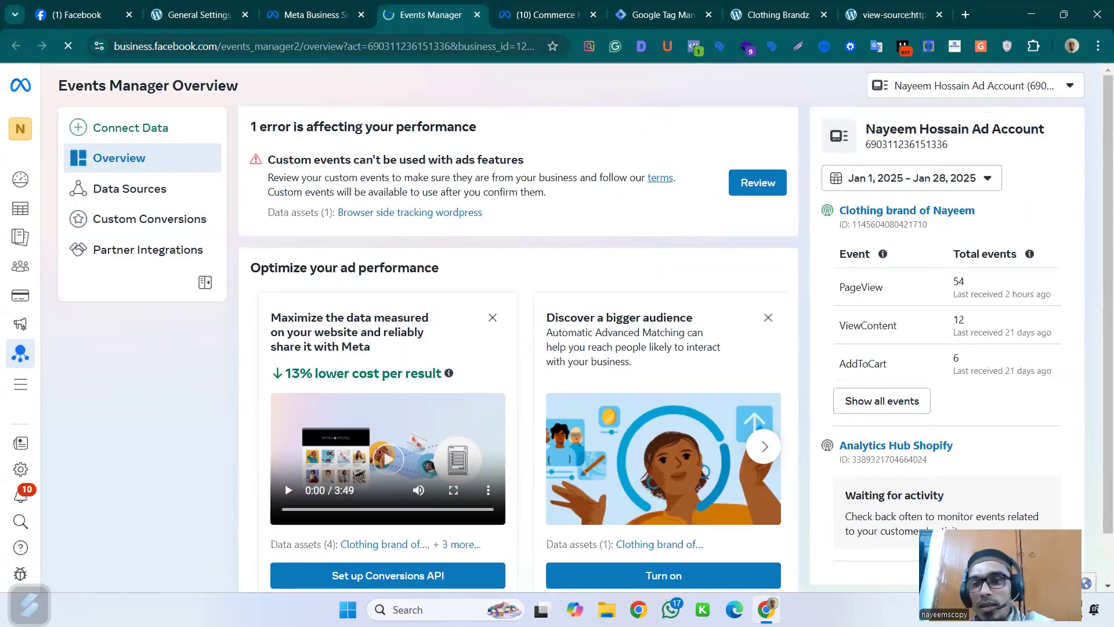
left_click(882, 401)
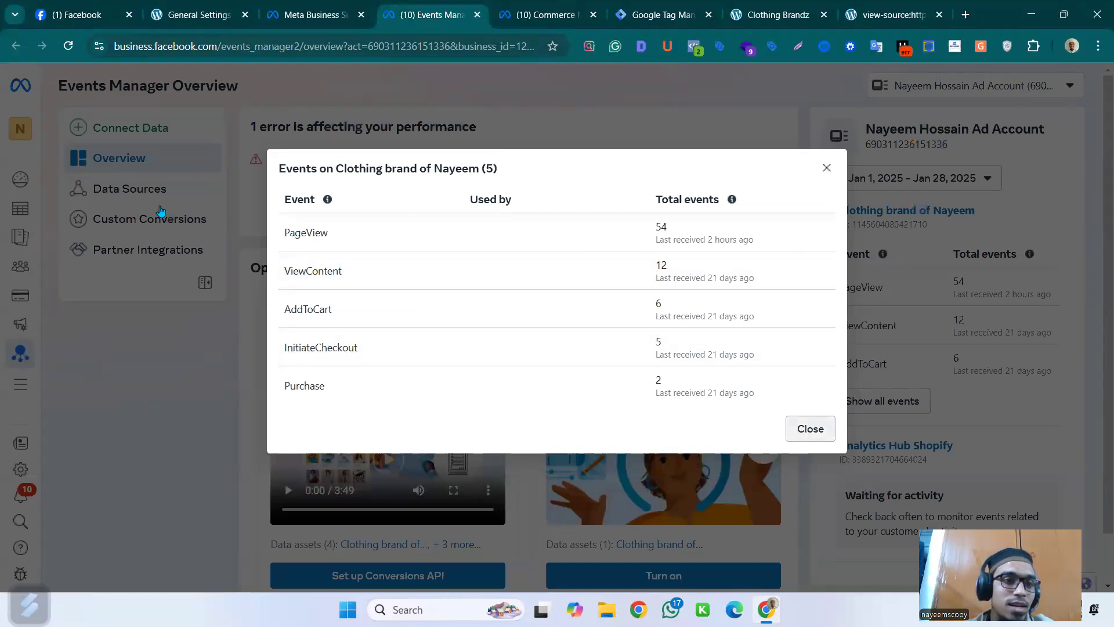
left_click(826, 168)
Go to the clothing brand dataset in Data Sources and open the management of its connected catalogs.
left_click(134, 193)
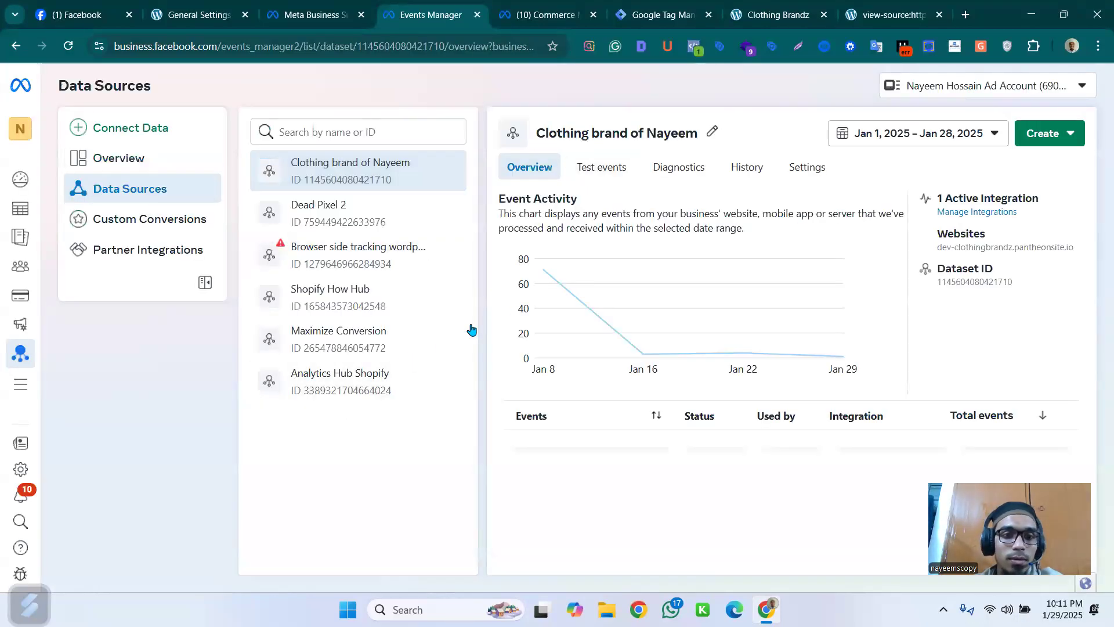
scroll(639, 389, "down", 2)
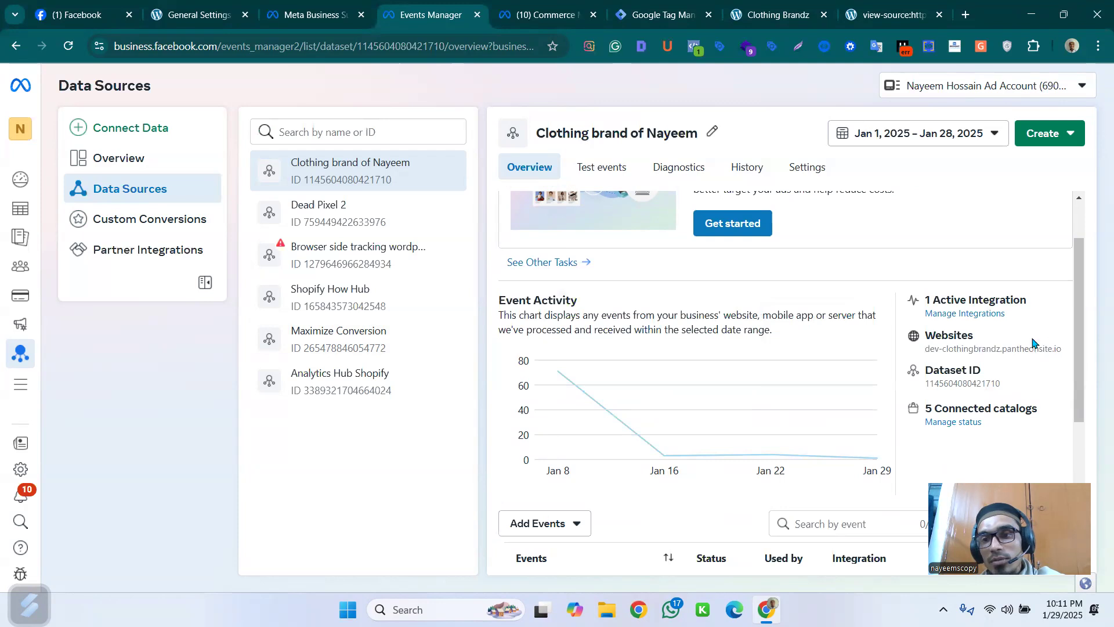
scroll(987, 386, "down", 1)
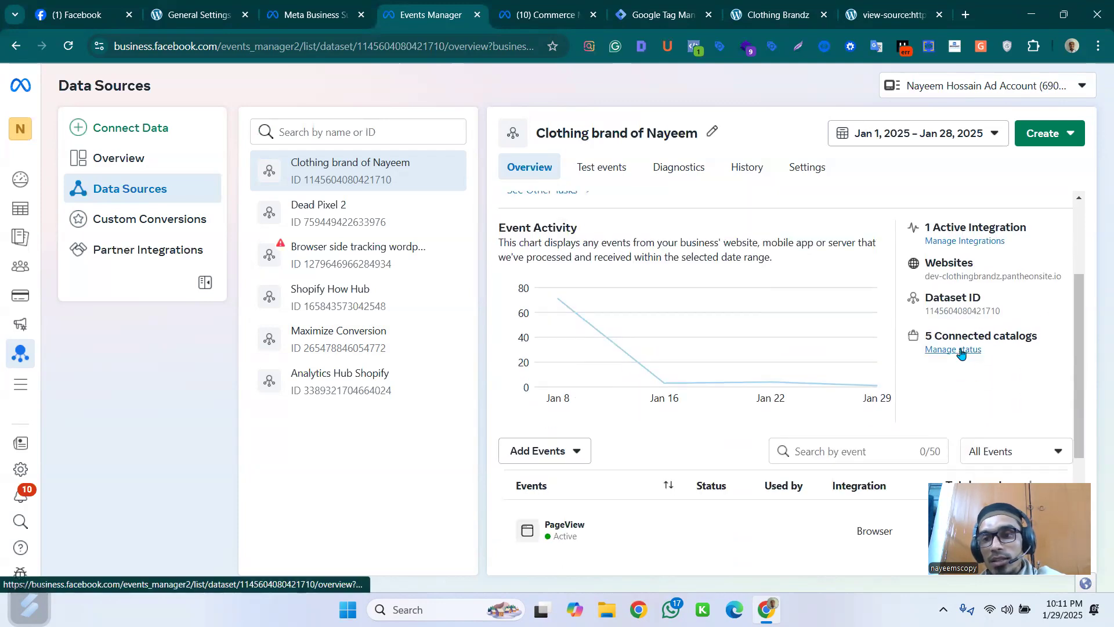
left_click(989, 350)
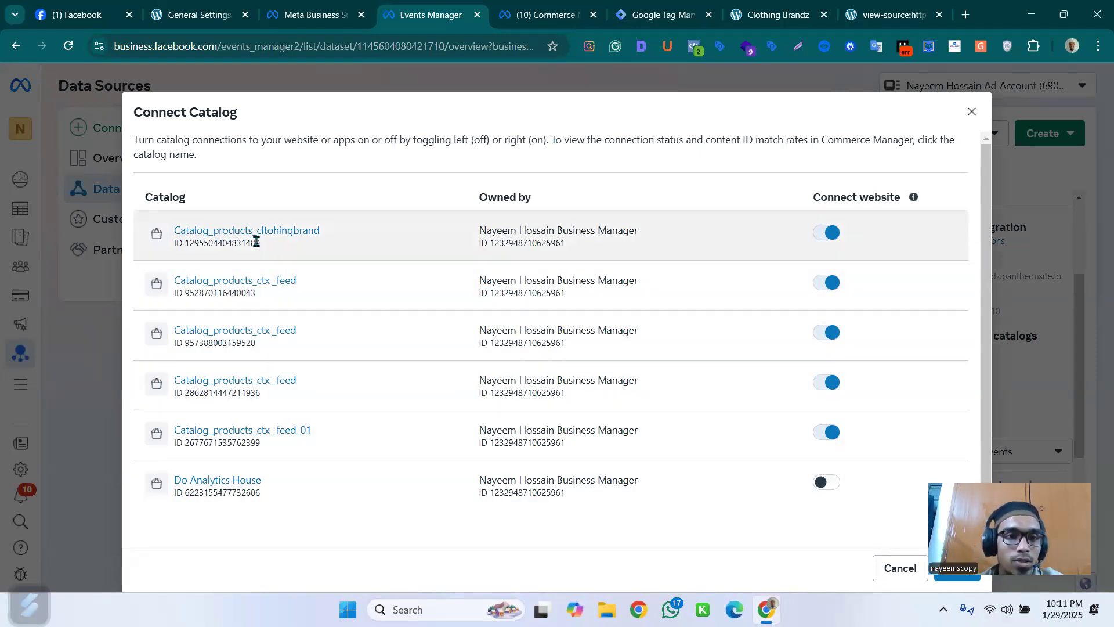
Disconnect the three Catalog_products_ctx _feed catalogs and Catalog_products_ctx _feed_01 from the website, and save the catalog connections.
left_click(826, 282)
left_click(826, 332)
left_click(830, 384)
left_click(831, 432)
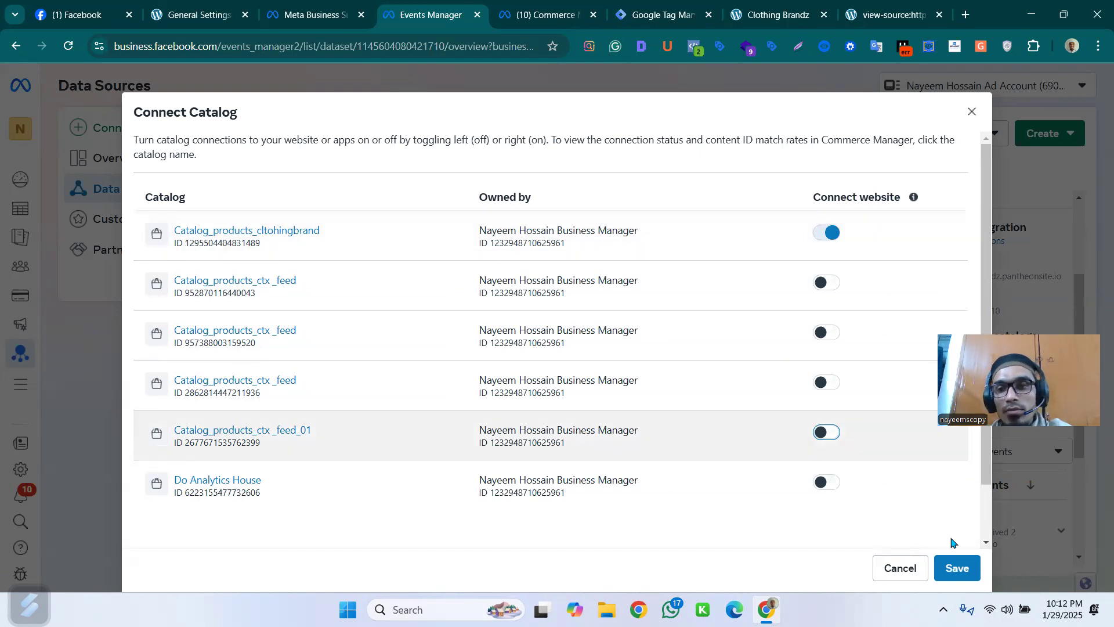
left_click(958, 569)
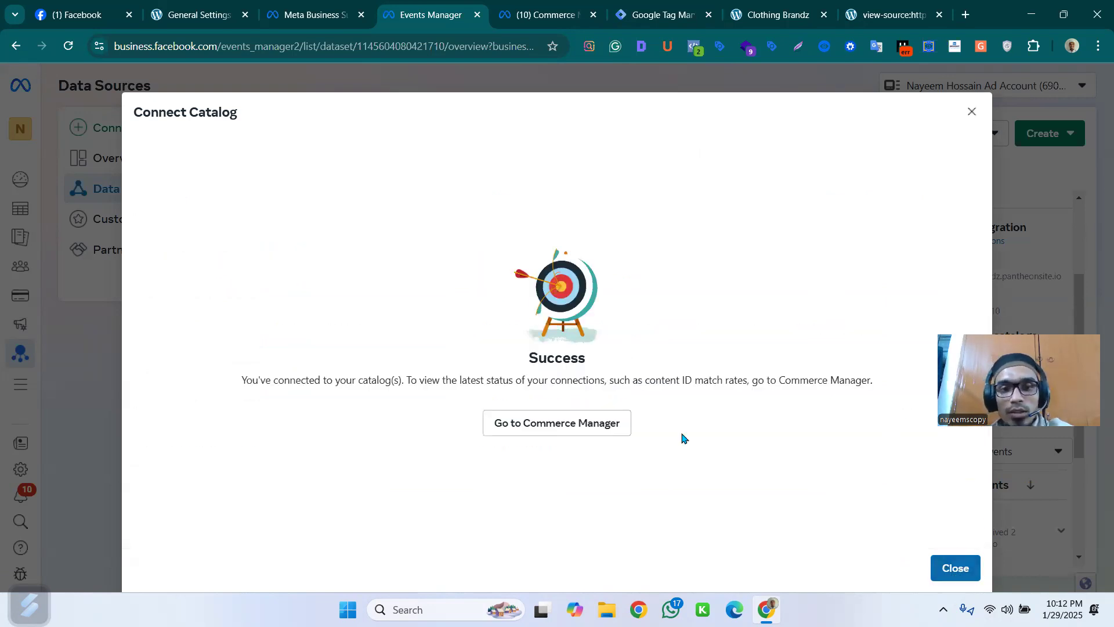
left_click(952, 567)
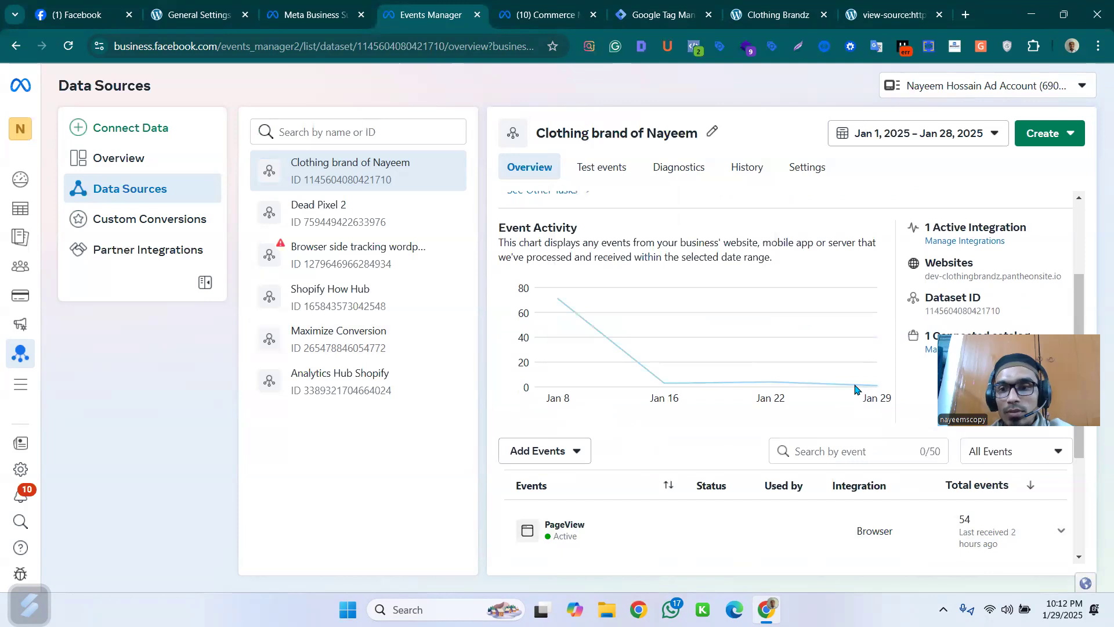